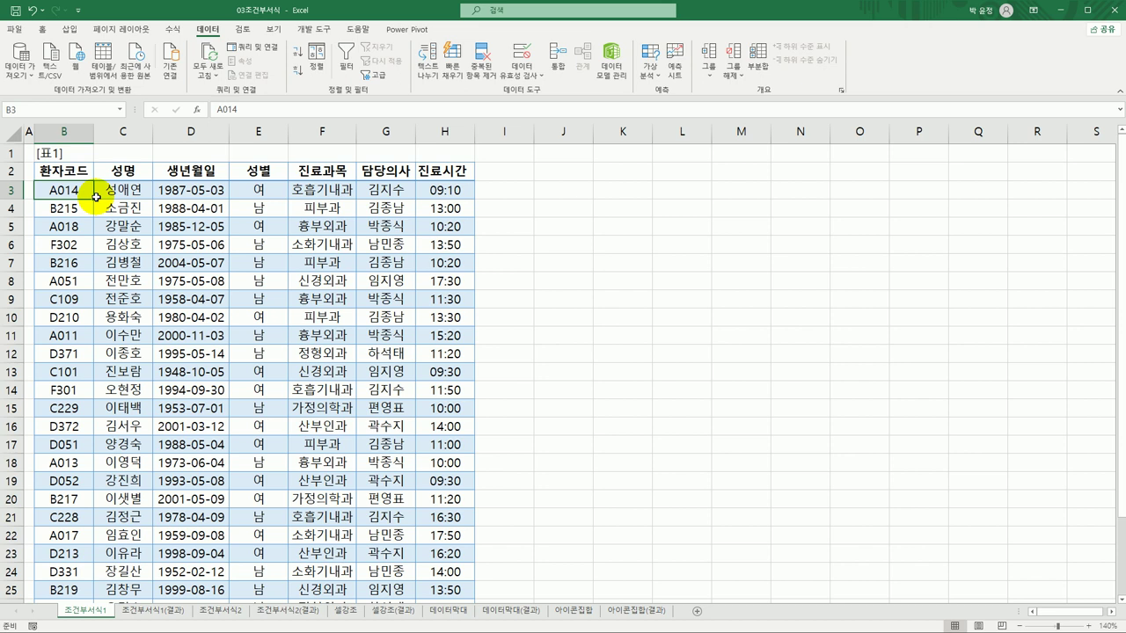
Start a new conditional formatting rule on the patient data B3:H30, excluding the headers, using a formula to determine the cells to format
left_click_drag(79, 173, 421, 178)
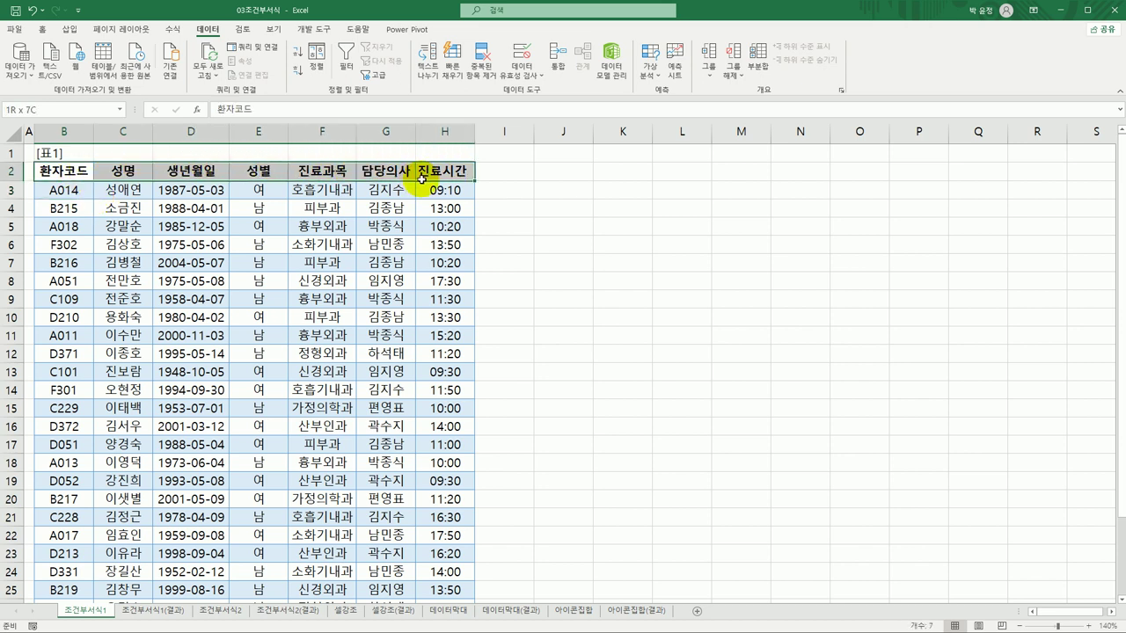
left_click(68, 190)
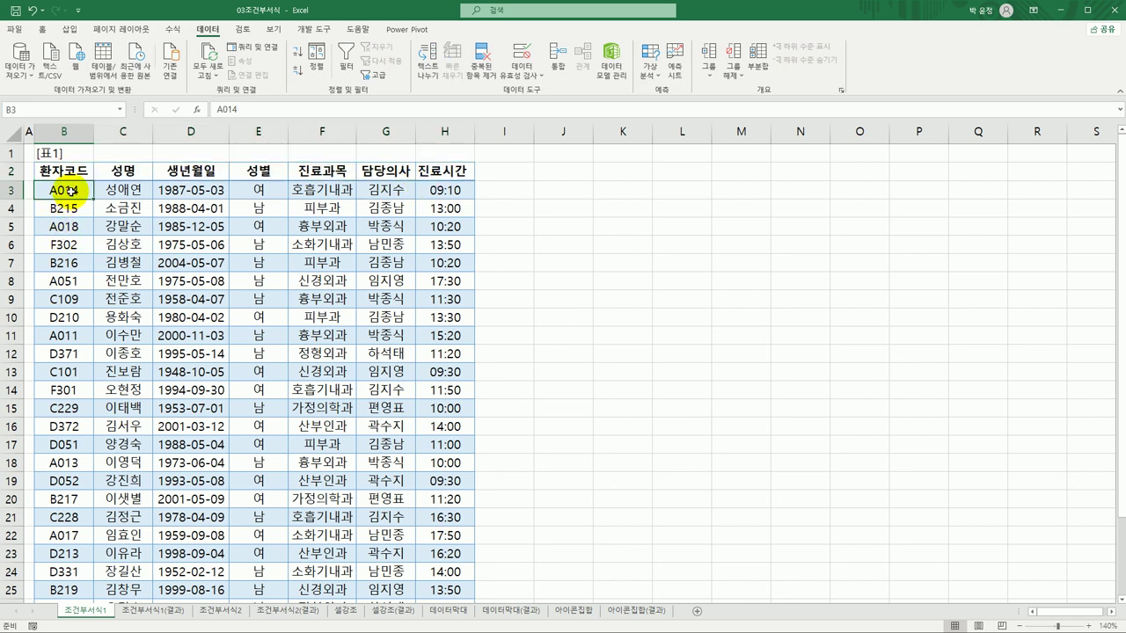
left_click_drag(68, 189, 444, 568)
scroll(454, 528, "up", 2)
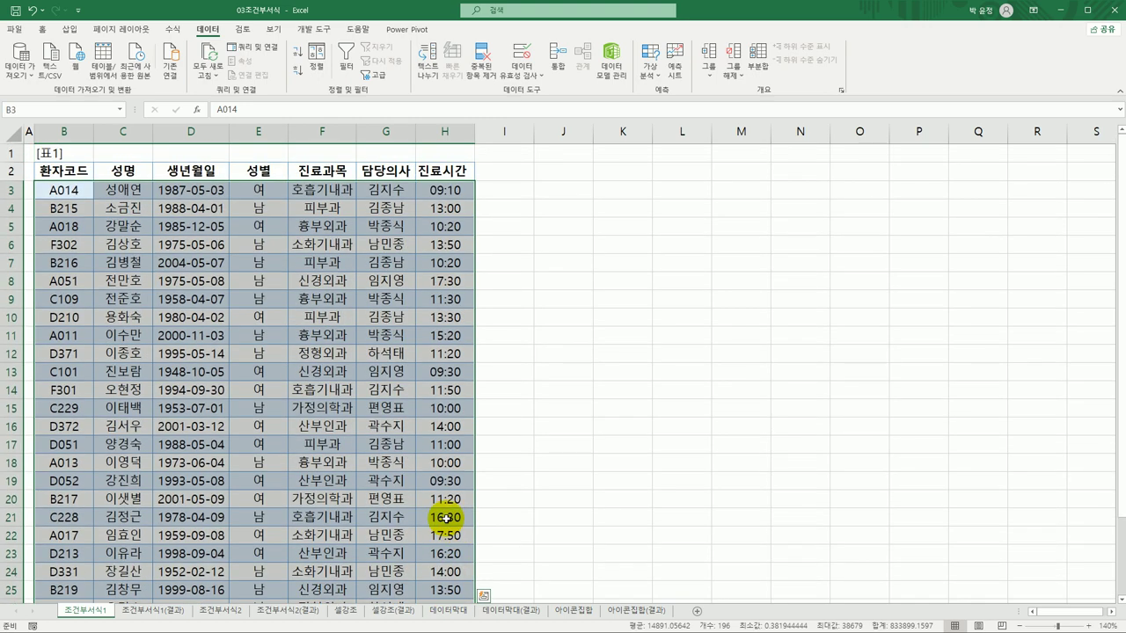
left_click(44, 30)
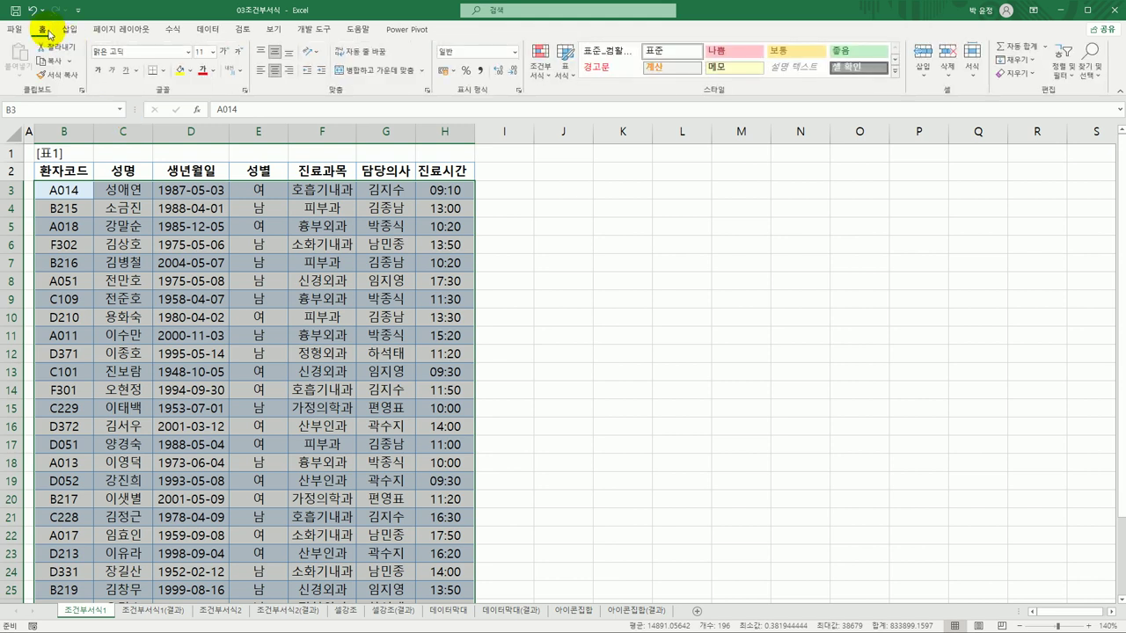
left_click(544, 80)
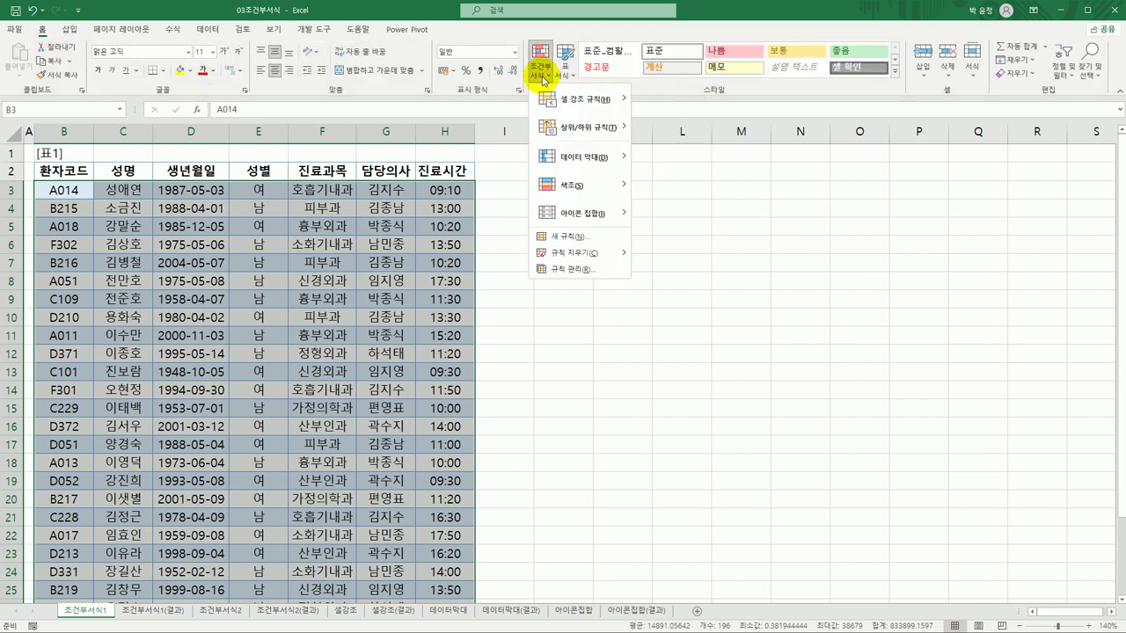
left_click(572, 236)
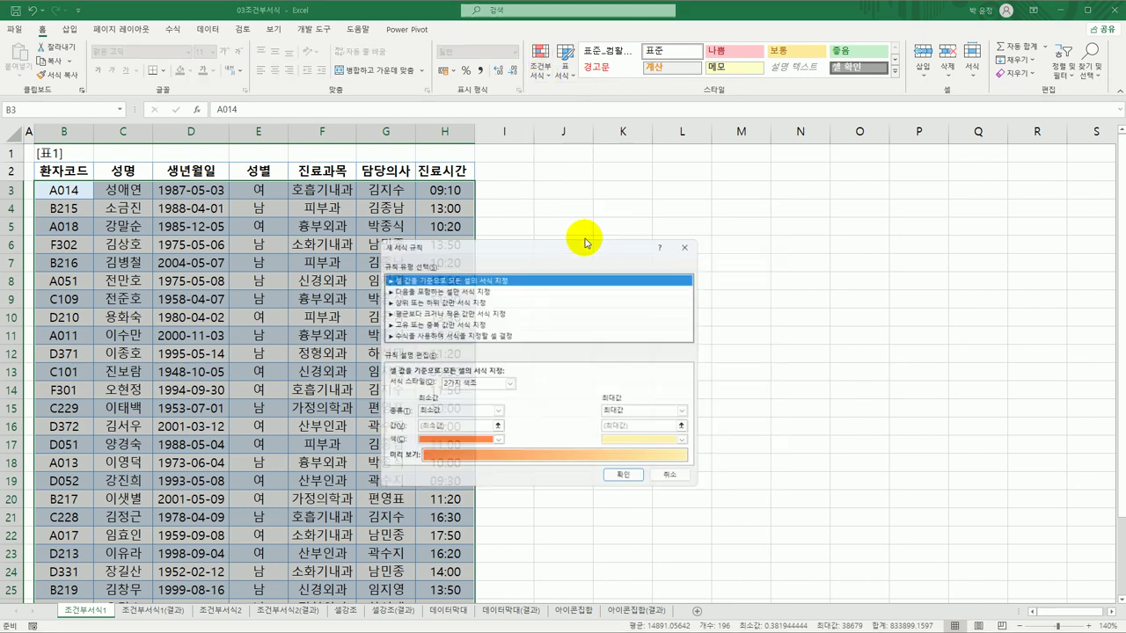
left_click_drag(576, 241, 696, 167)
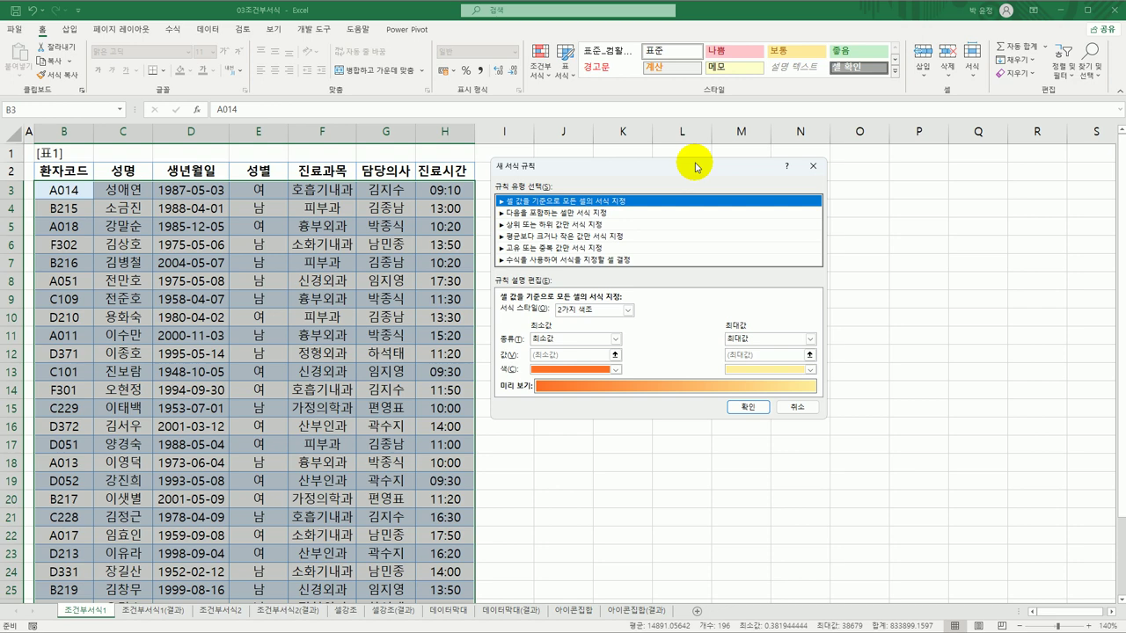
left_click(613, 260)
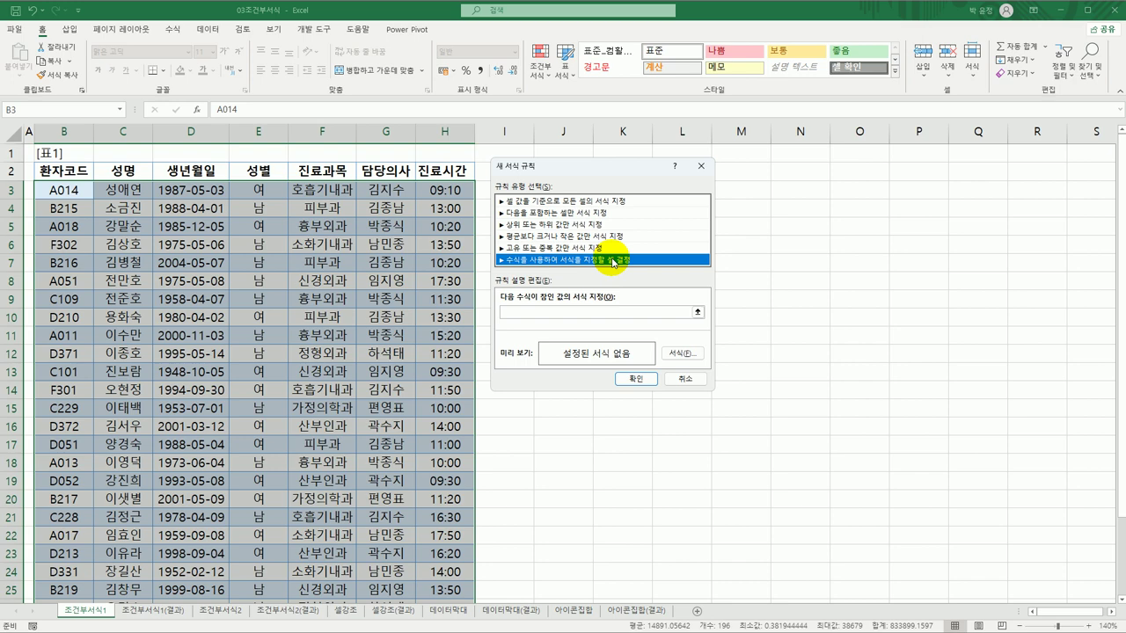
Begin the rule formula with an AND function whose first condition is right($B3,1)="1", keeping only column B absolute
left_click(597, 314)
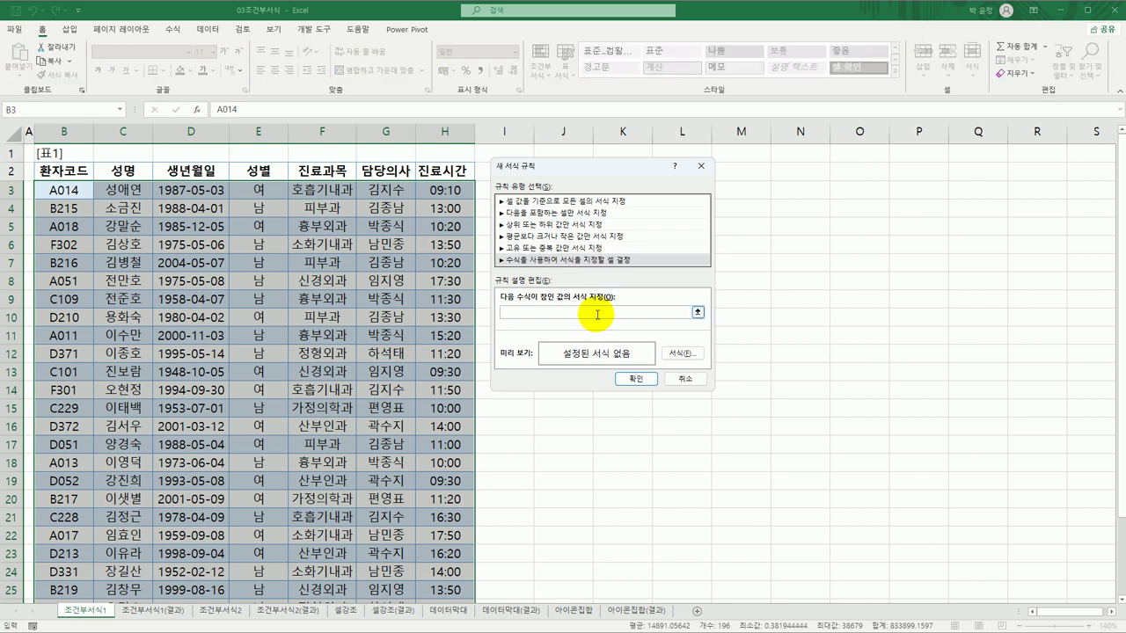
left_click_drag(576, 173, 454, 202)
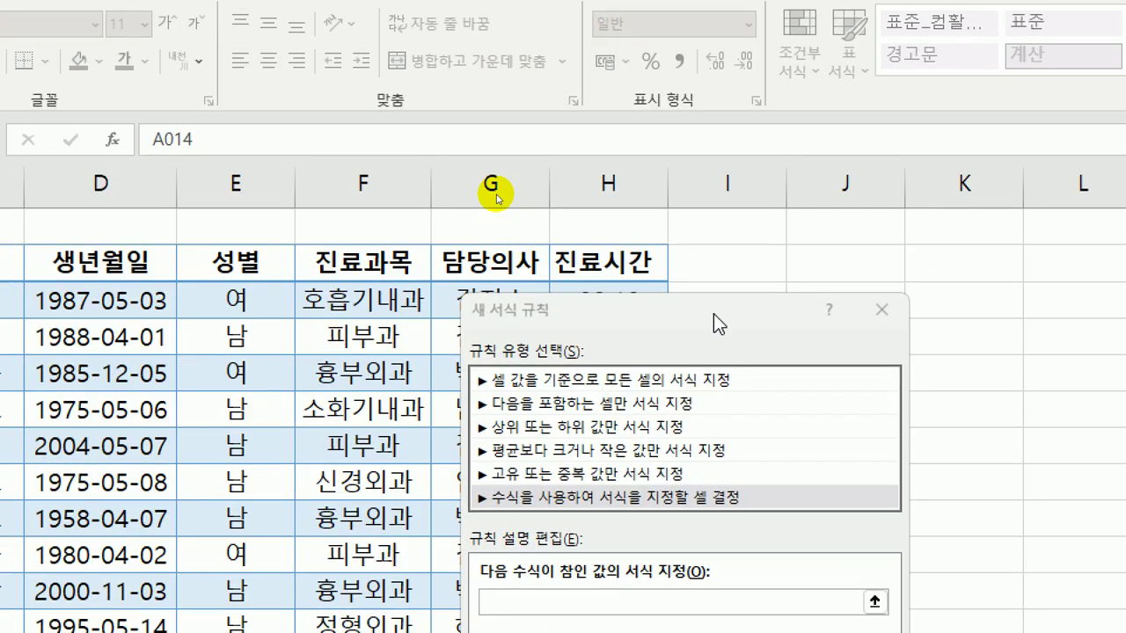
left_click_drag(499, 208, 469, 155)
left_click_drag(657, 225, 632, 134)
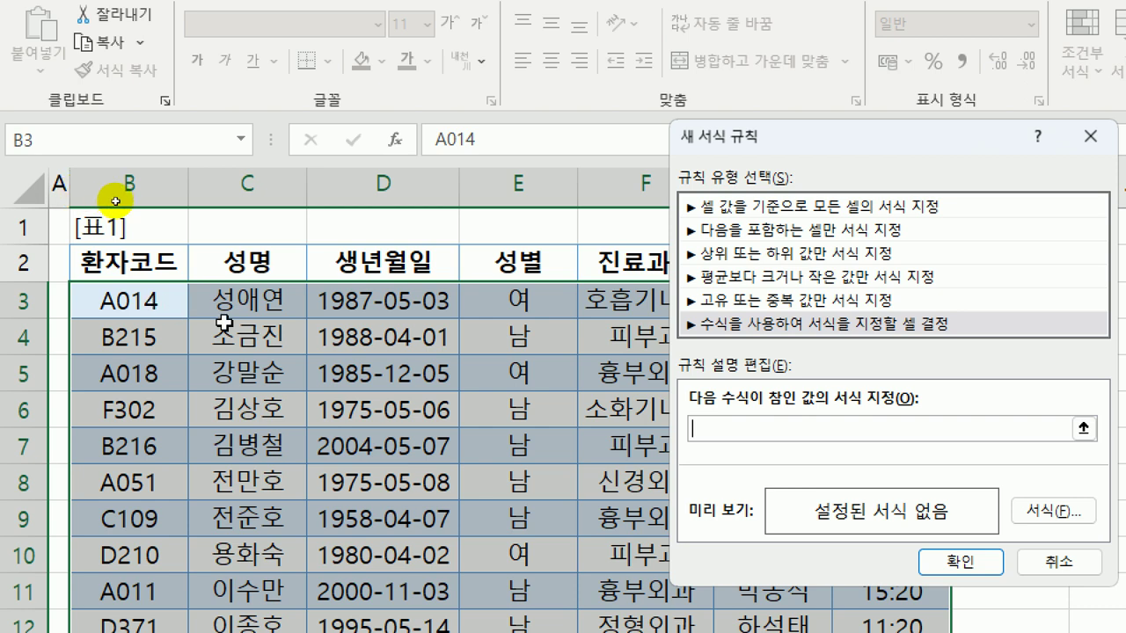
type("=and")
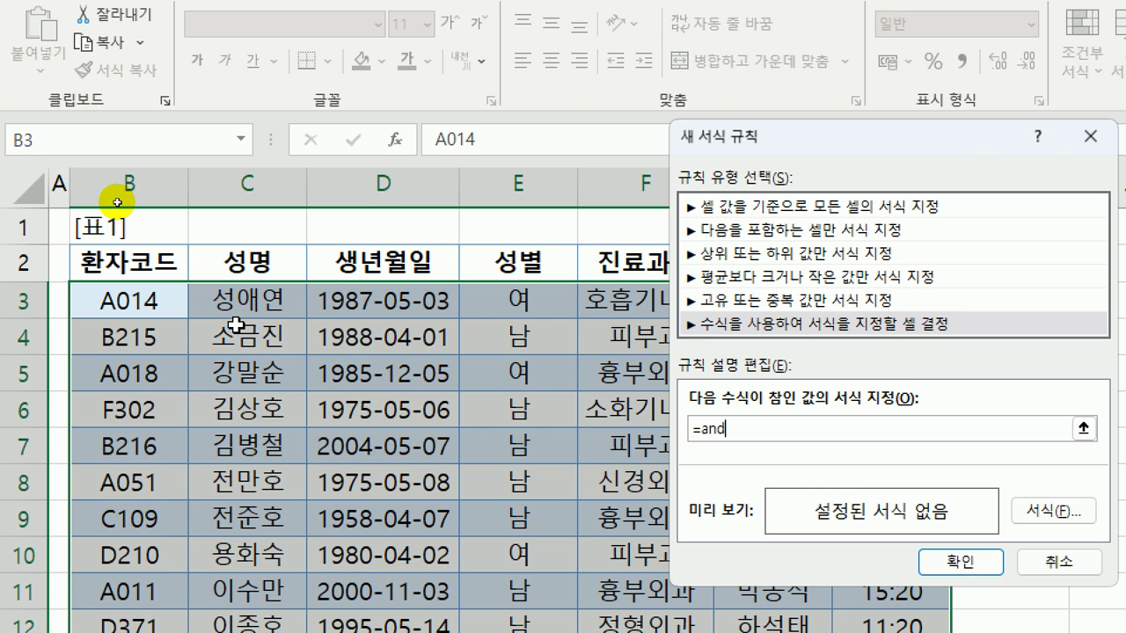
type("(")
type("right(")
left_click(136, 299)
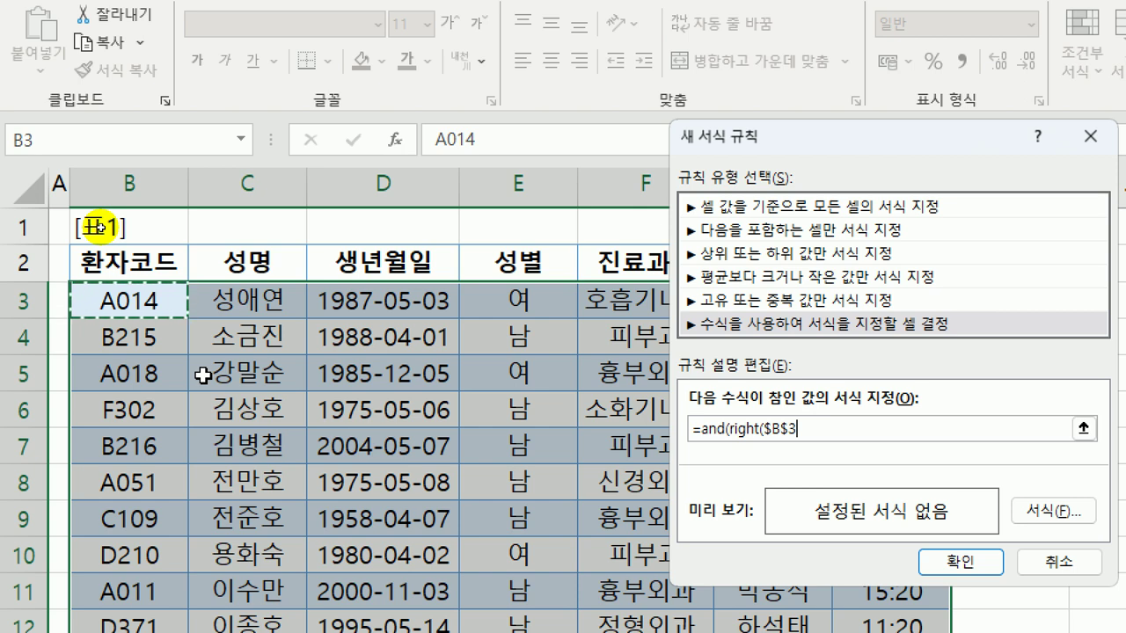
left_click_drag(761, 132, 674, 124)
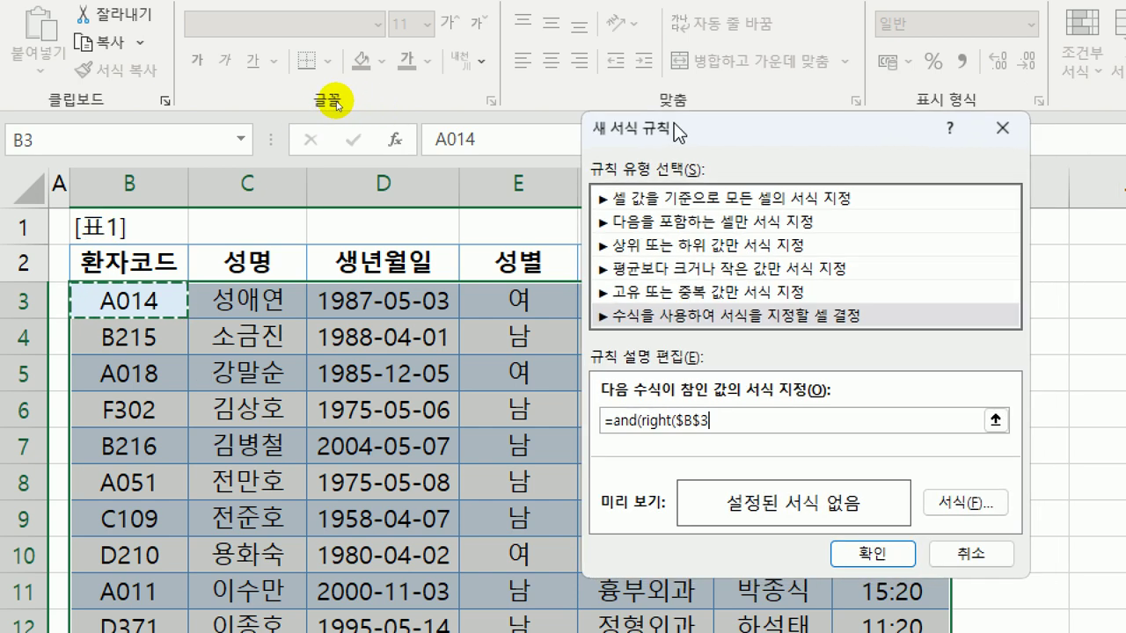
key("F4")
key("F4")
type(",")
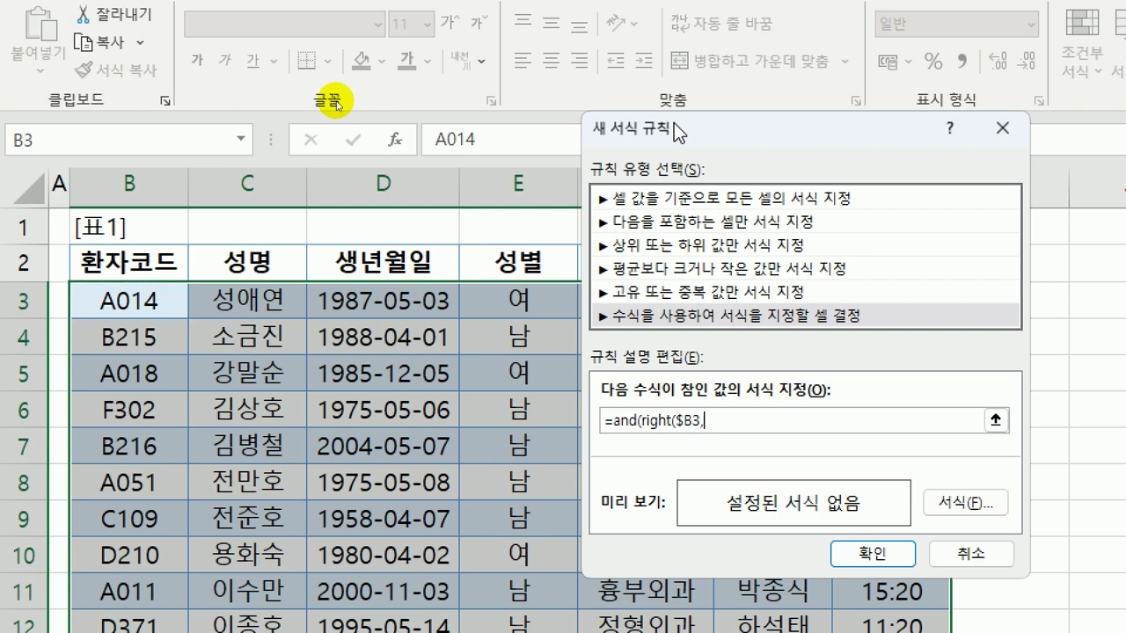
type("1)=")
type("\"1\"")
type(",")
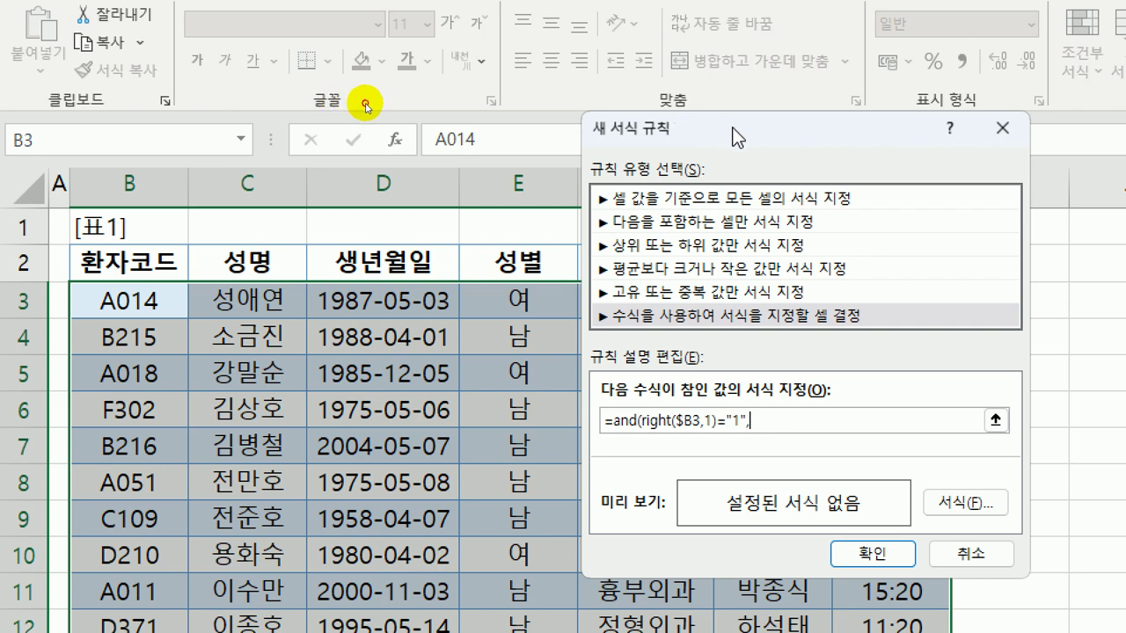
Add the second condition len($F3)=4 for the medical department column and close the AND formula
left_click_drag(673, 122, 260, 118)
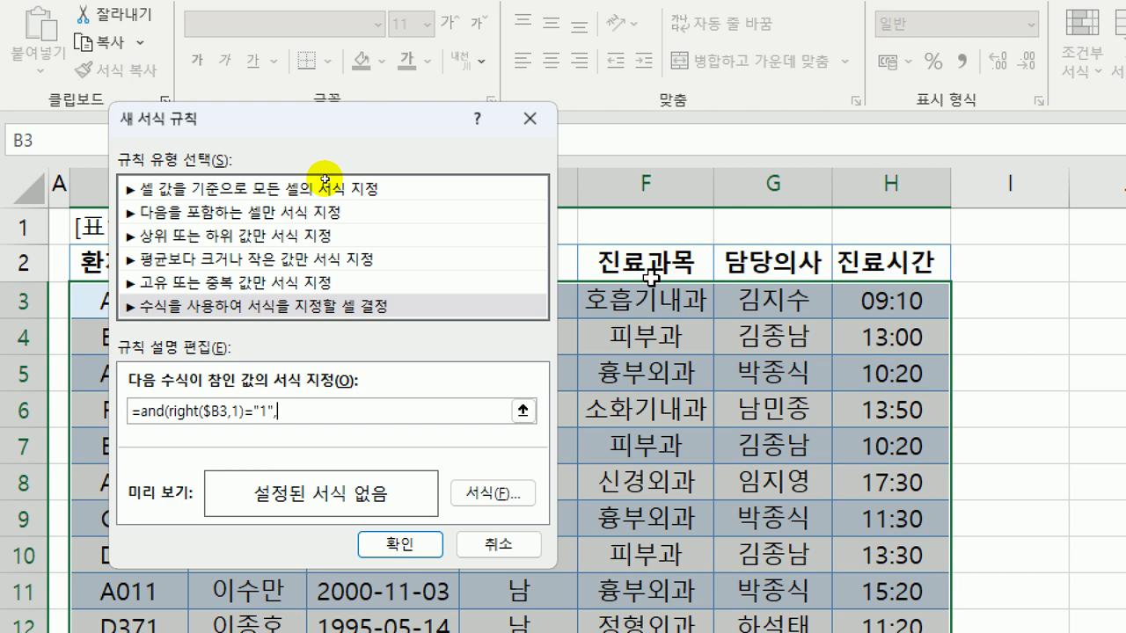
type("len")
type("(")
left_click(644, 304)
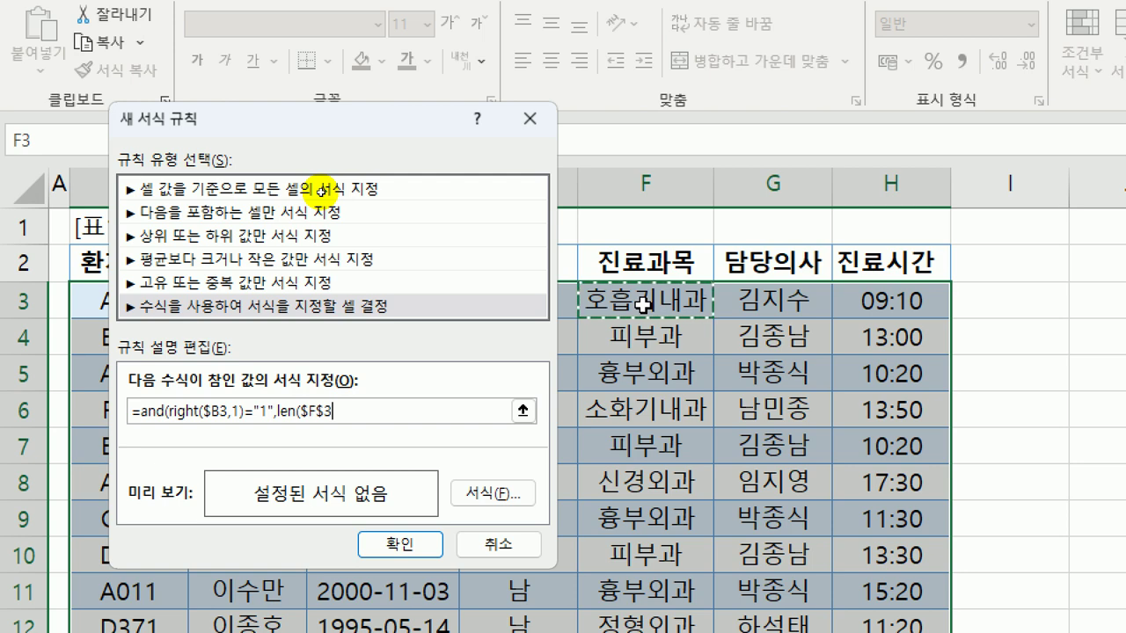
key("F4")
key("F4")
type(")")
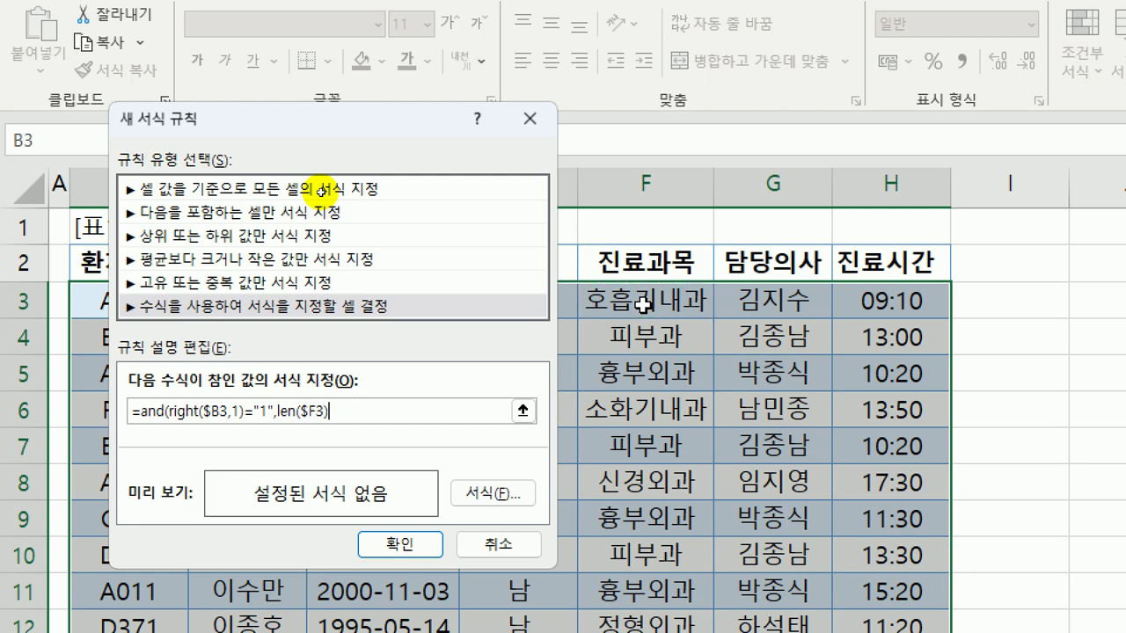
type("=4")
type(")")
Set the rule's format to bold (굵게) with the standard light blue (연한 파랑) font color and apply the rule
left_click(491, 493)
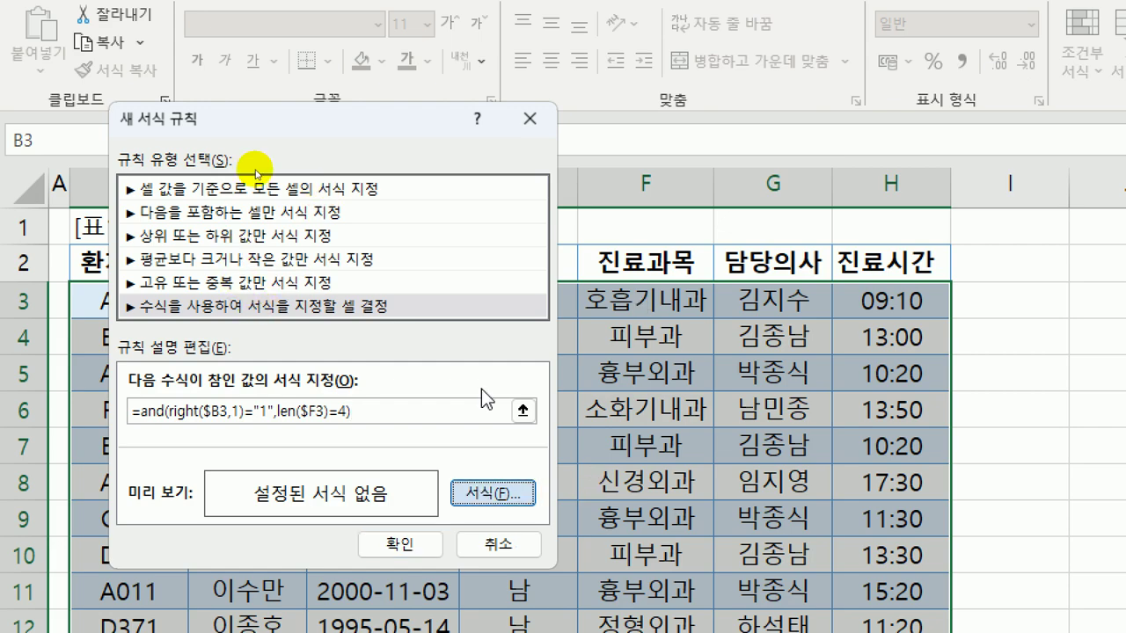
left_click_drag(914, 270, 244, 34)
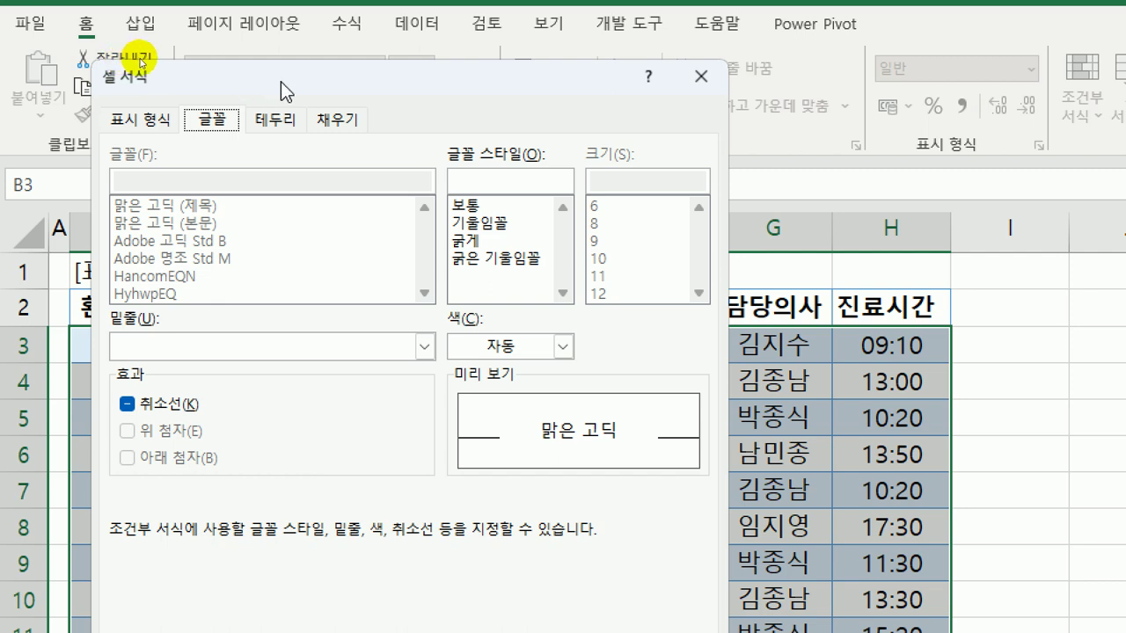
left_click(467, 240)
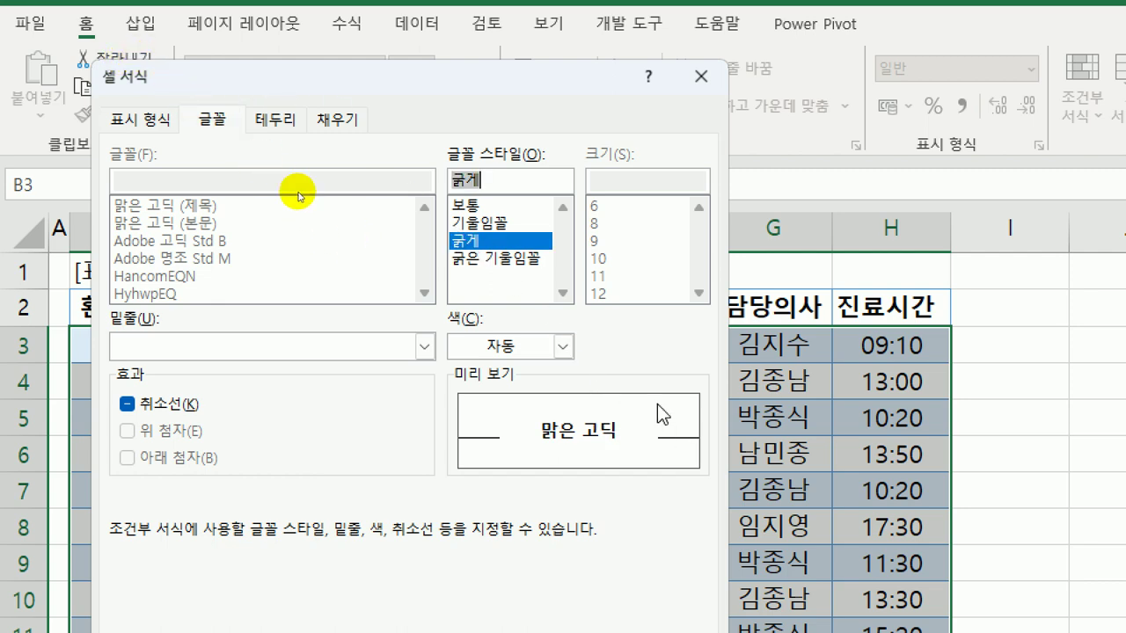
left_click(563, 347)
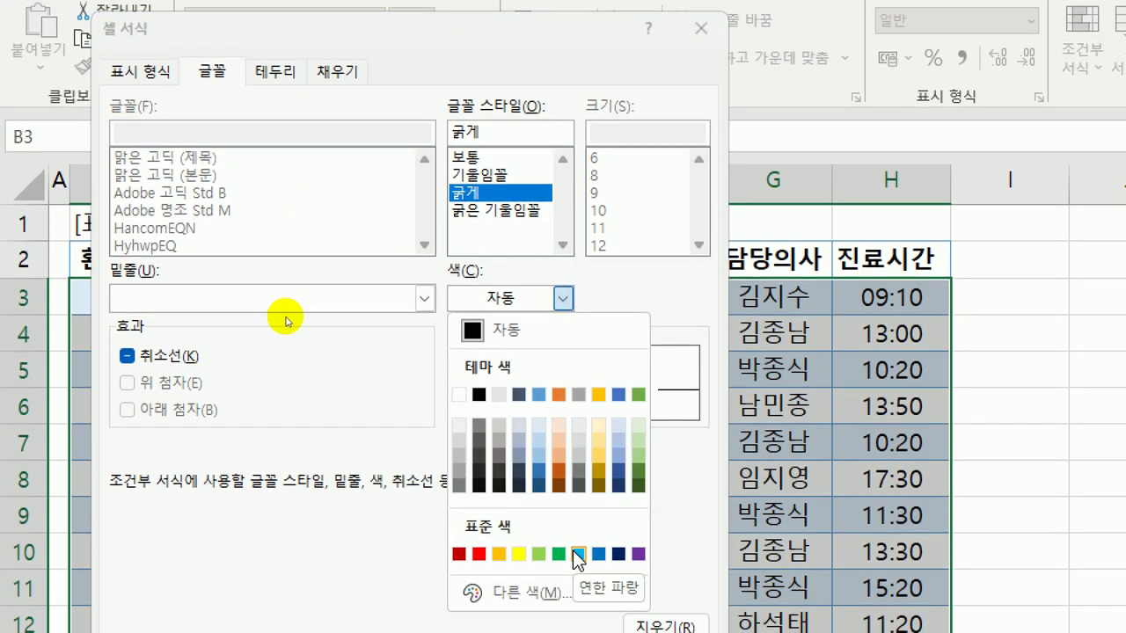
left_click(577, 554)
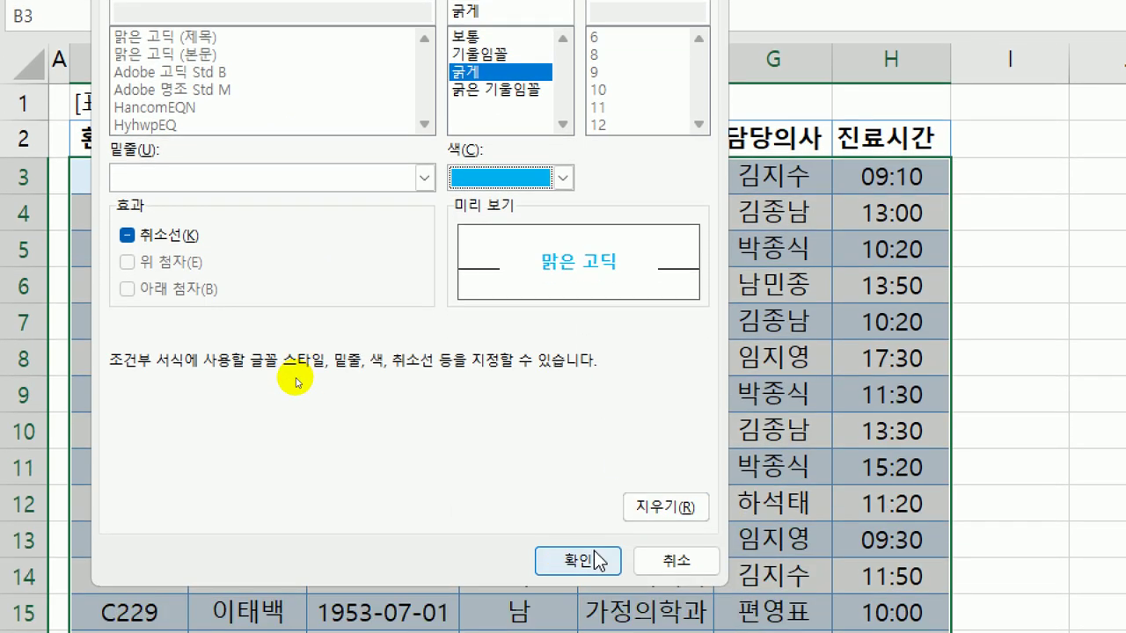
left_click(575, 486)
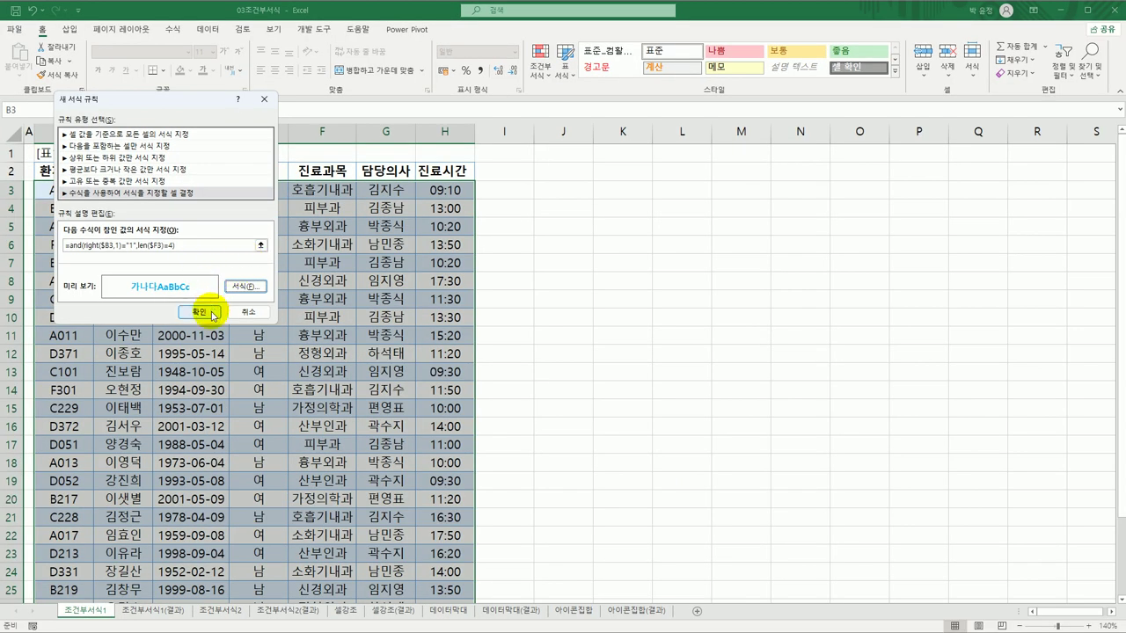
left_click(400, 418)
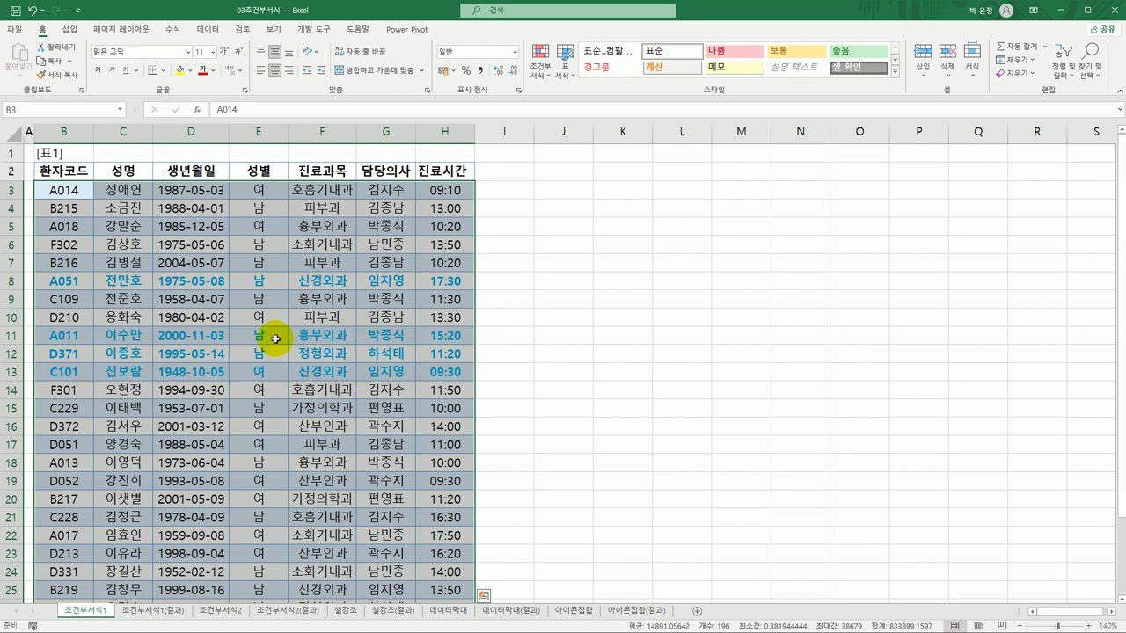
Check the patient codes and medical departments of the formatted rows against both conditions, and view the 조건부서식1(결과) sheet for comparison
left_click(88, 288)
left_click(82, 335)
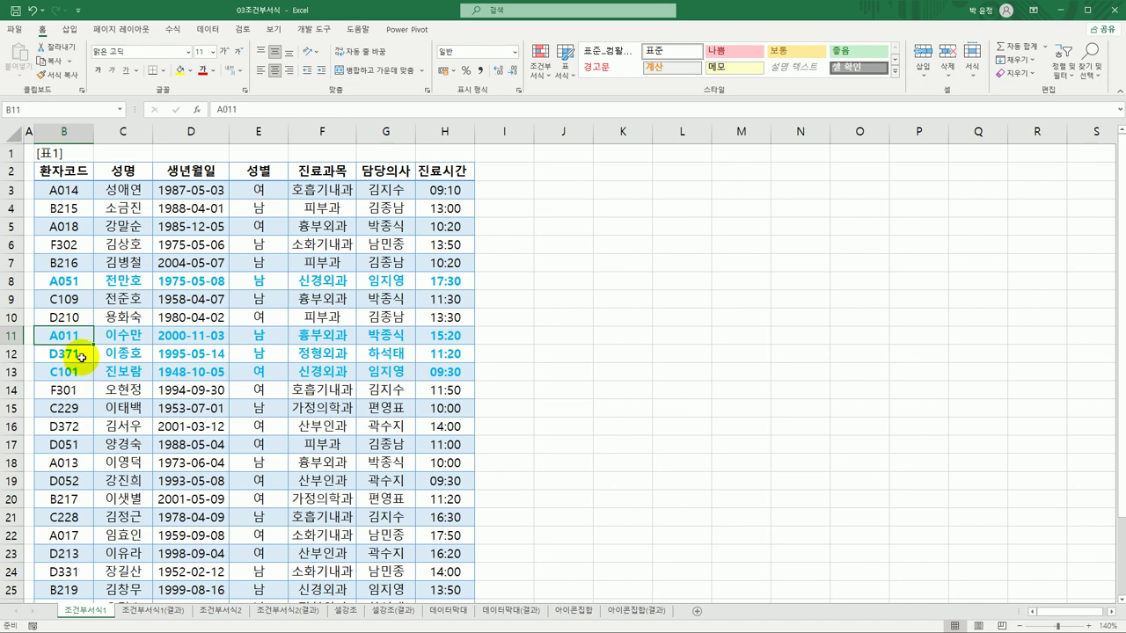
left_click(81, 356)
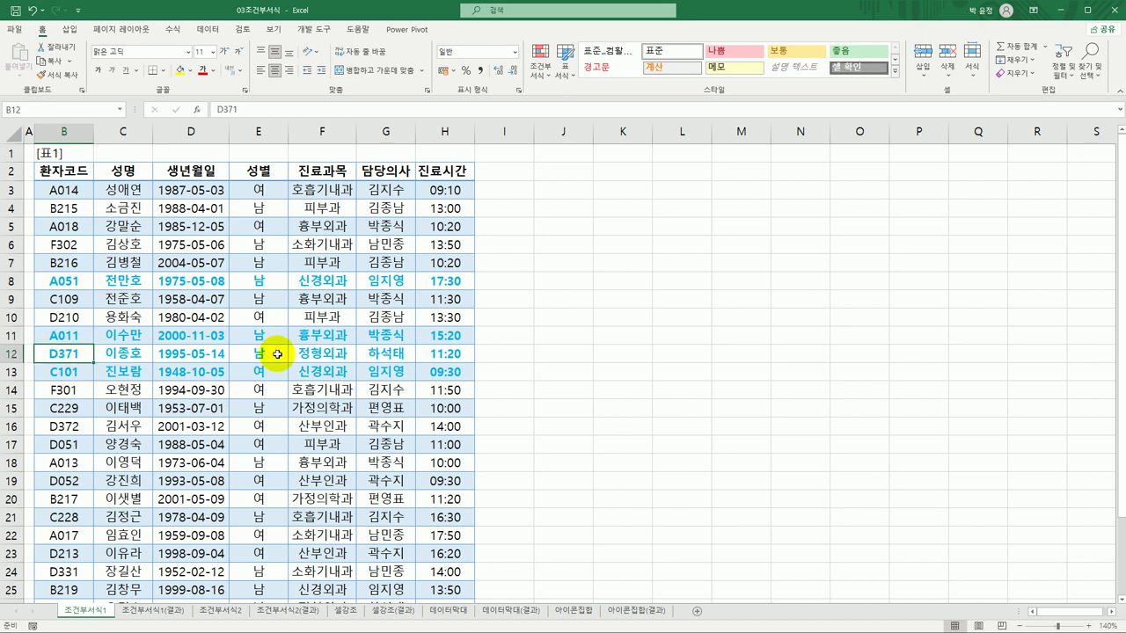
left_click(338, 286)
left_click(325, 335)
left_click(330, 354)
left_click(335, 369)
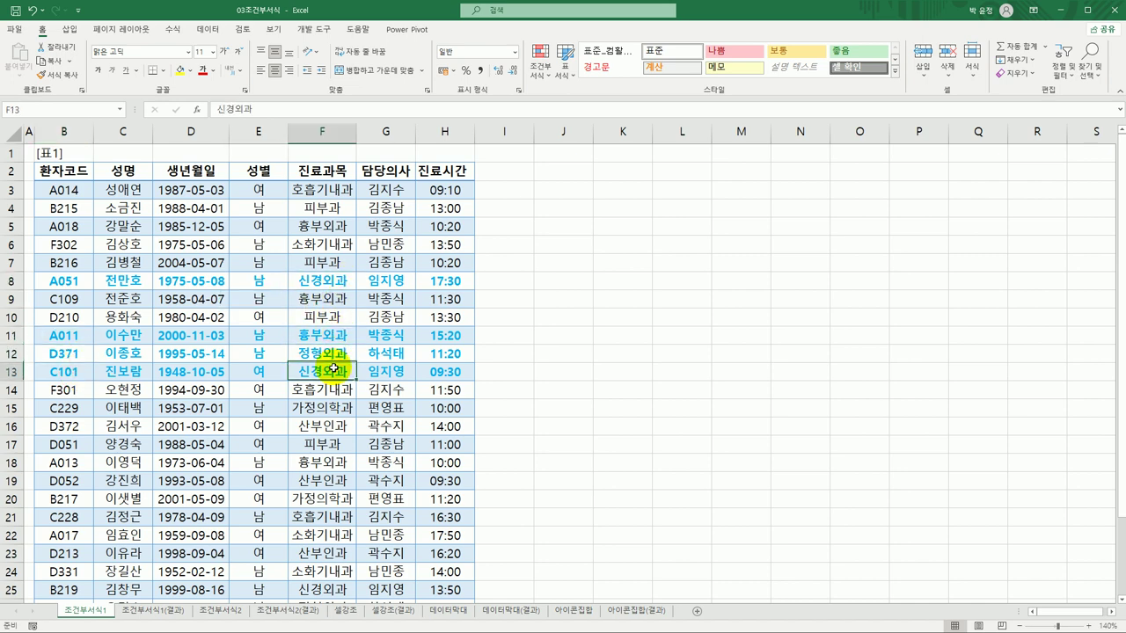
scroll(334, 369, "down", 3)
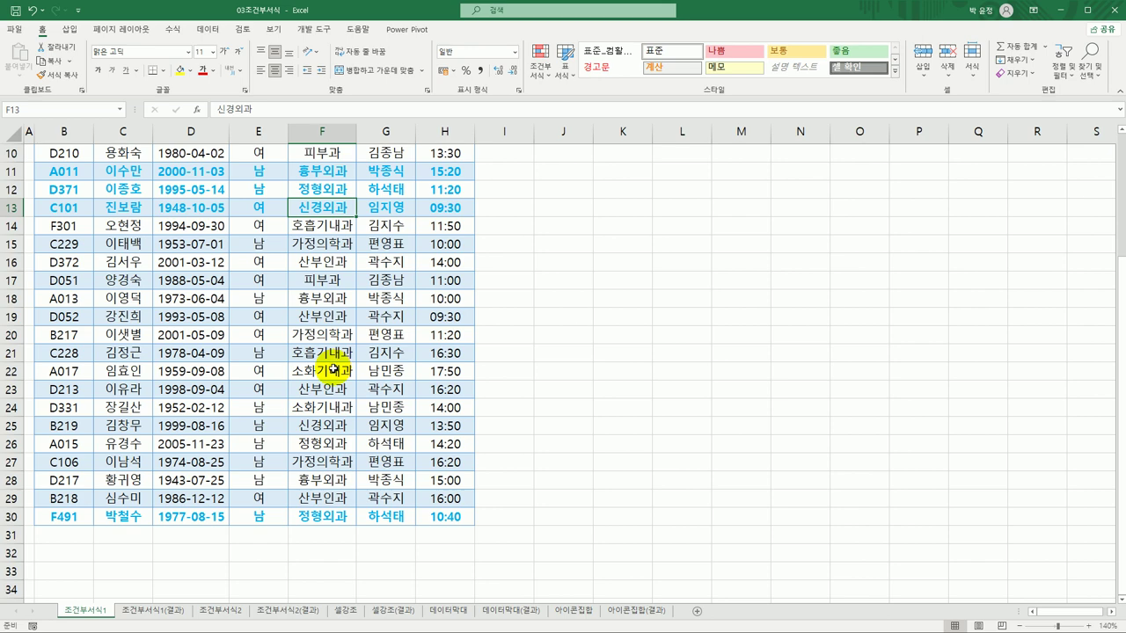
scroll(334, 369, "up", 3)
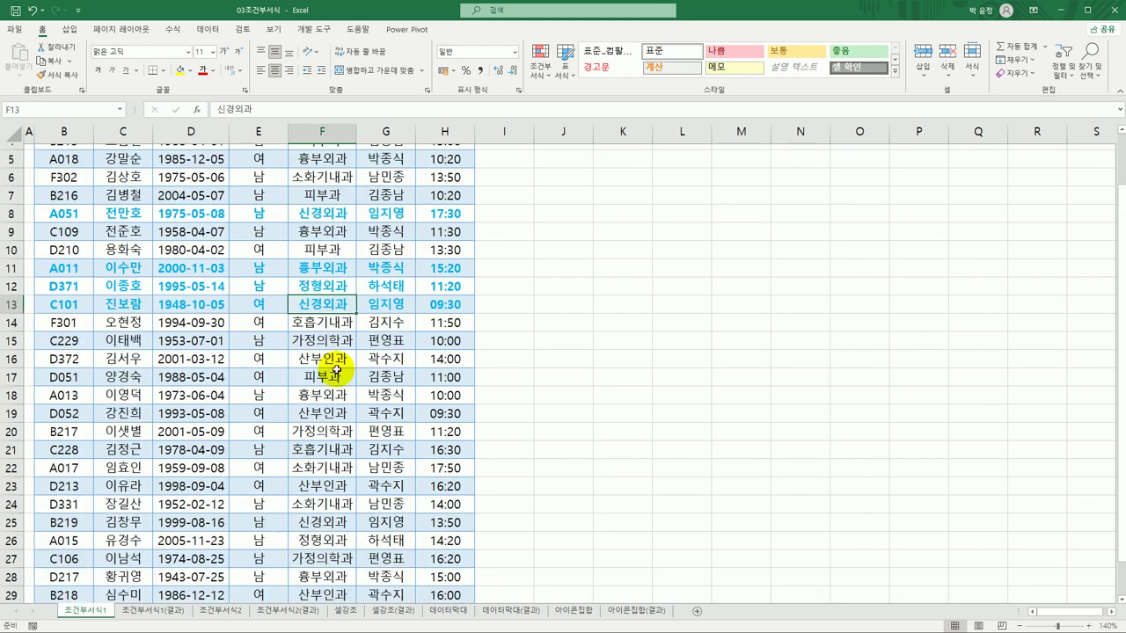
left_click(182, 618)
left_click(93, 611)
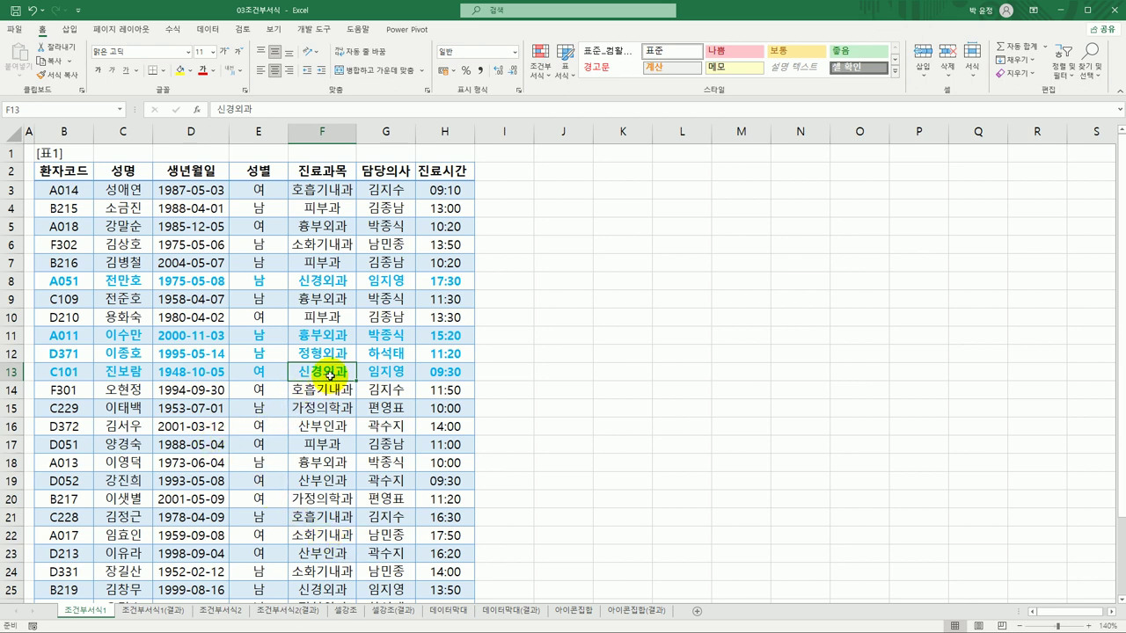
Select the patient records in B3:H30, excluding the header row
left_click_drag(60, 188, 452, 571)
scroll(435, 480, "up", 2)
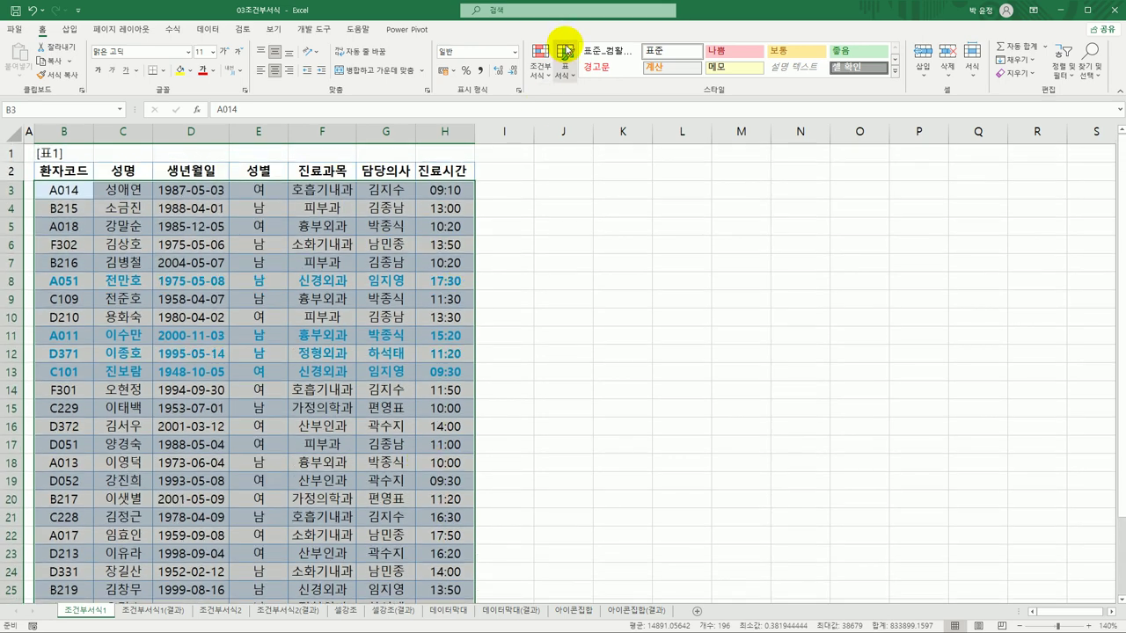
left_click(541, 66)
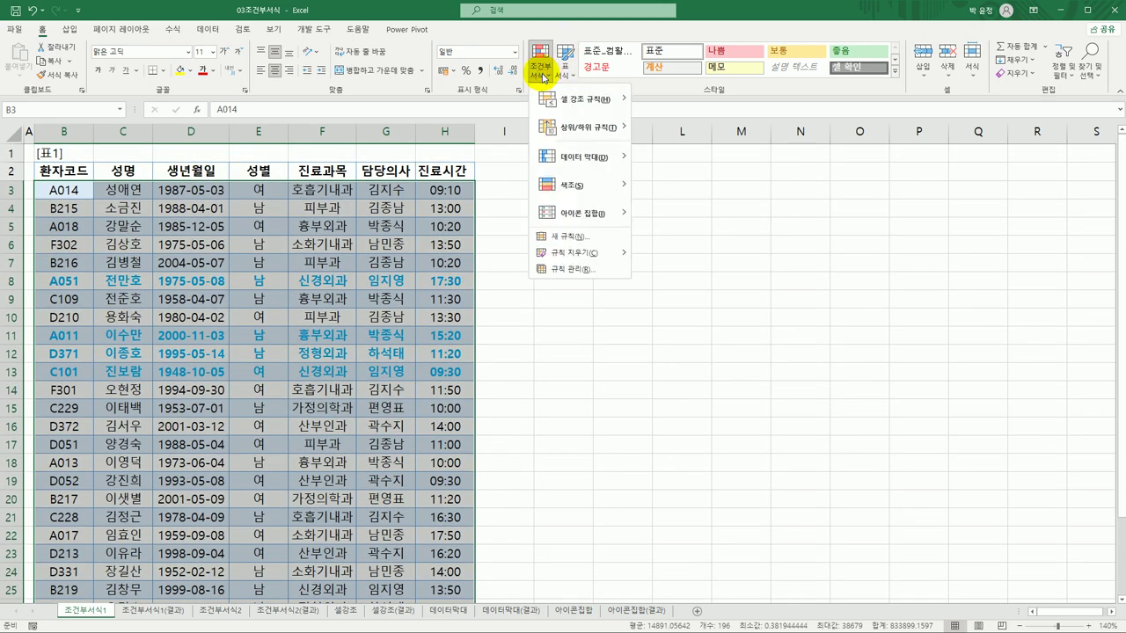
left_click(559, 236)
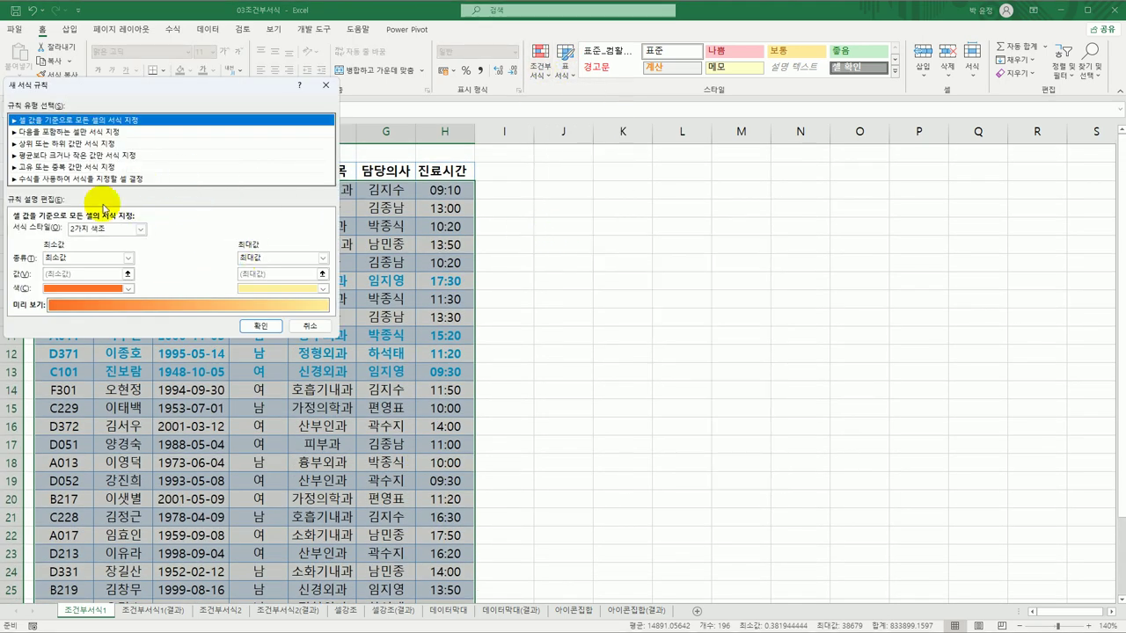
left_click(309, 326)
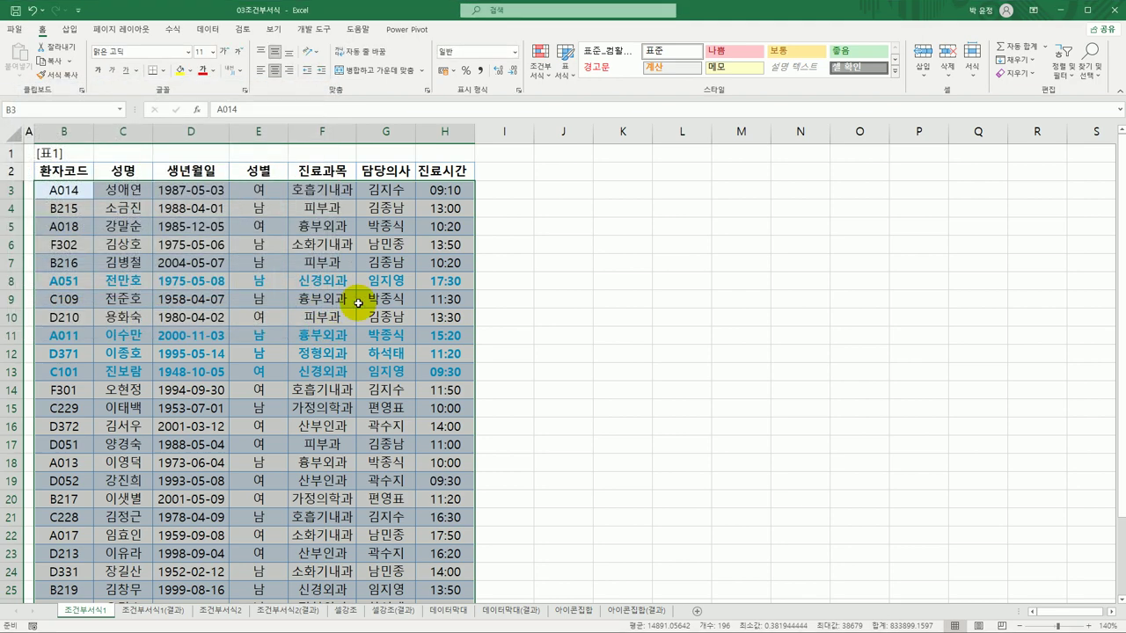
Review the existing rule and its applied range for the selected patient records in the conditional formatting rules manager
left_click(538, 67)
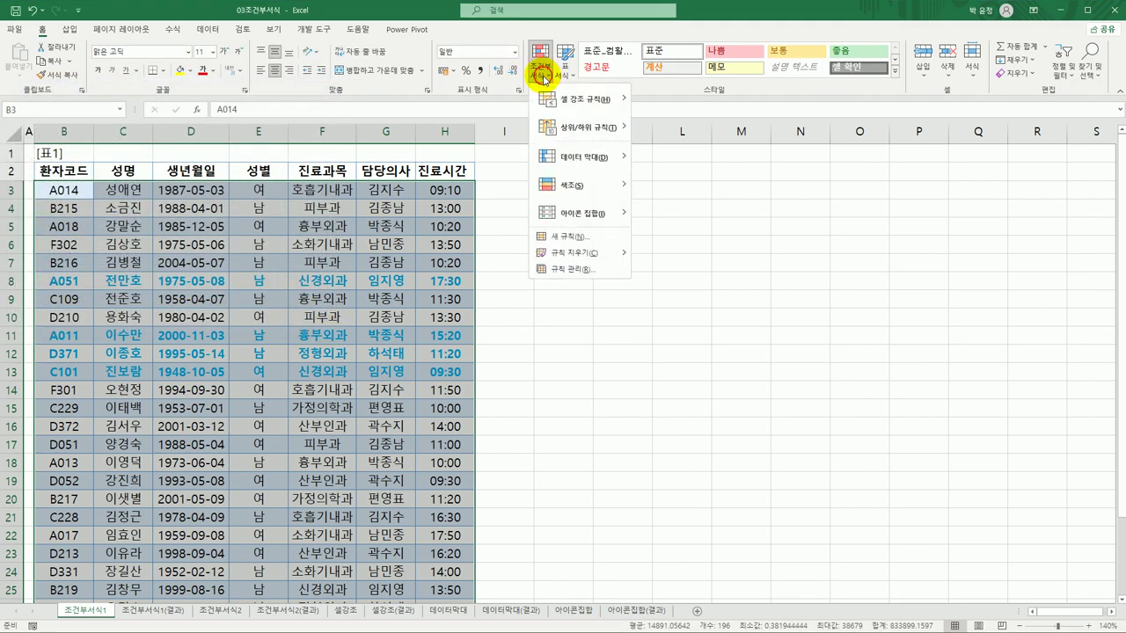
left_click(578, 270)
left_click_drag(252, 128, 714, 163)
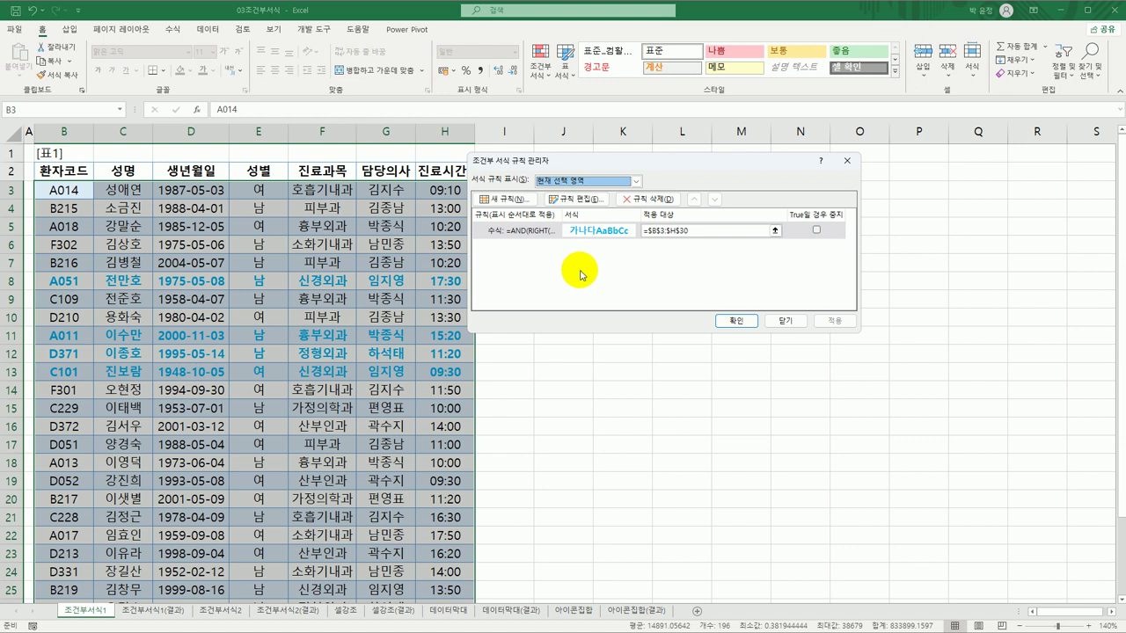
left_click(527, 233)
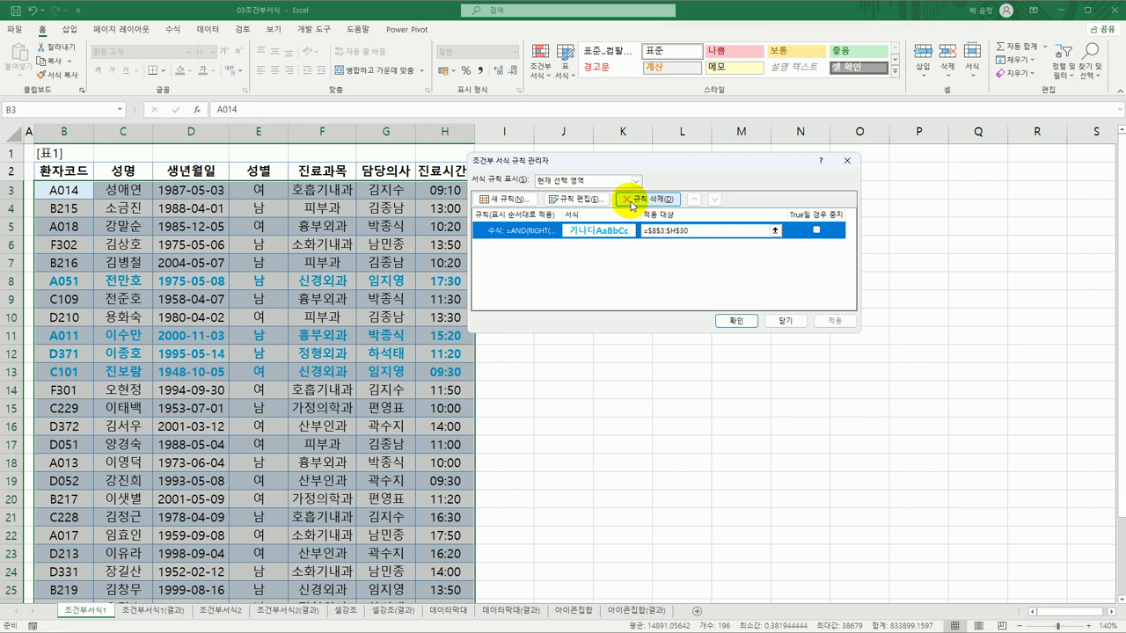
left_click(778, 320)
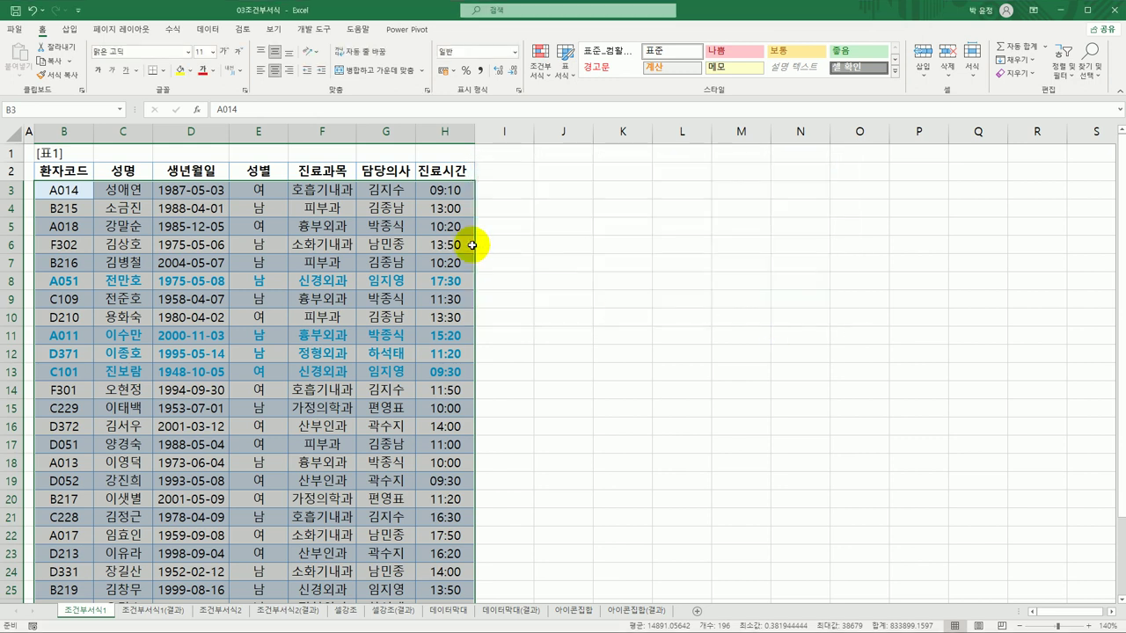
left_click(538, 74)
mouse_move(569, 253)
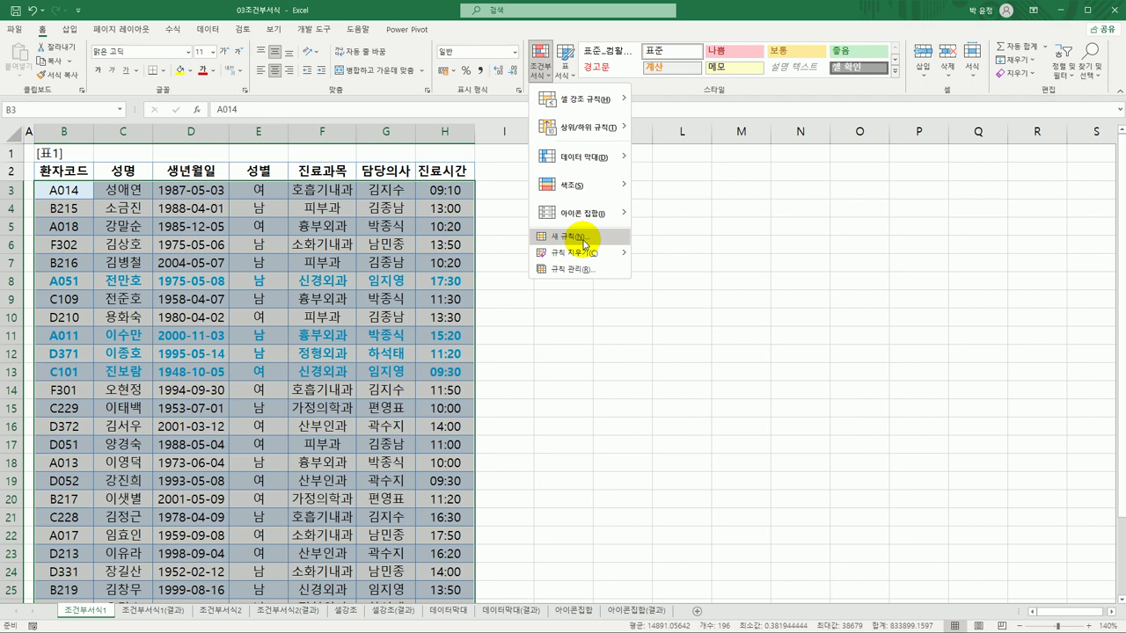
left_click(584, 340)
left_click(333, 428)
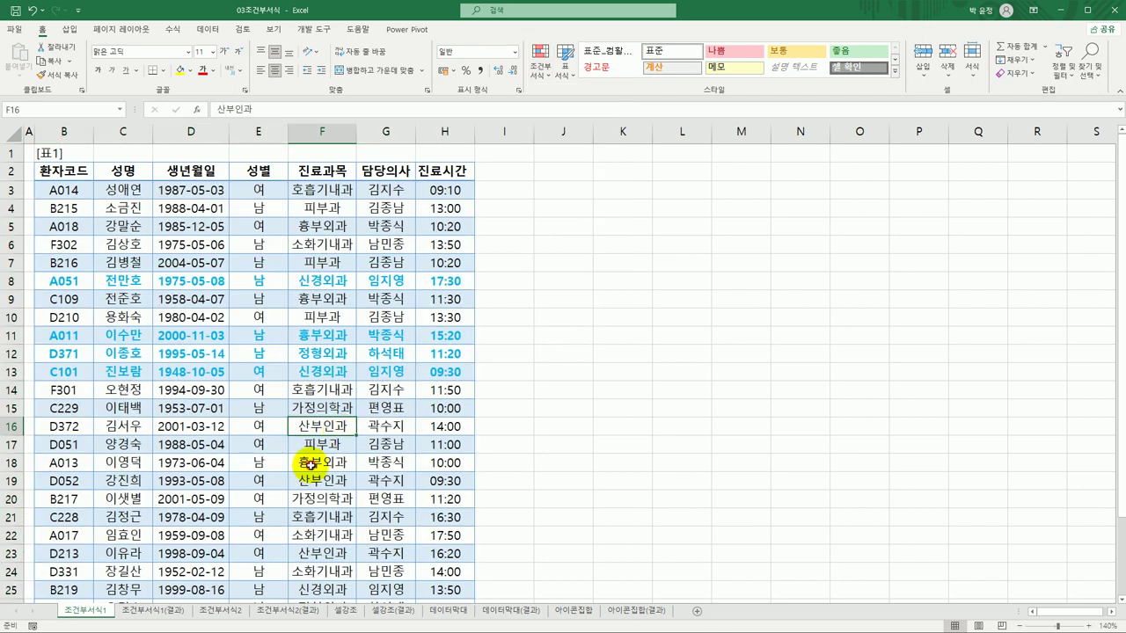
Go to the 조건부서식2 sheet and select the order records in A3:H24, excluding the header row
left_click(219, 611)
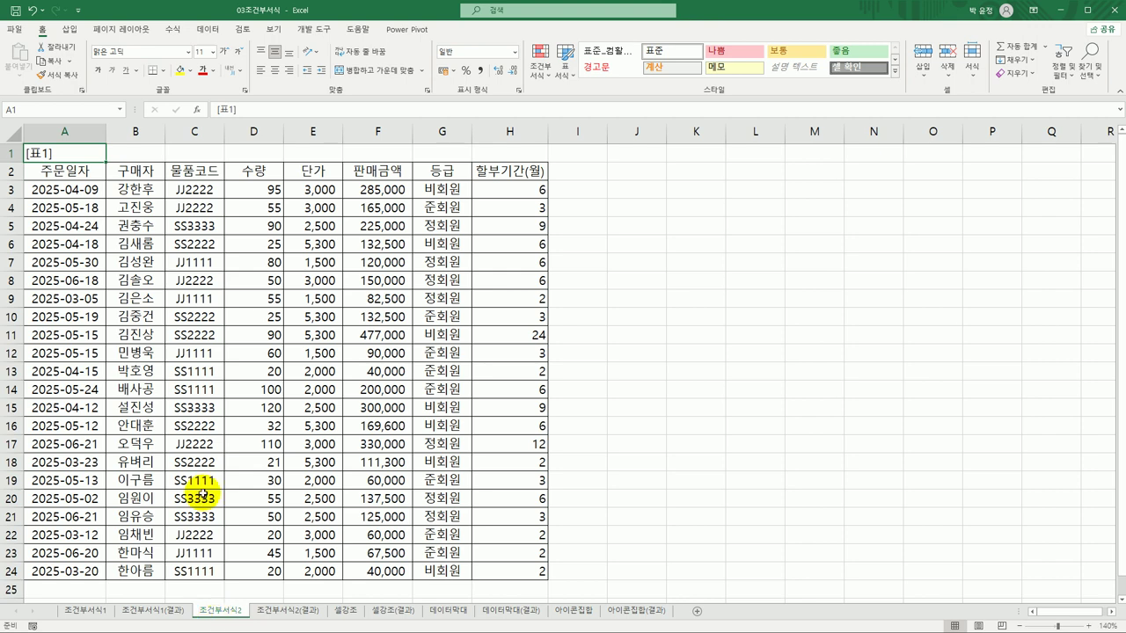
left_click(81, 194)
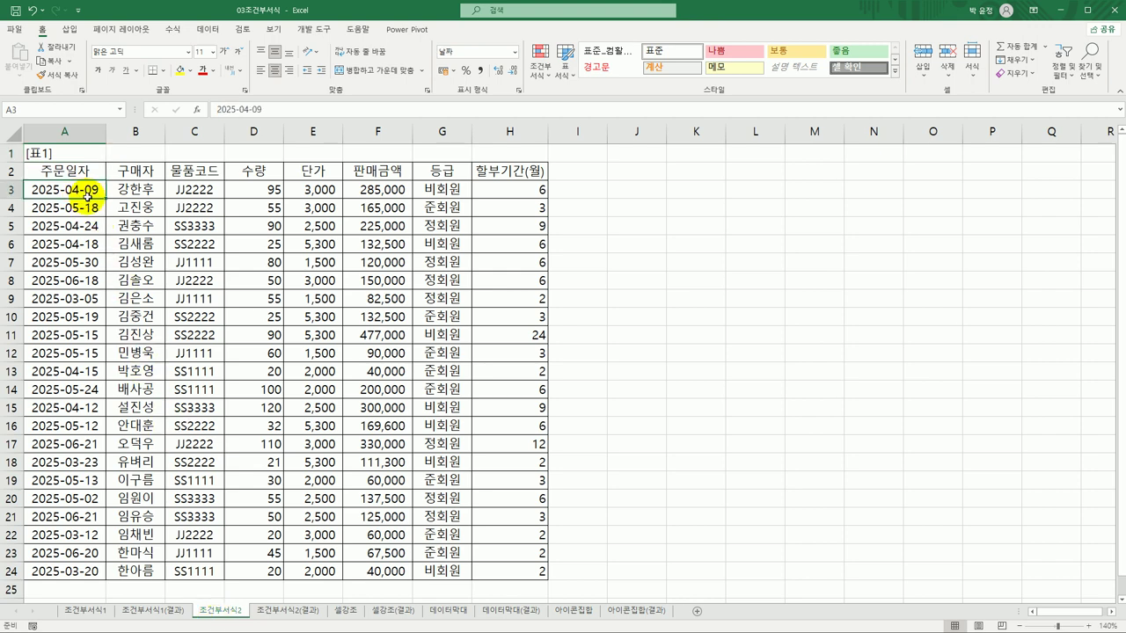
left_click_drag(85, 169, 483, 175)
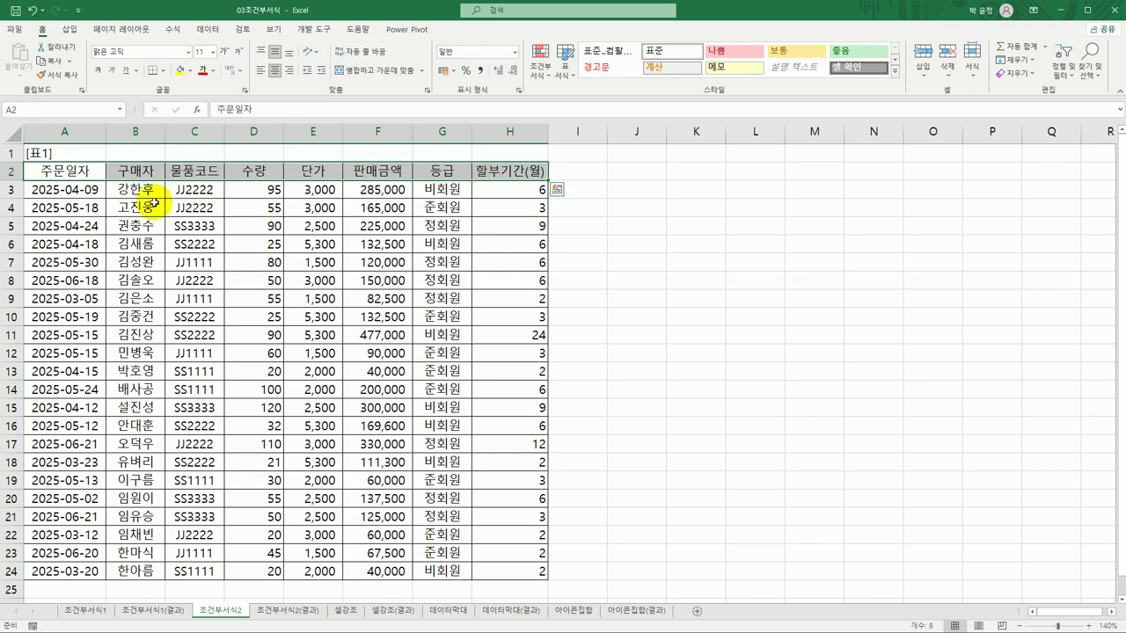
left_click_drag(74, 173, 501, 572)
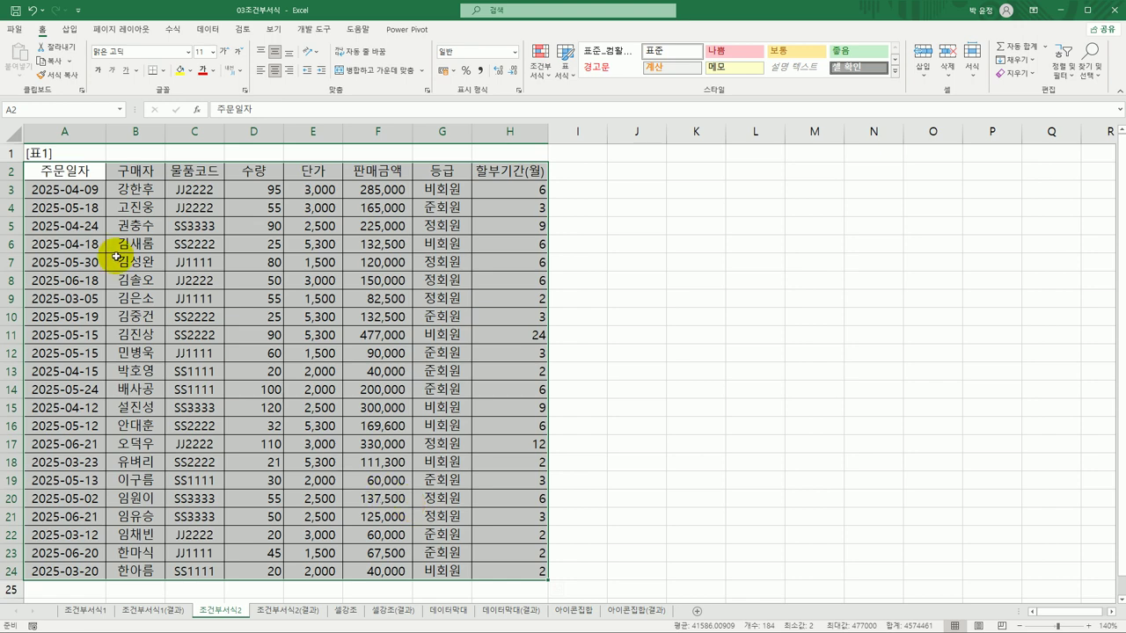
left_click_drag(74, 189, 515, 565)
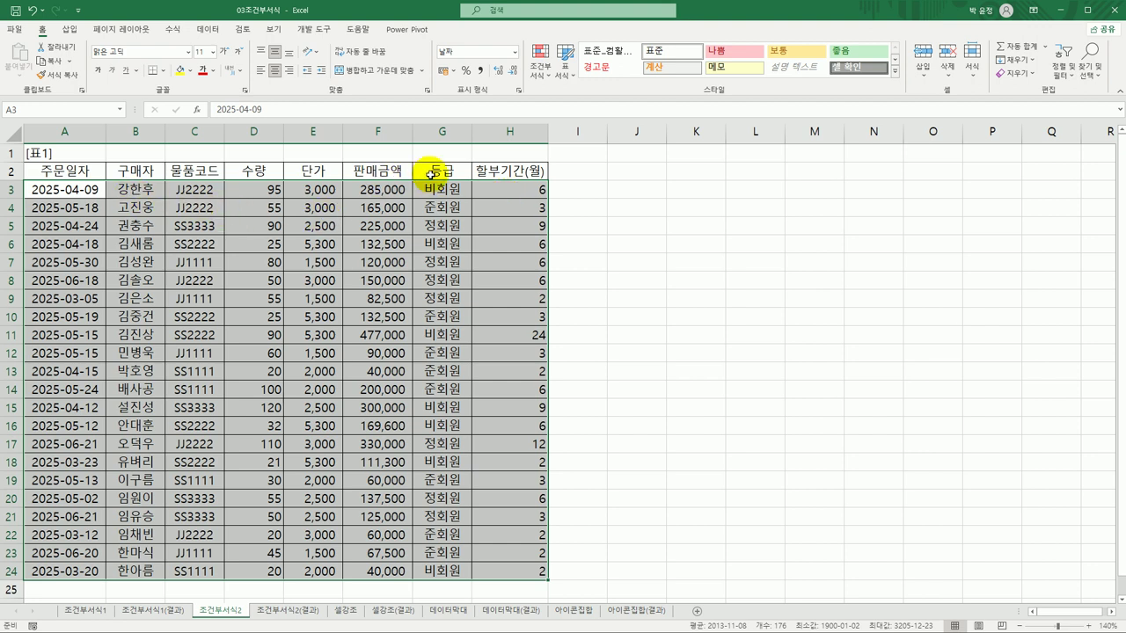
Start a new conditional formatting rule of the formula type (수식을 사용하여 서식을 지정할 셀 결정) for the selected order records
left_click(540, 59)
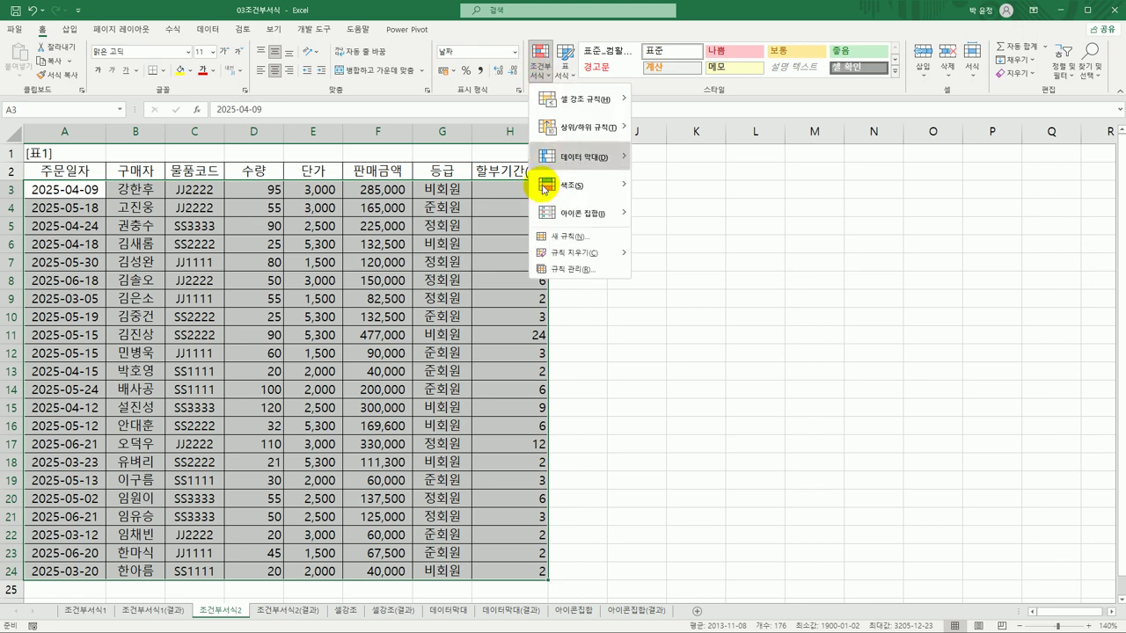
left_click(545, 234)
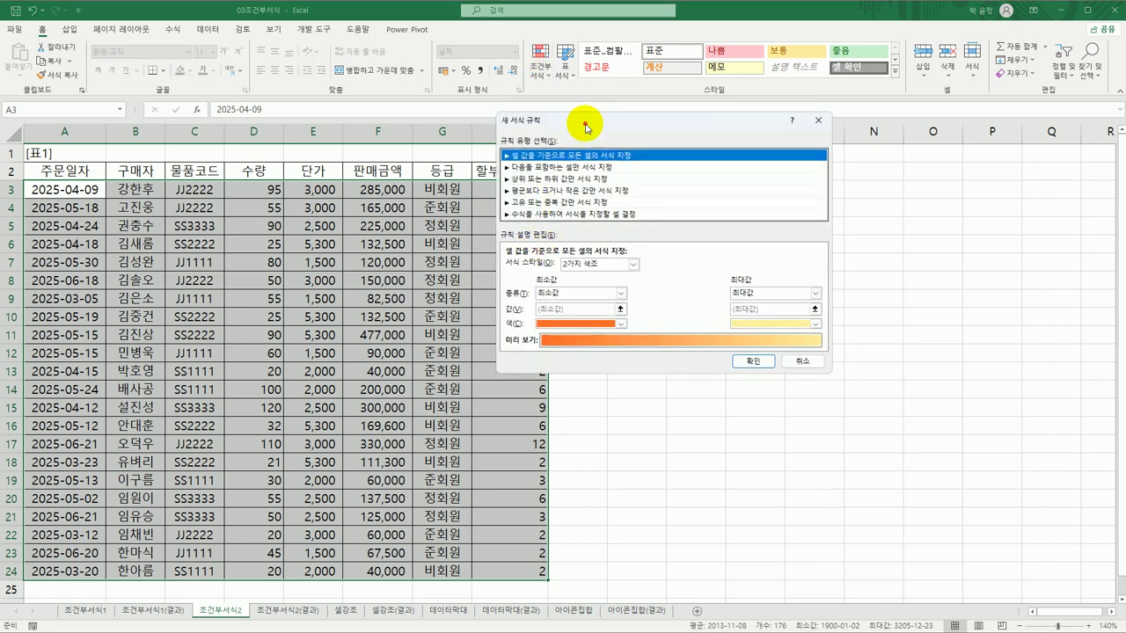
left_click_drag(589, 123, 410, 134)
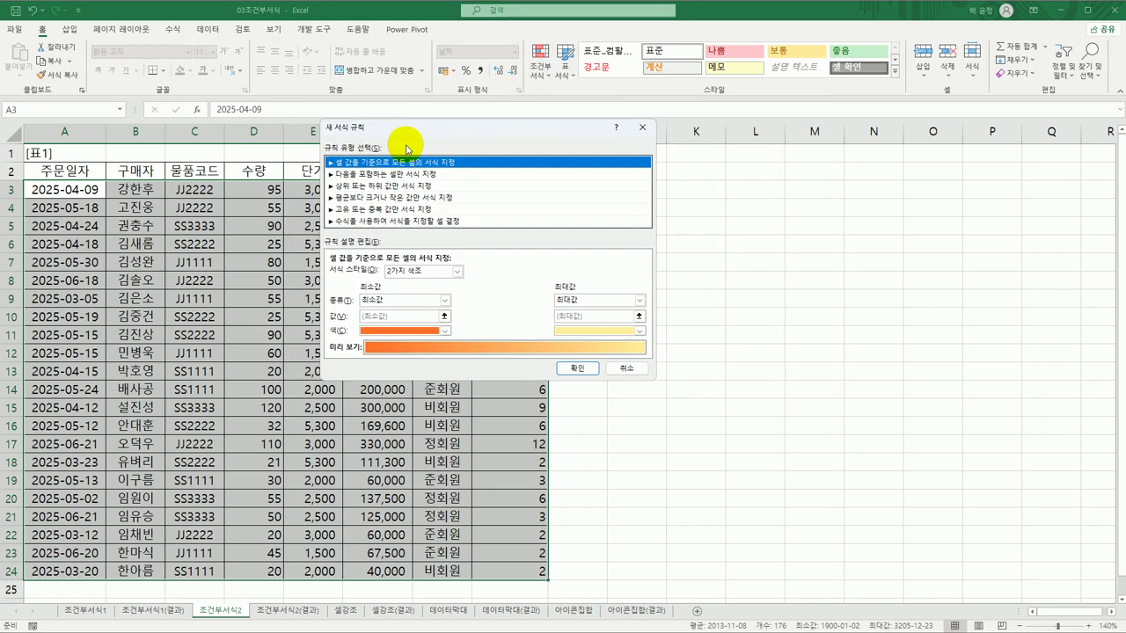
left_click(384, 221)
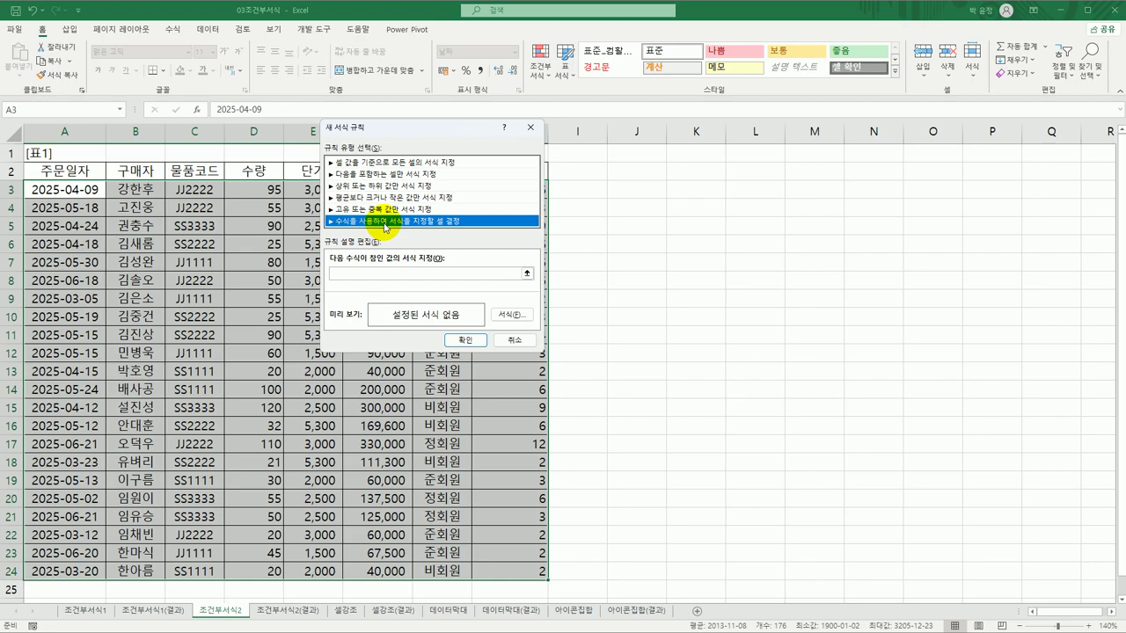
left_click(365, 273)
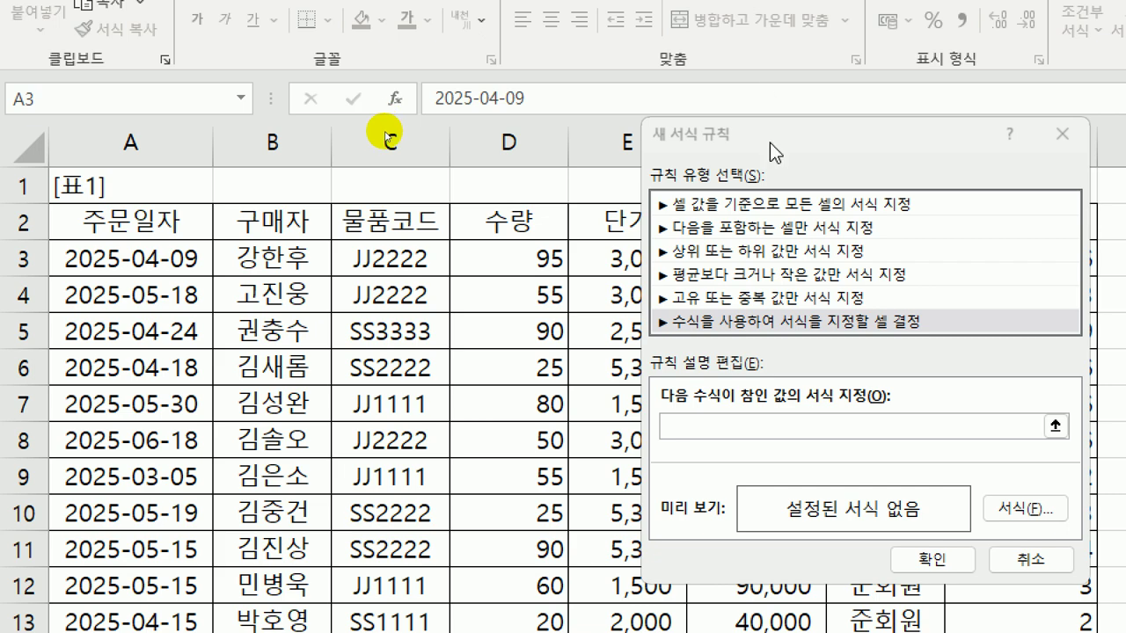
left_click_drag(769, 142, 666, 107)
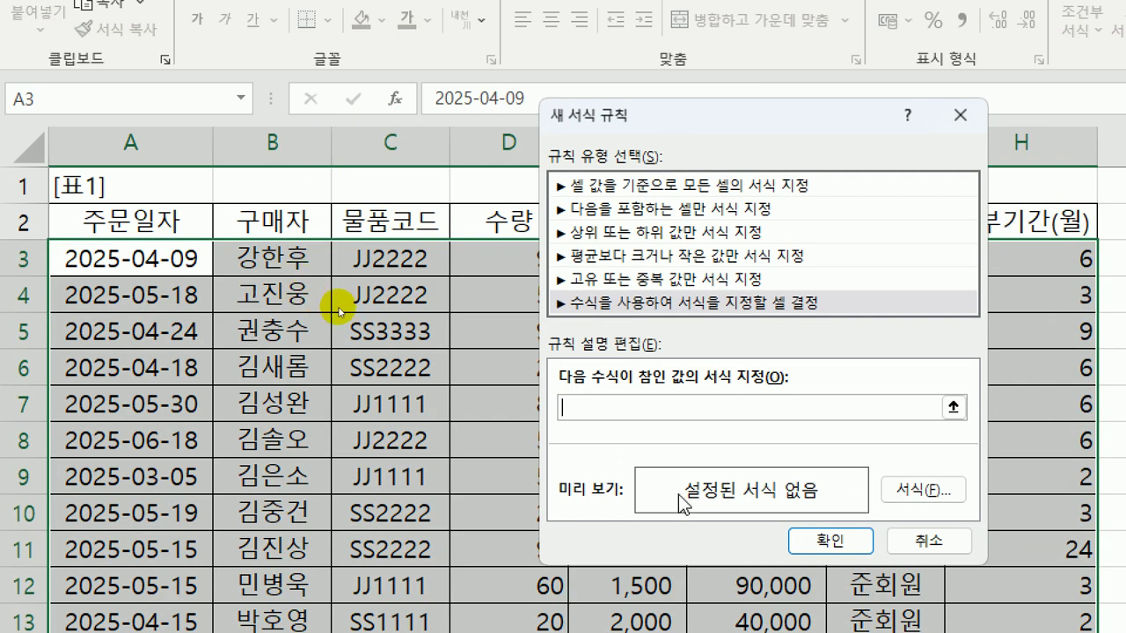
Begin the rule formula with an AND function whose first condition is MONTH($A3)=5, keeping only column A absolute
type("=AND(MONTH(")
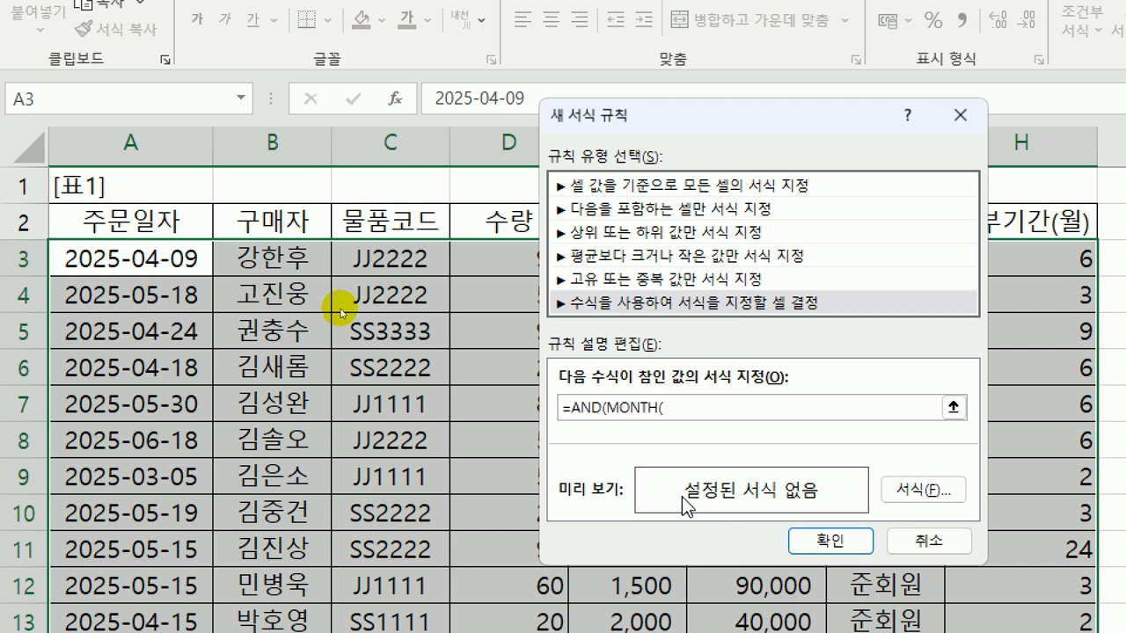
left_click(112, 245)
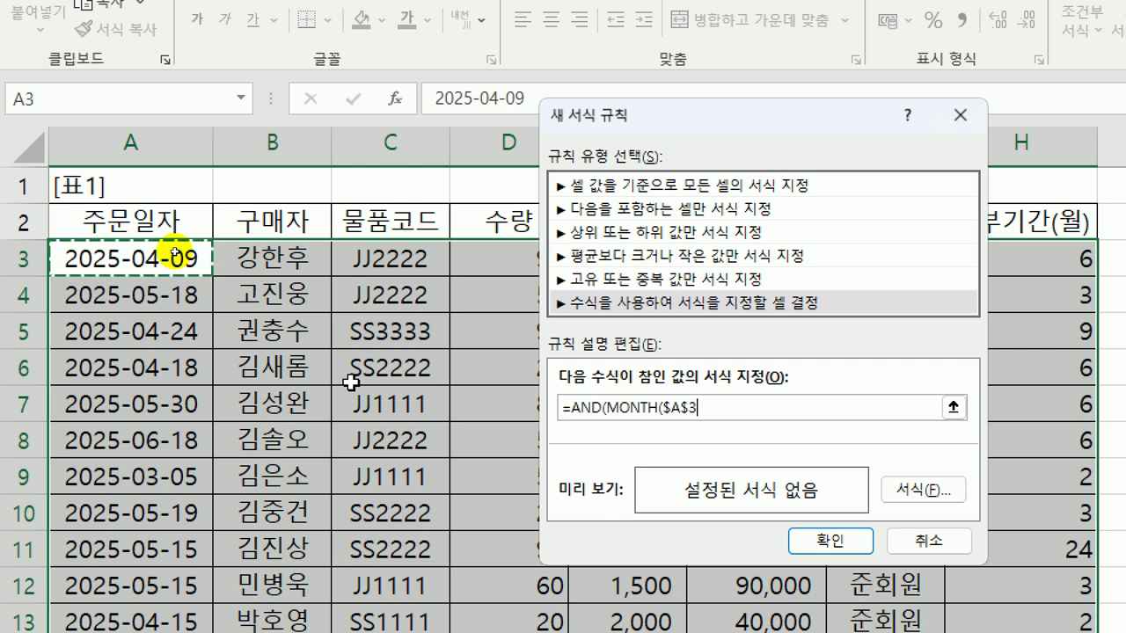
key("F4")
key("F4")
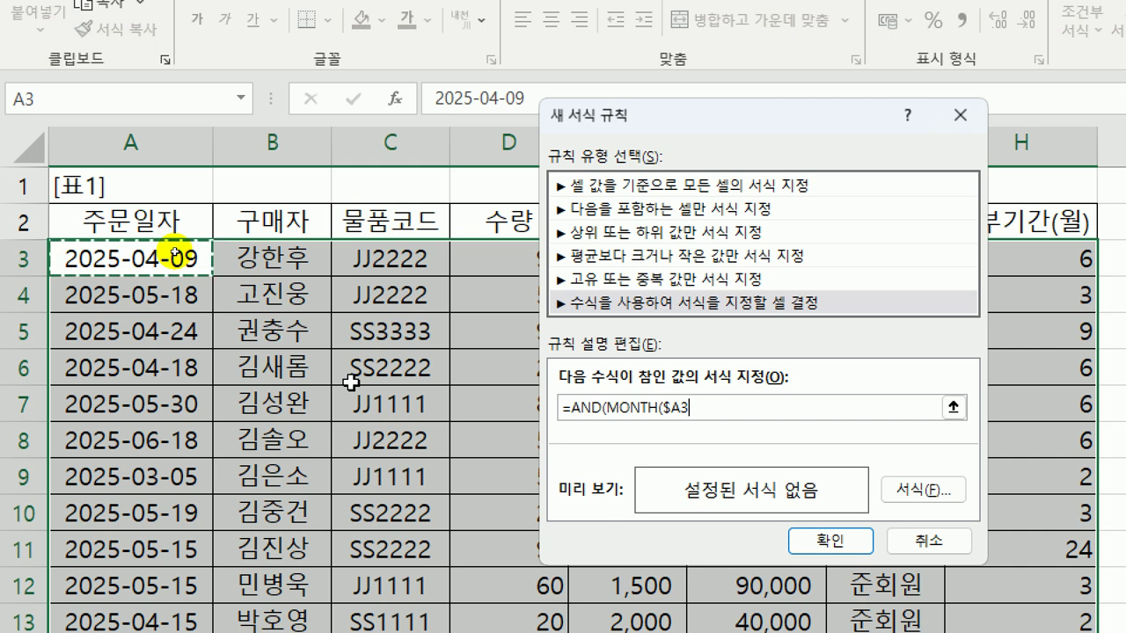
type(")")
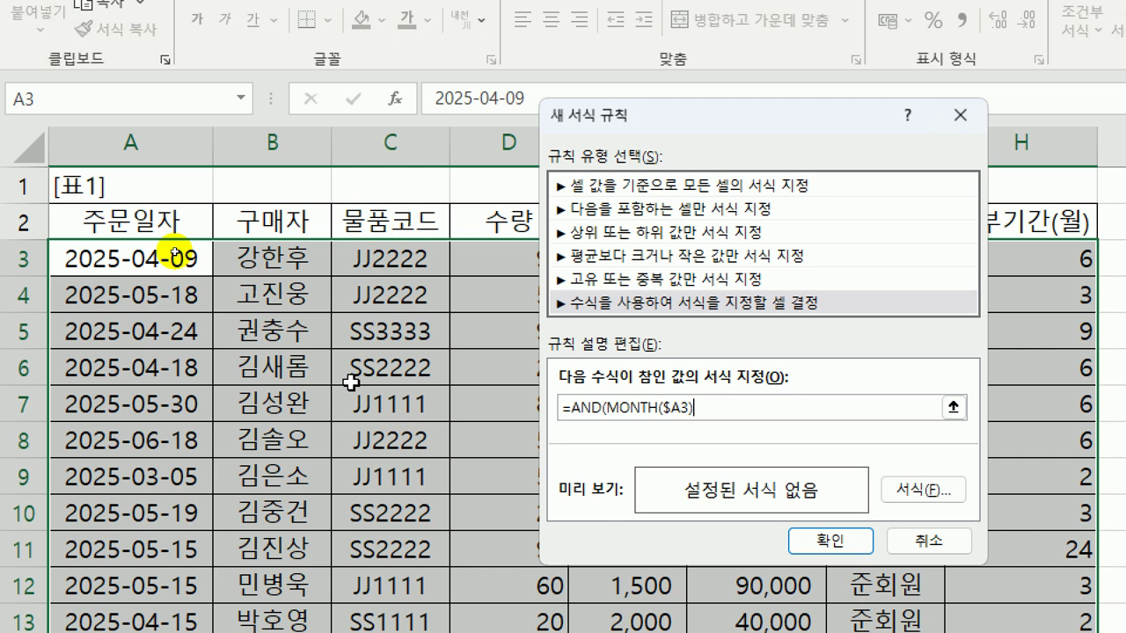
type("=5,")
Add the second condition $H3>=6 for the installment period column, keeping only column H absolute
left_click_drag(804, 115, 594, 124)
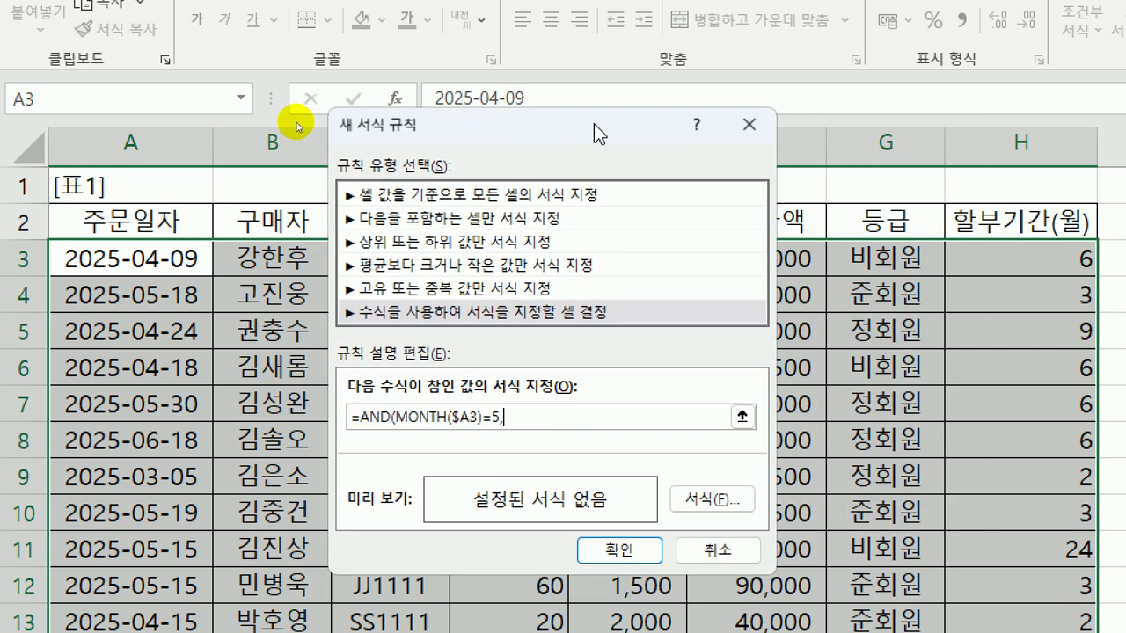
left_click(1029, 254)
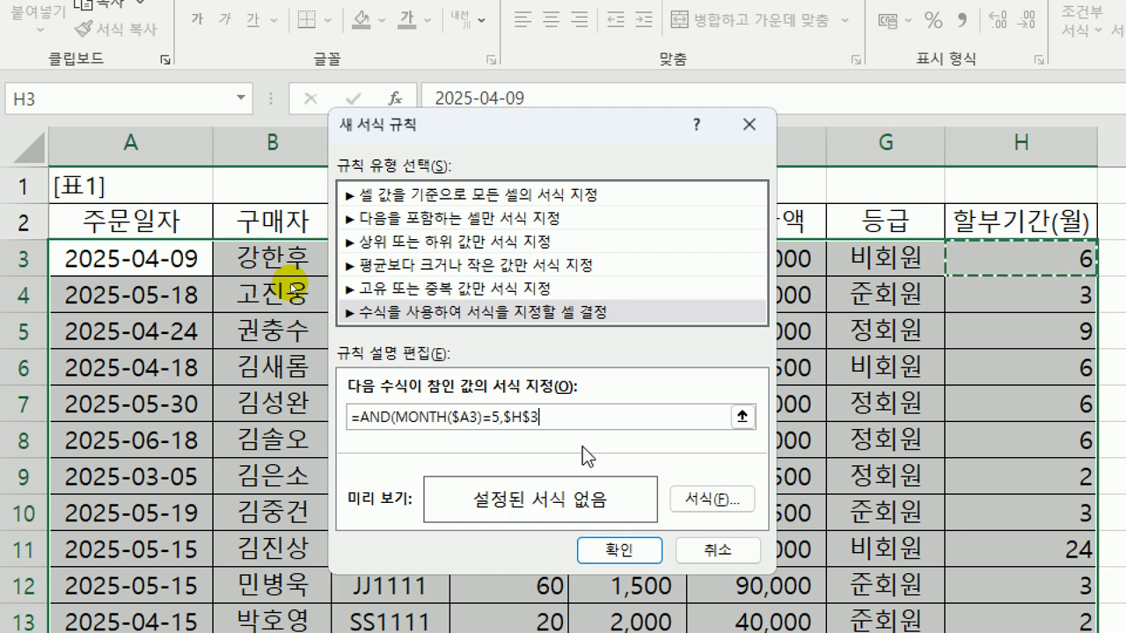
key("F4")
key("F4")
type(">=")
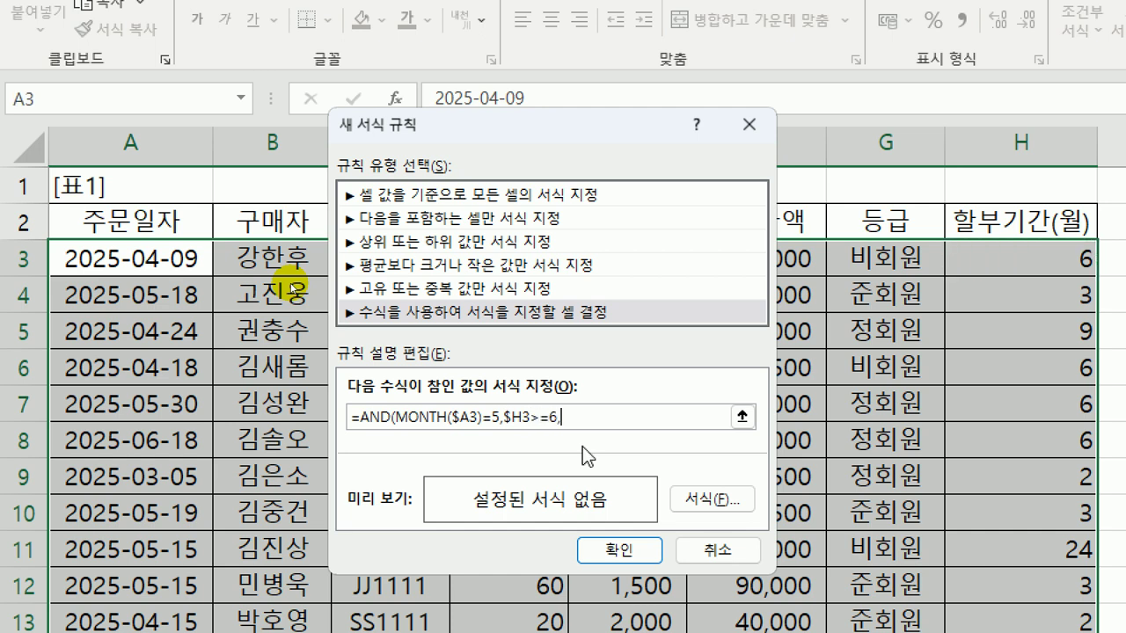
type("6,")
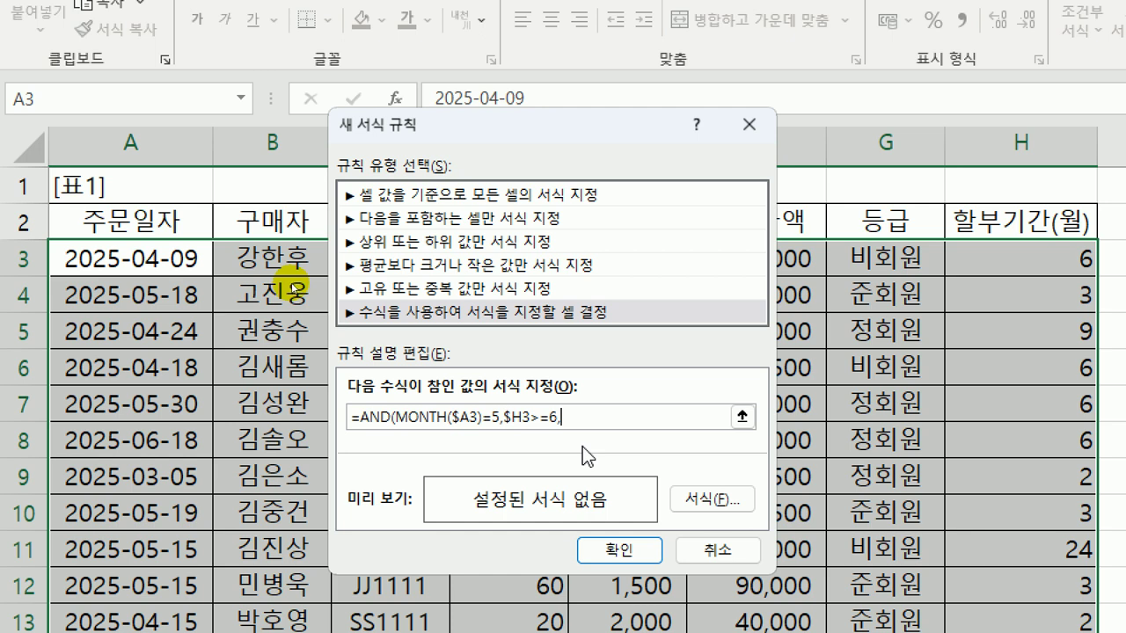
Add the third condition $H3<=12 for the installment period and close the AND formula
left_click(995, 264)
key("F4")
key("F4")
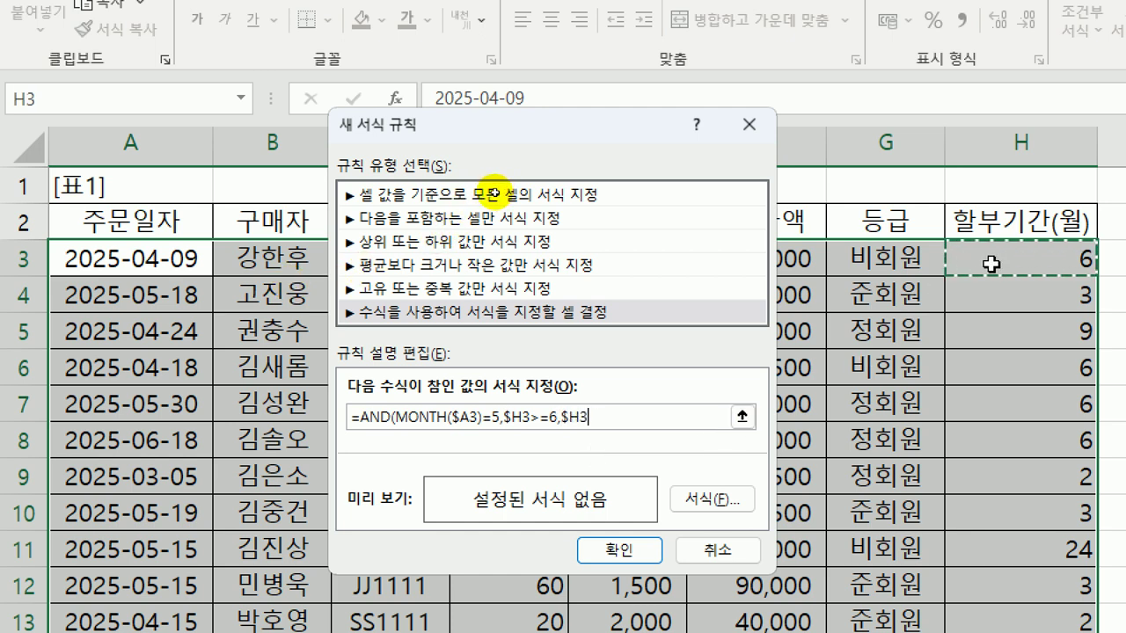
type("<=")
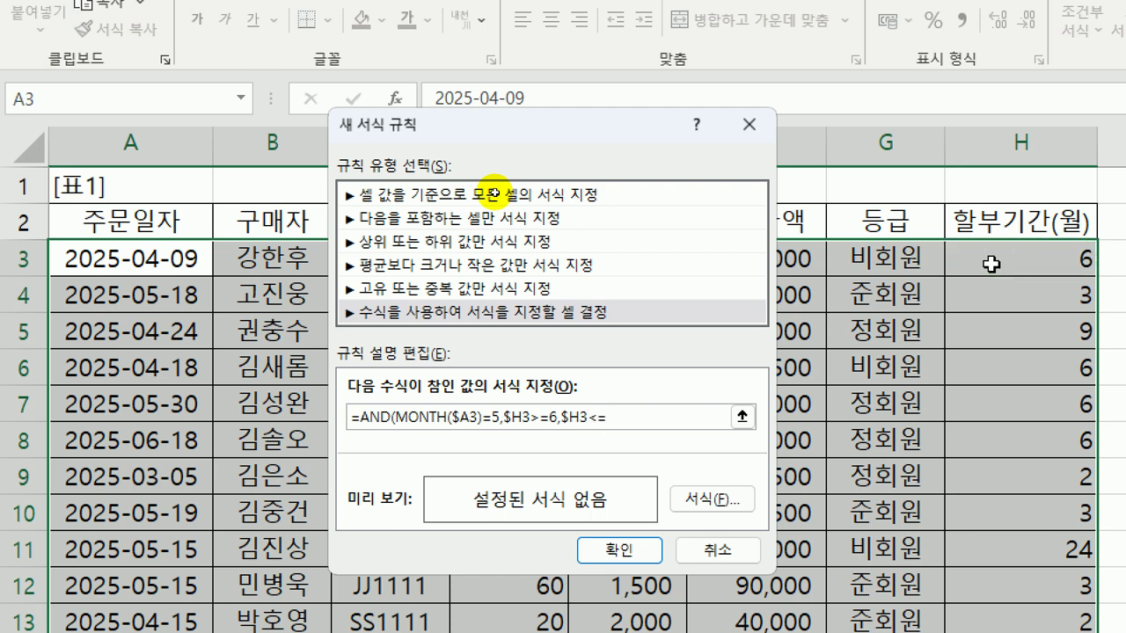
type("12)")
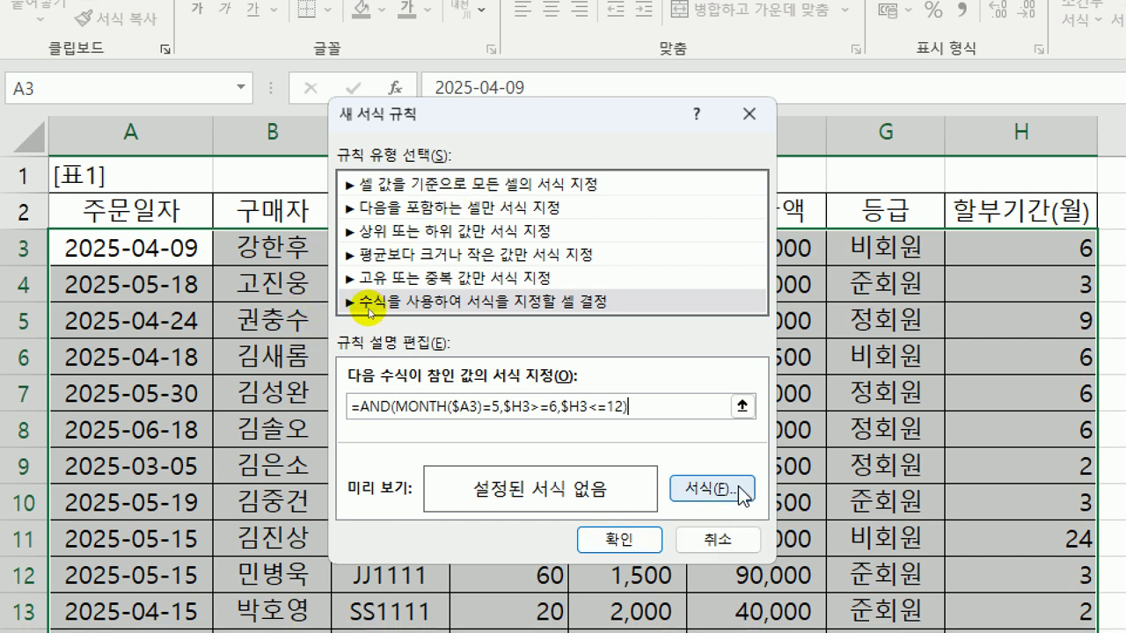
Give the rule a bold italic font style (굵은 기울임꼴) in standard green (녹색) and apply it to the selected records
left_click(743, 495)
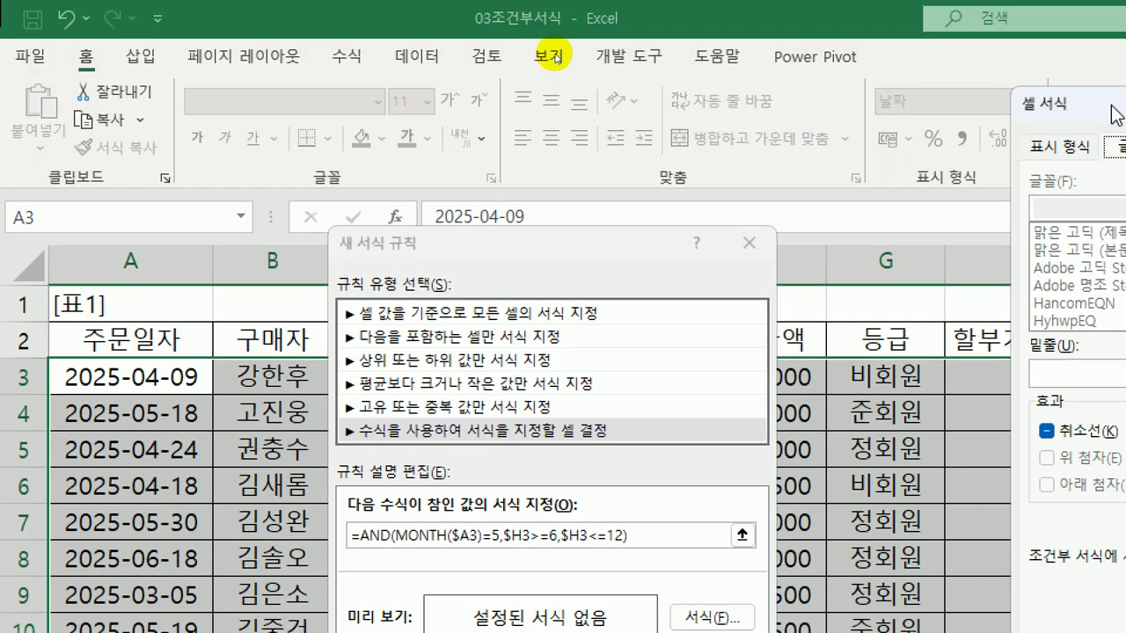
left_click_drag(1117, 115, 319, 44)
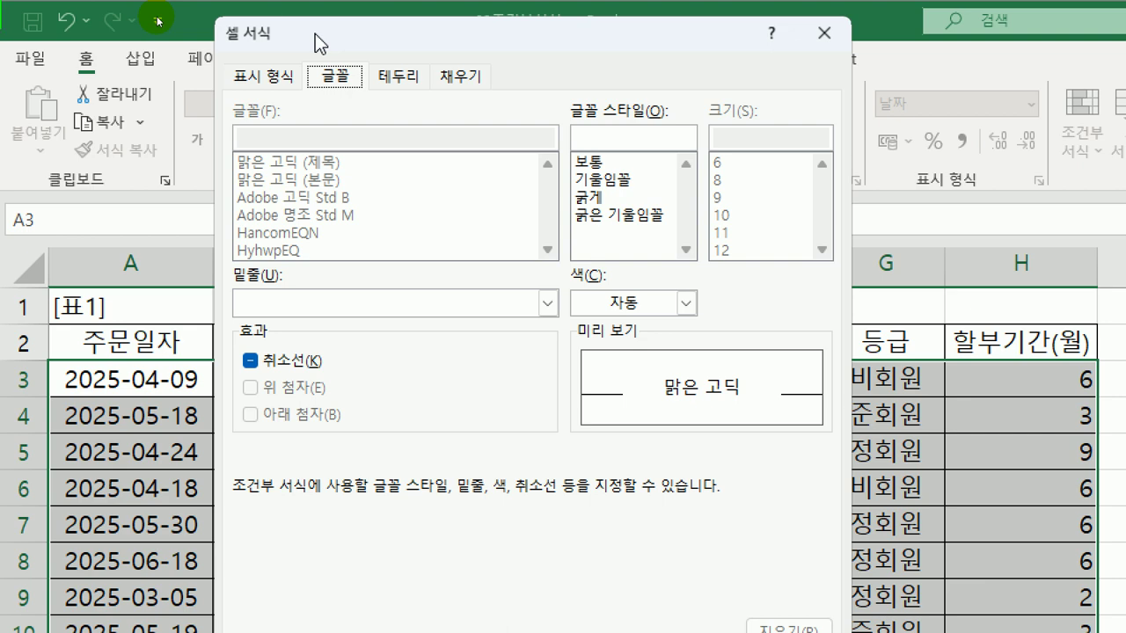
left_click(620, 214)
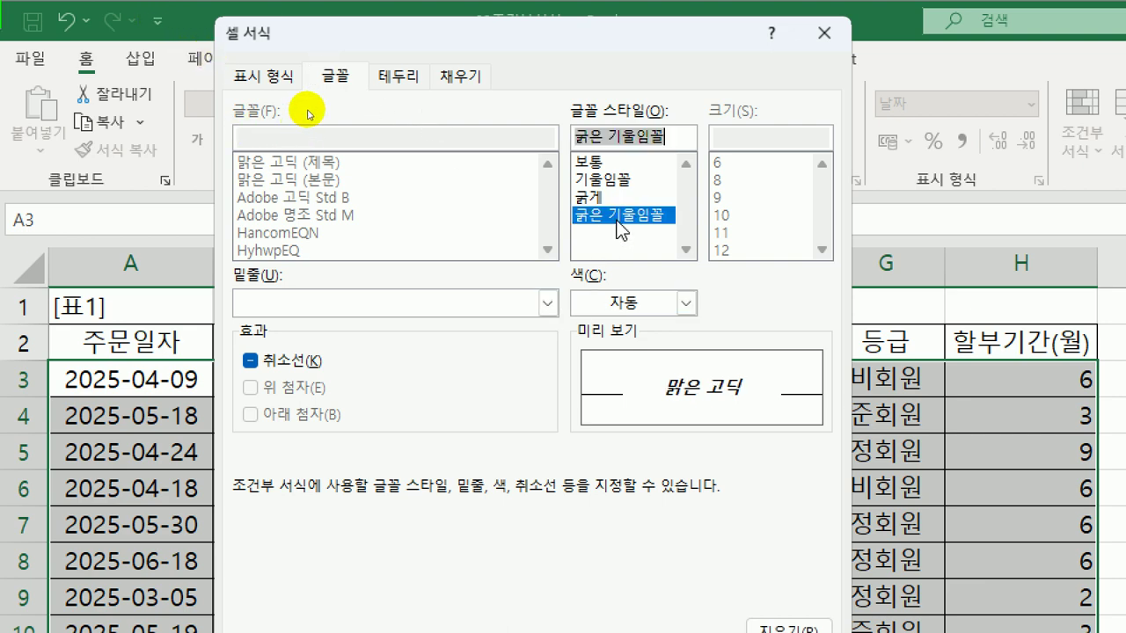
left_click(685, 303)
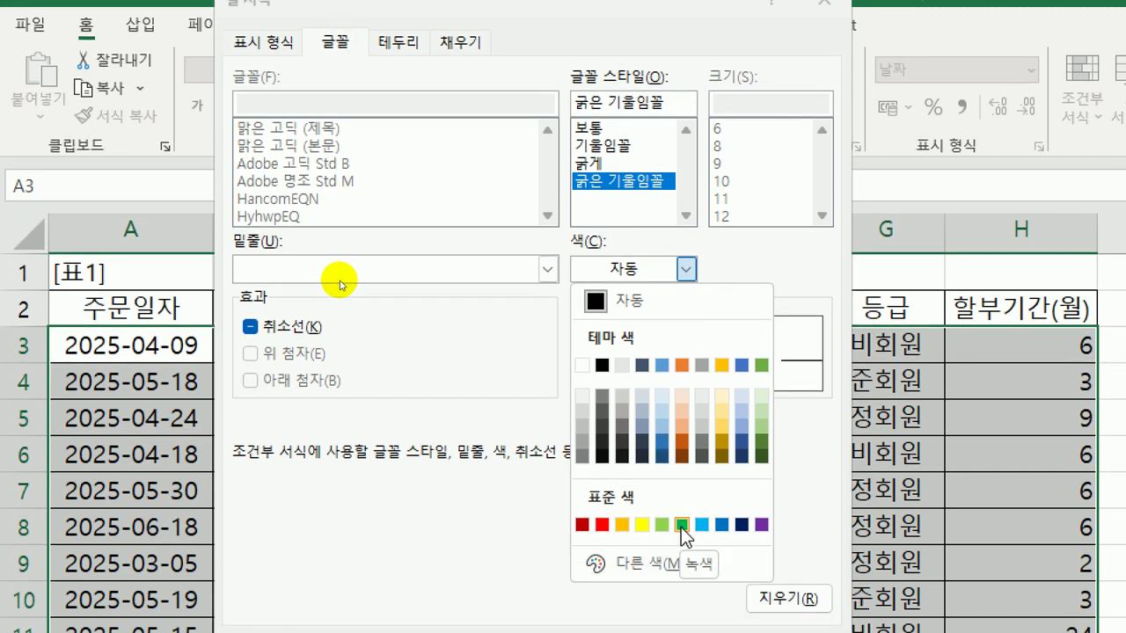
left_click(682, 525)
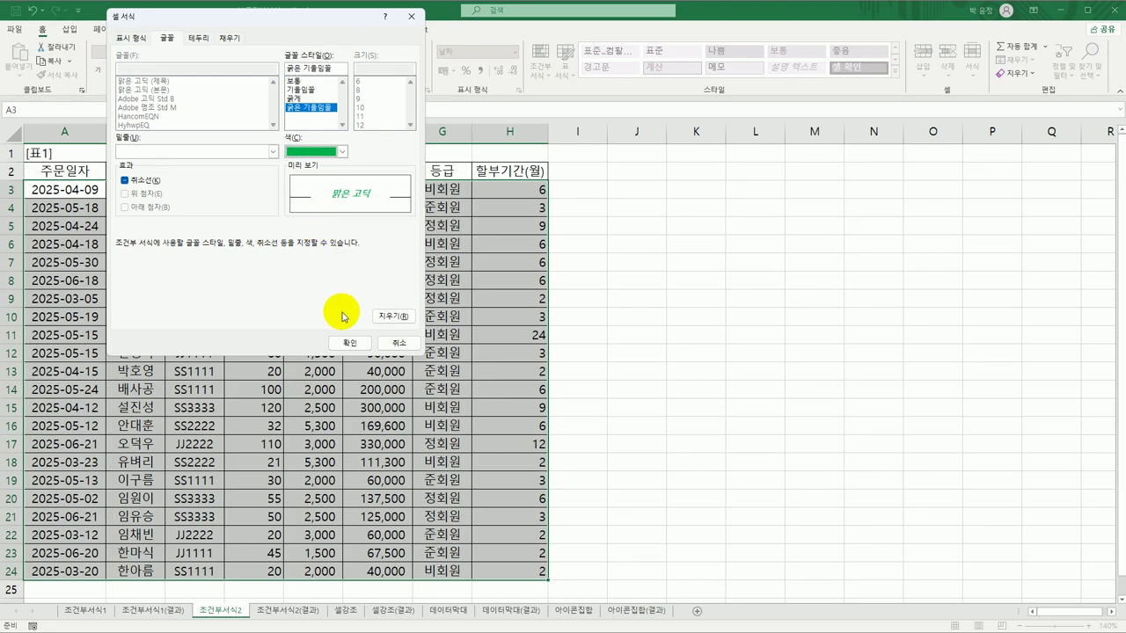
left_click(349, 342)
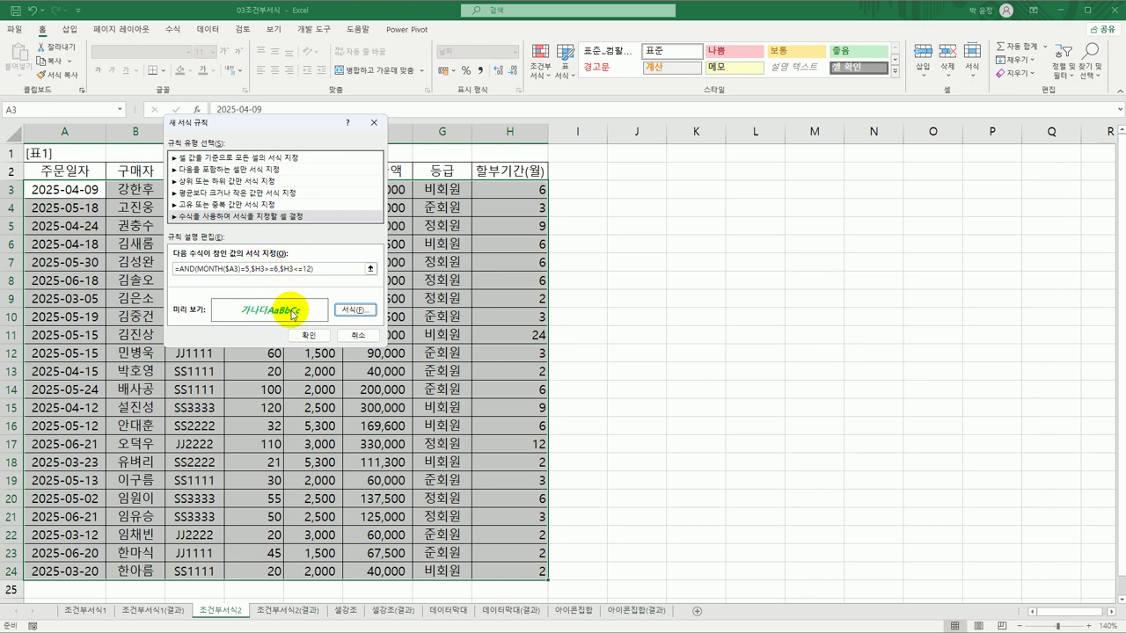
left_click(309, 337)
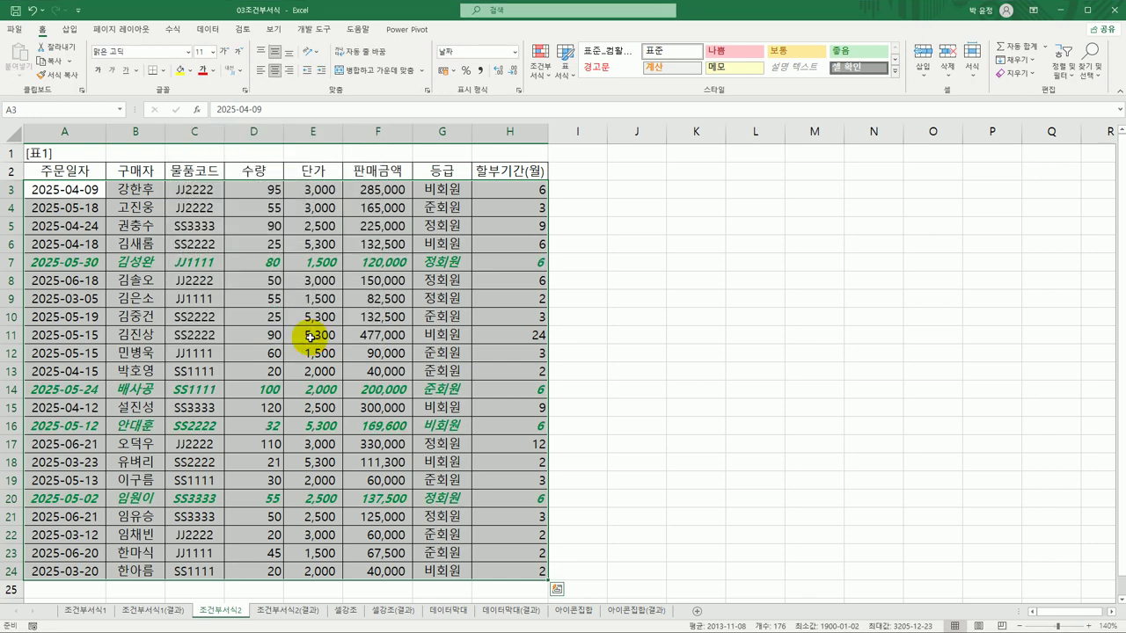
Check the order dates and installment periods of the highlighted rows and compare the table with the 조건부서식2(결과) sheet
left_click(79, 262)
left_click(77, 389)
left_click(78, 426)
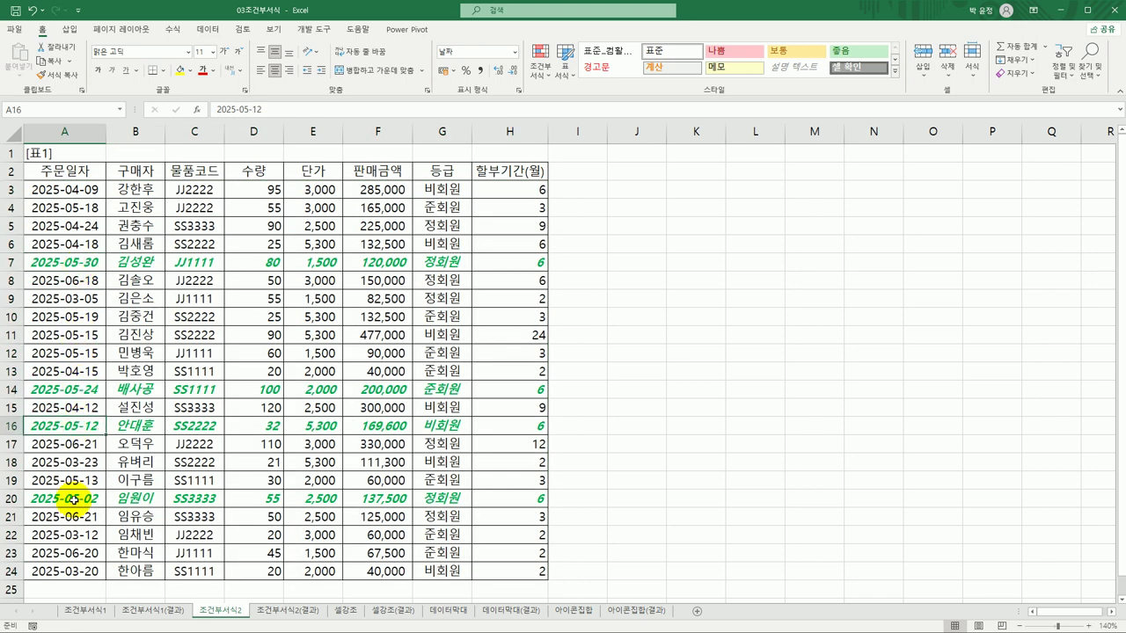
left_click(72, 498)
left_click(525, 262)
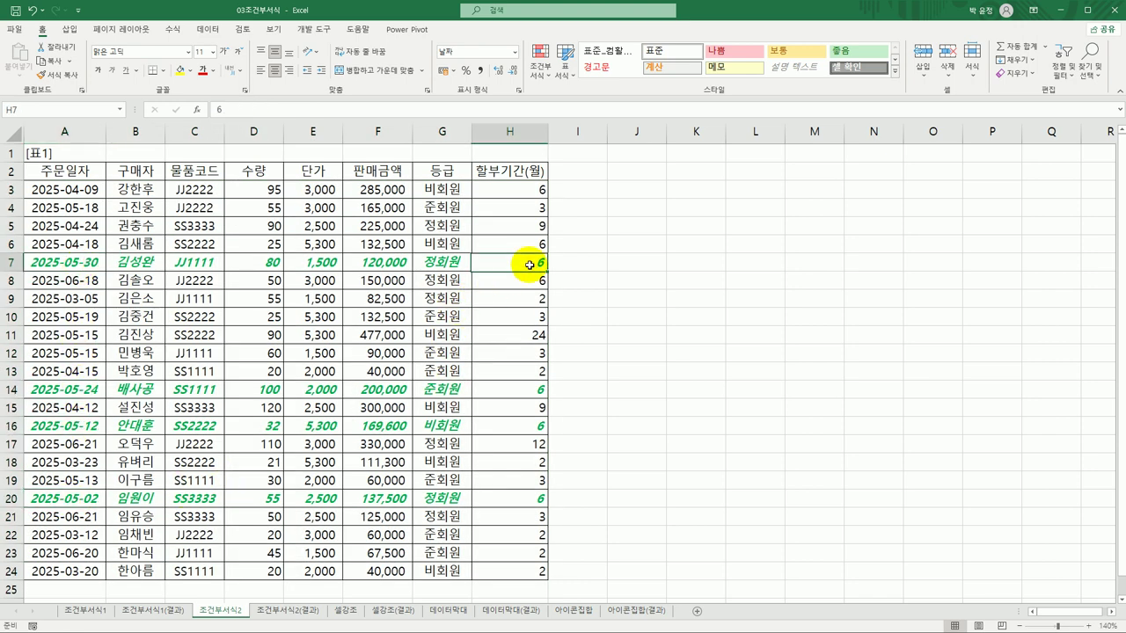
left_click(521, 389)
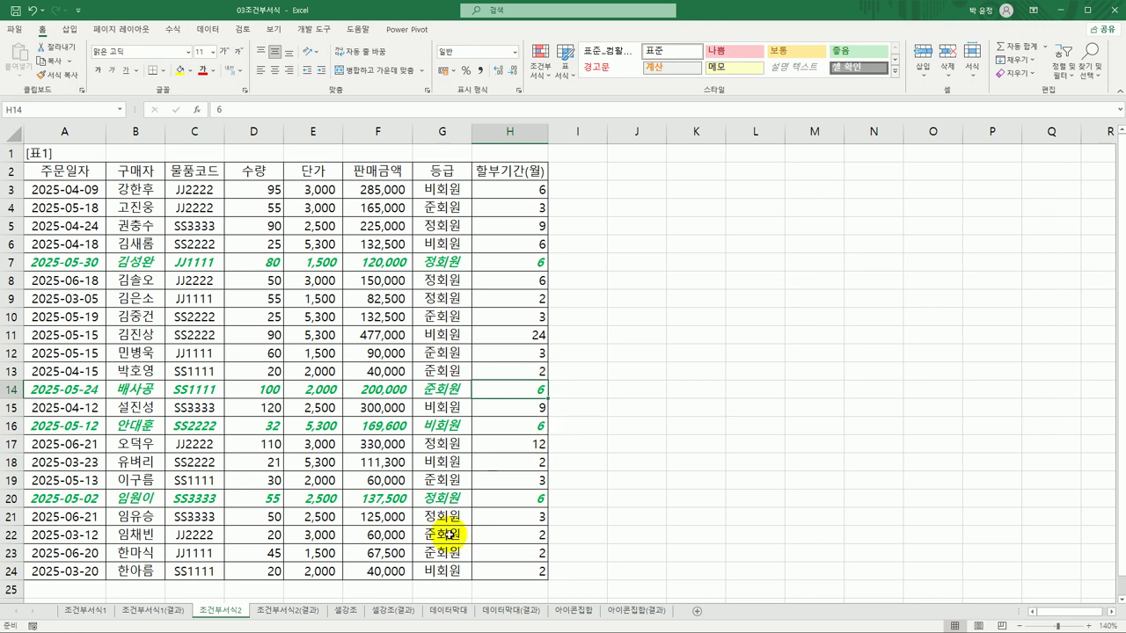
left_click(285, 611)
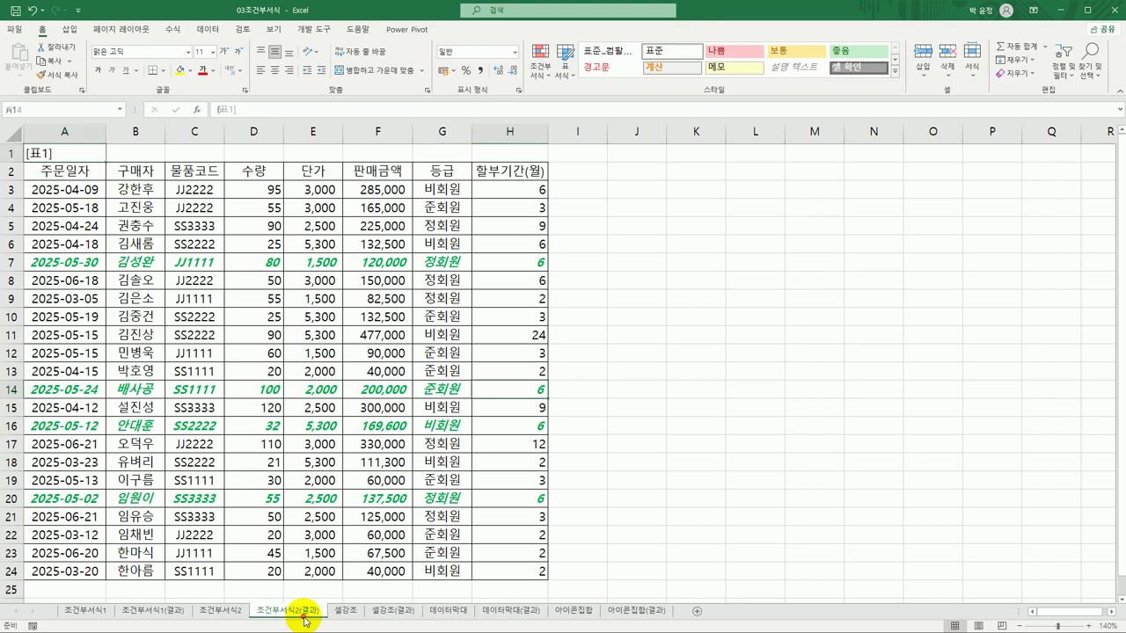
left_click(222, 610)
left_click(274, 611)
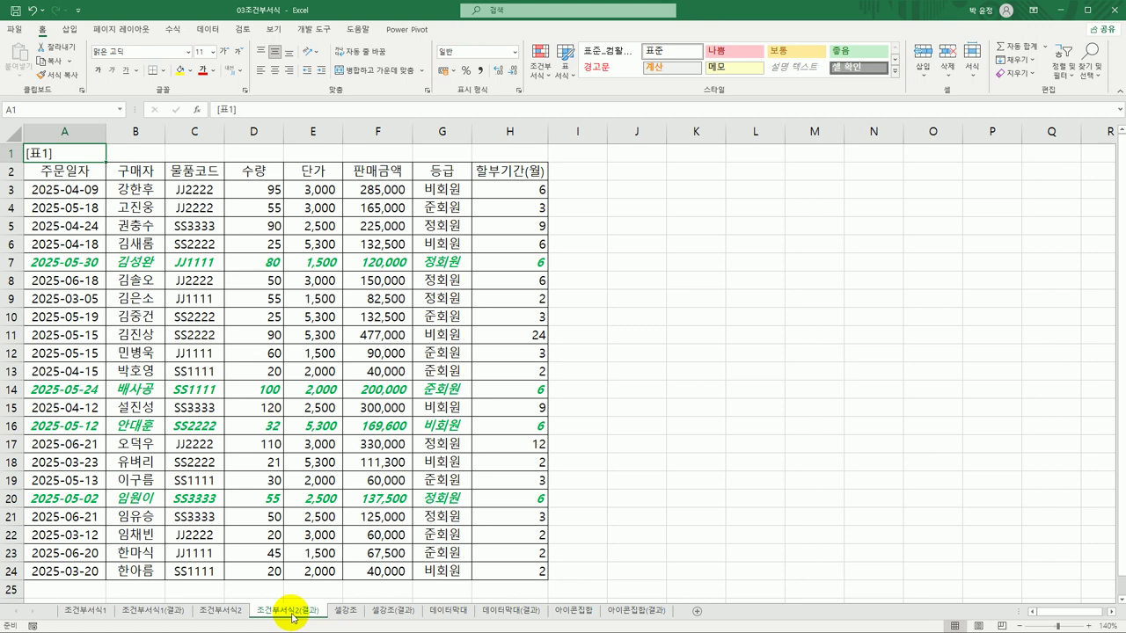
On the 셀강조 sheet, start a duplicate values (중복 값) highlight rule for the product codes in C3:C24
left_click(346, 610)
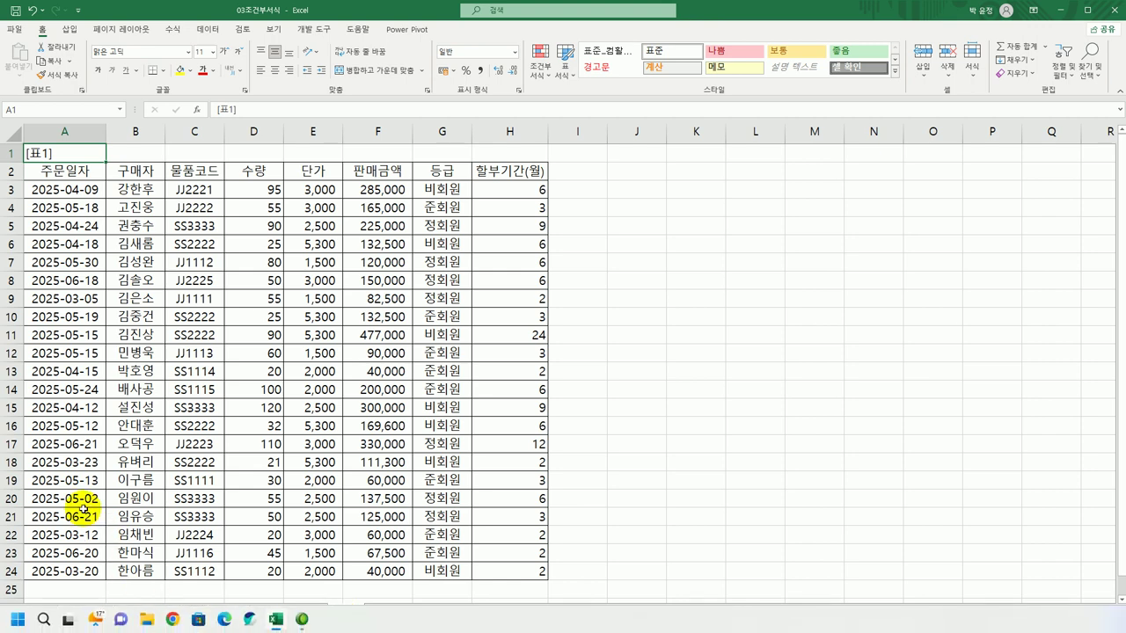
left_click_drag(188, 190, 205, 569)
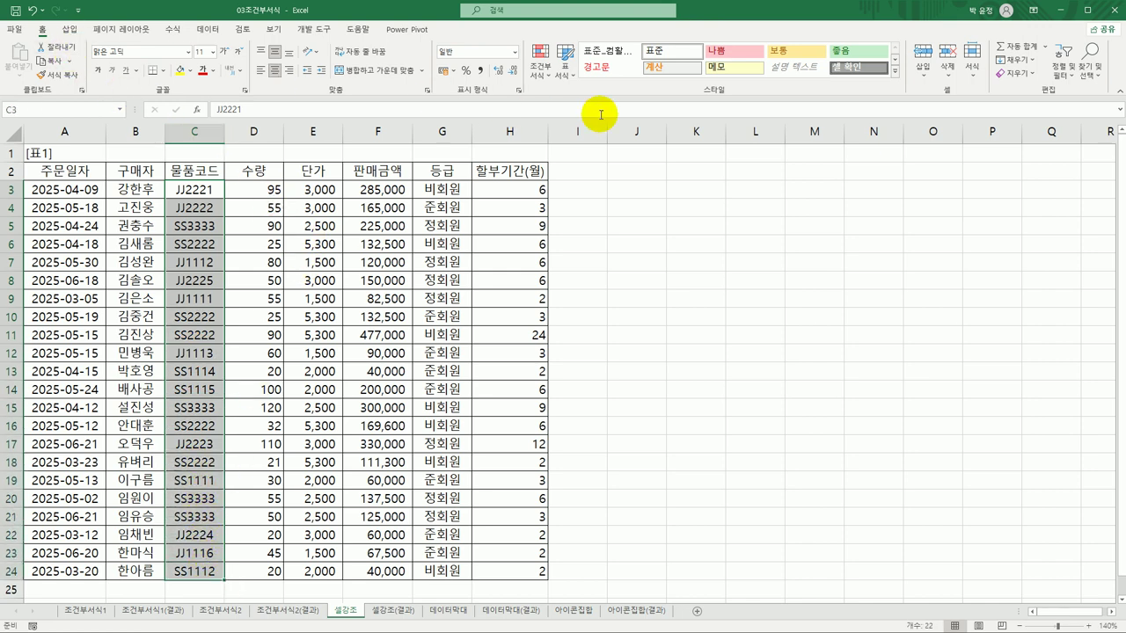
left_click(540, 60)
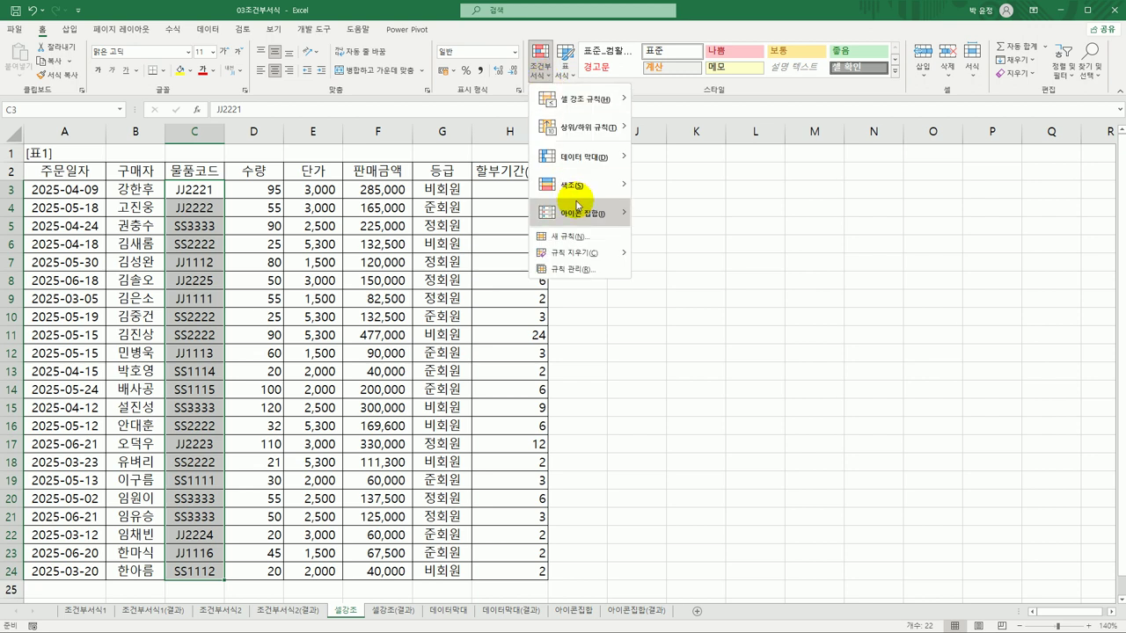
mouse_move(578, 205)
mouse_move(579, 107)
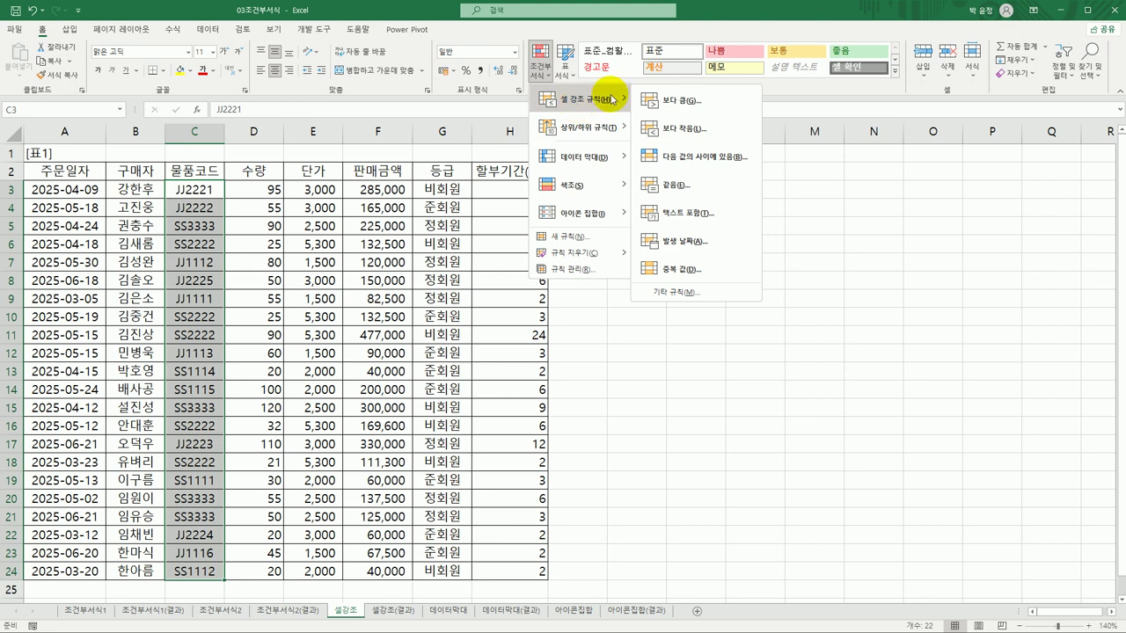
left_click(677, 272)
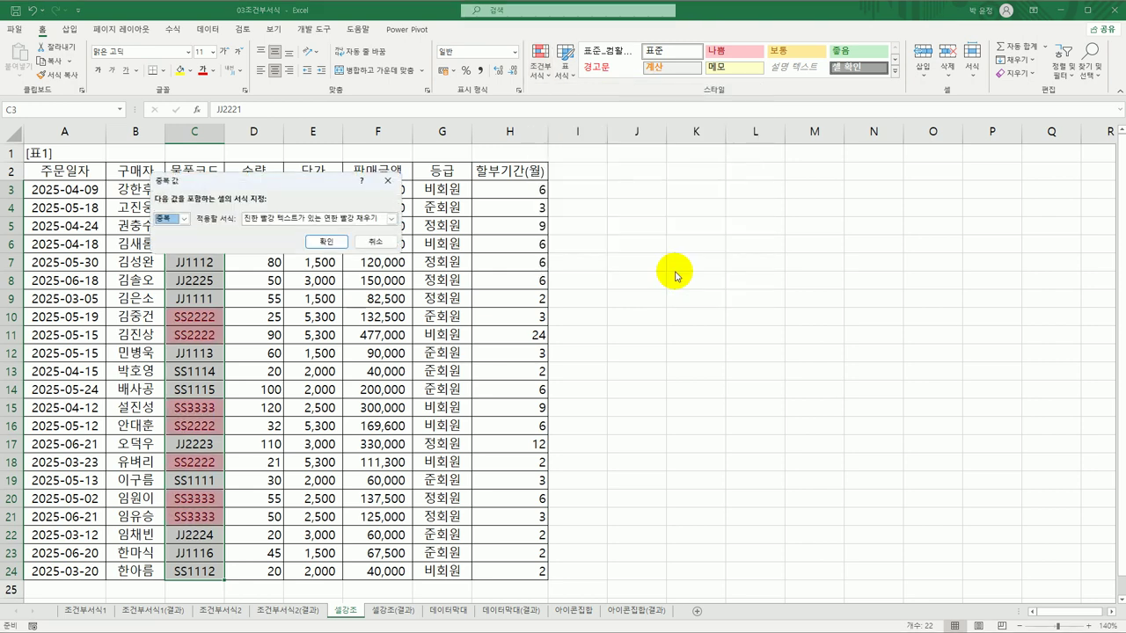
Format the duplicate product codes with green fill and dark green text (진한 녹색 텍스트가 있는 녹색 채우기) and apply the rule
left_click_drag(304, 187, 466, 188)
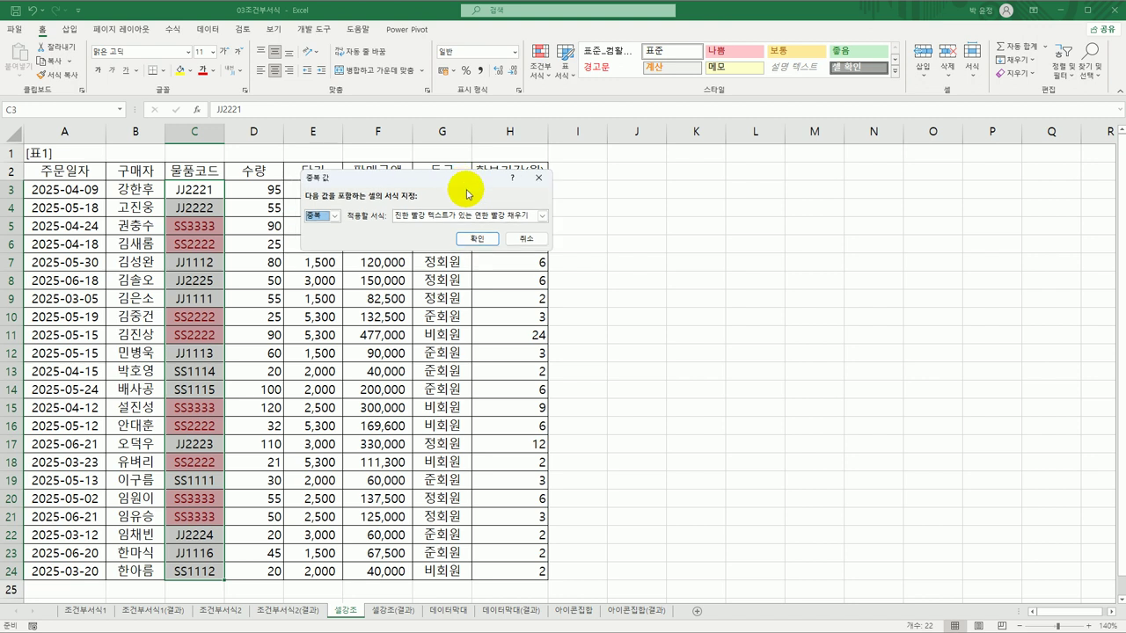
left_click(480, 216)
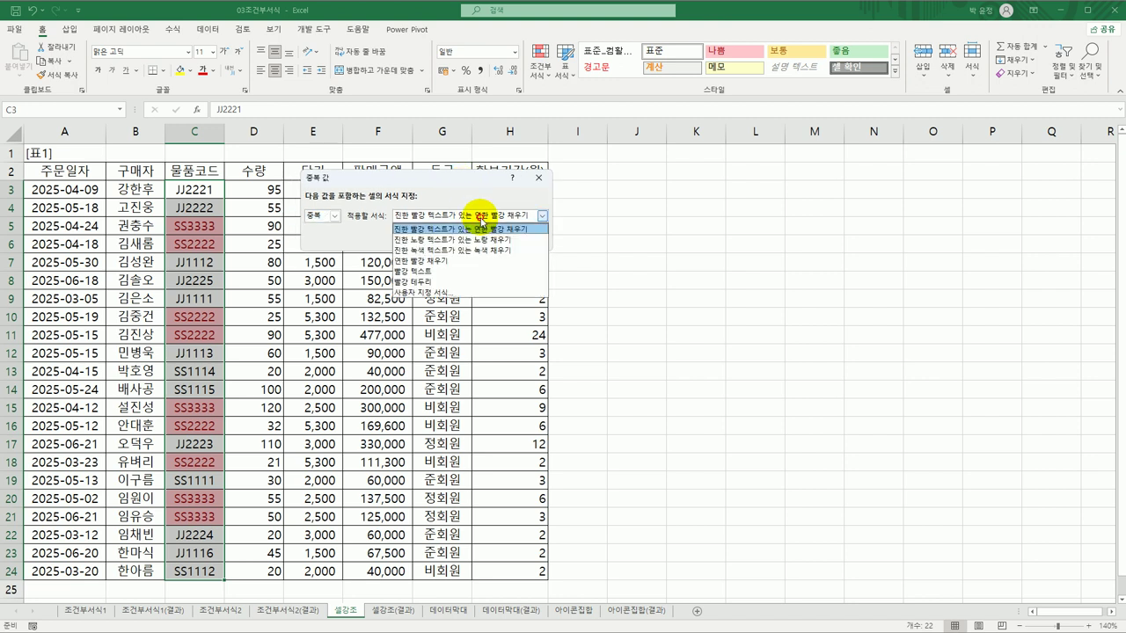
left_click(478, 250)
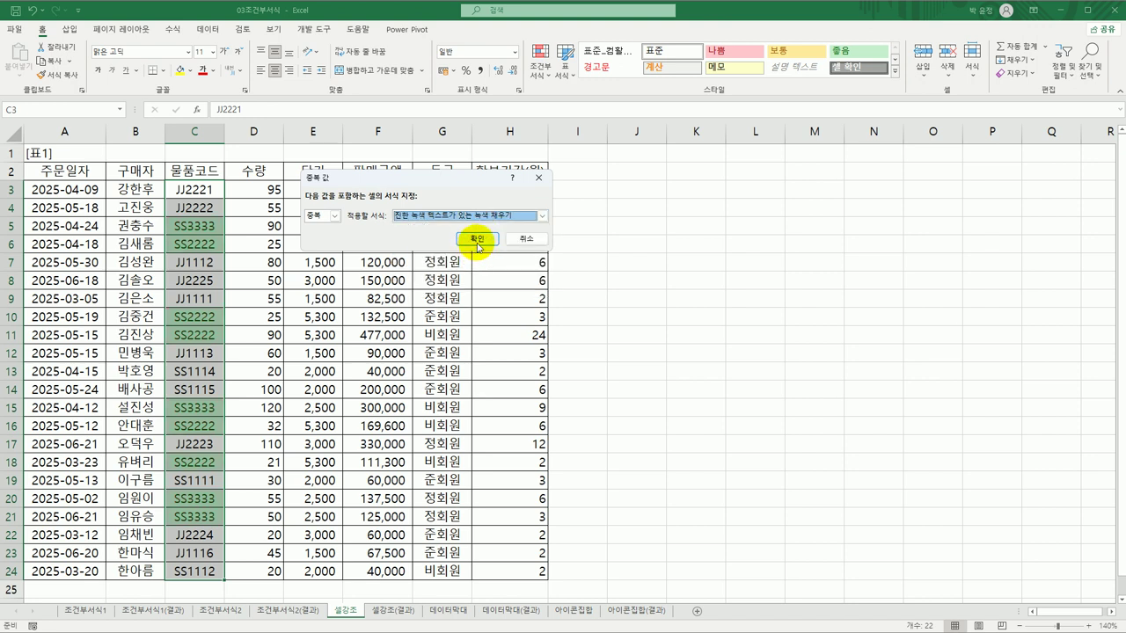
left_click(477, 239)
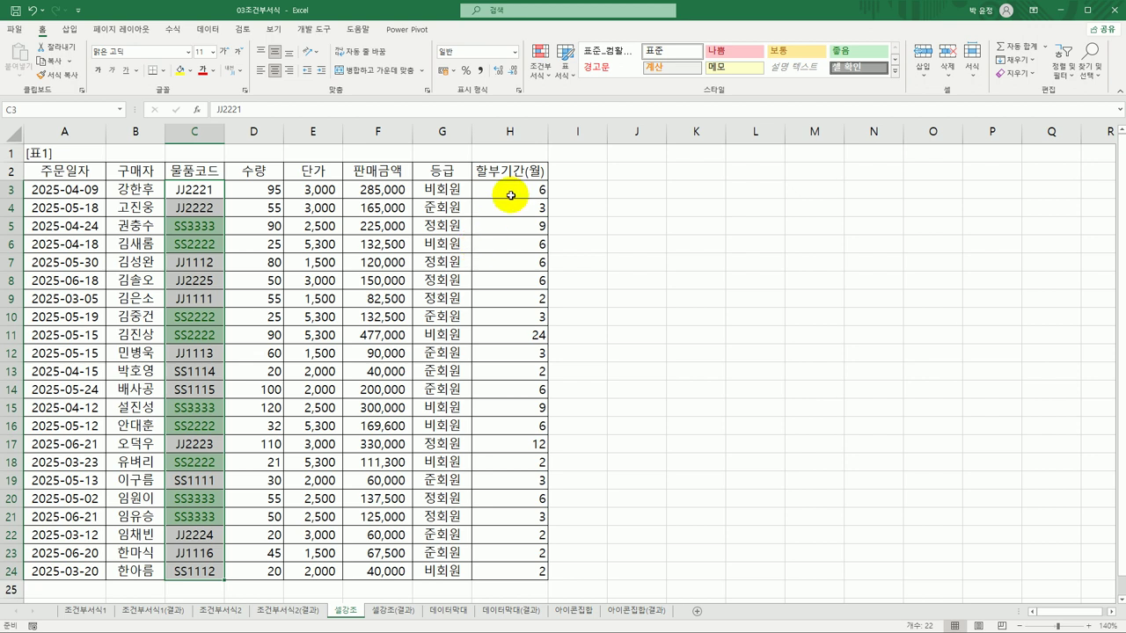
Start an above average (평균 초과) conditional formatting rule for the sales amounts in F3:F24
left_click(387, 189)
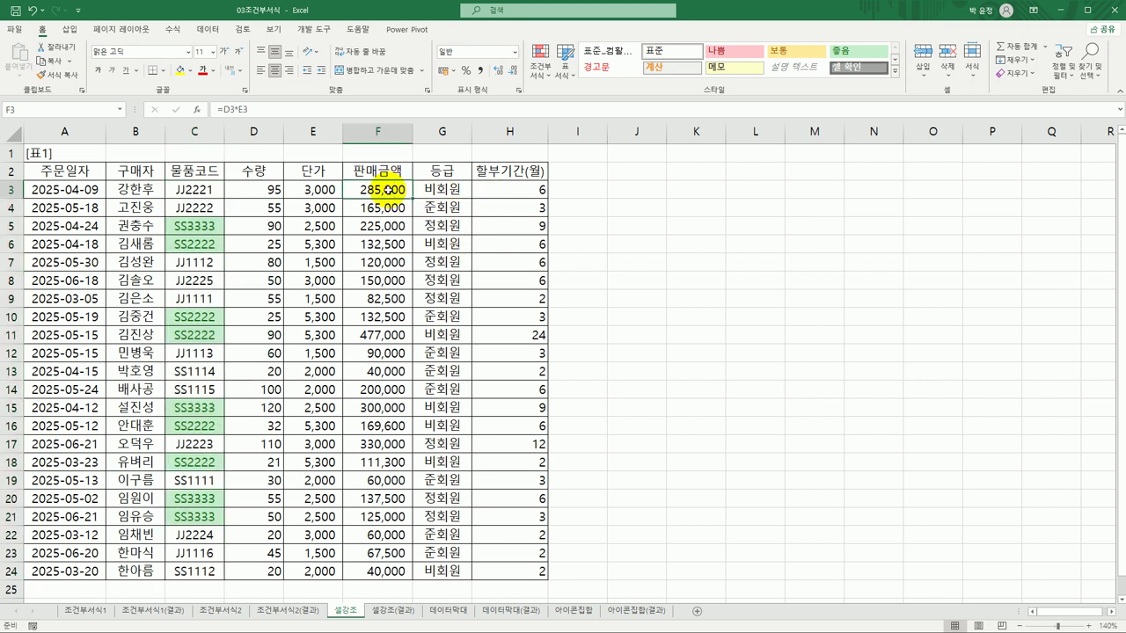
left_click_drag(388, 189, 381, 562)
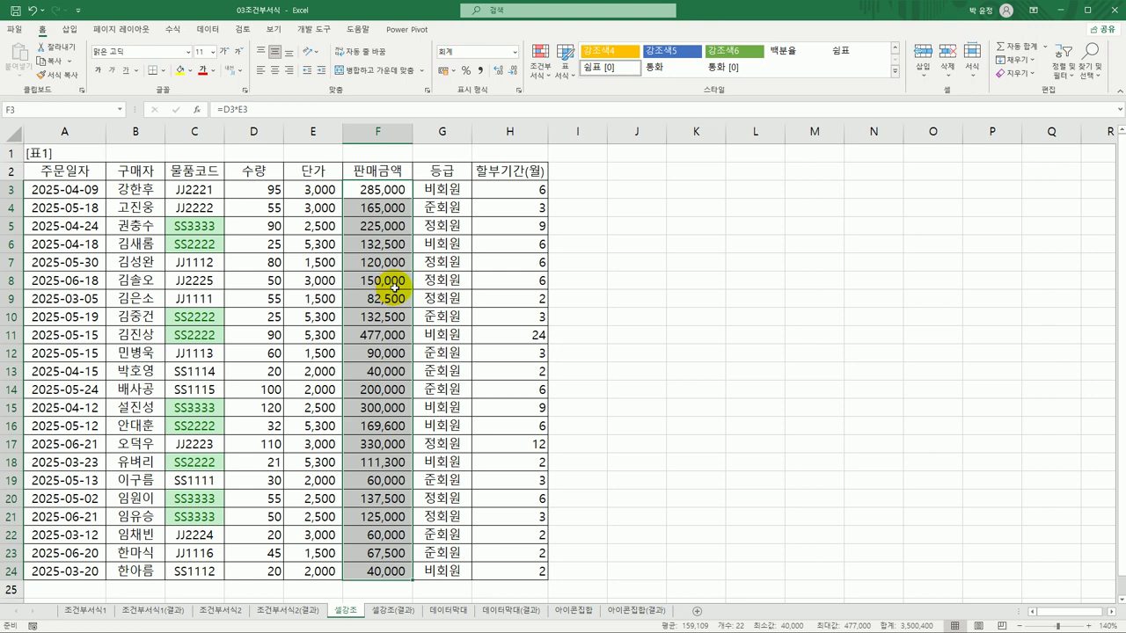
left_click(538, 68)
mouse_move(571, 134)
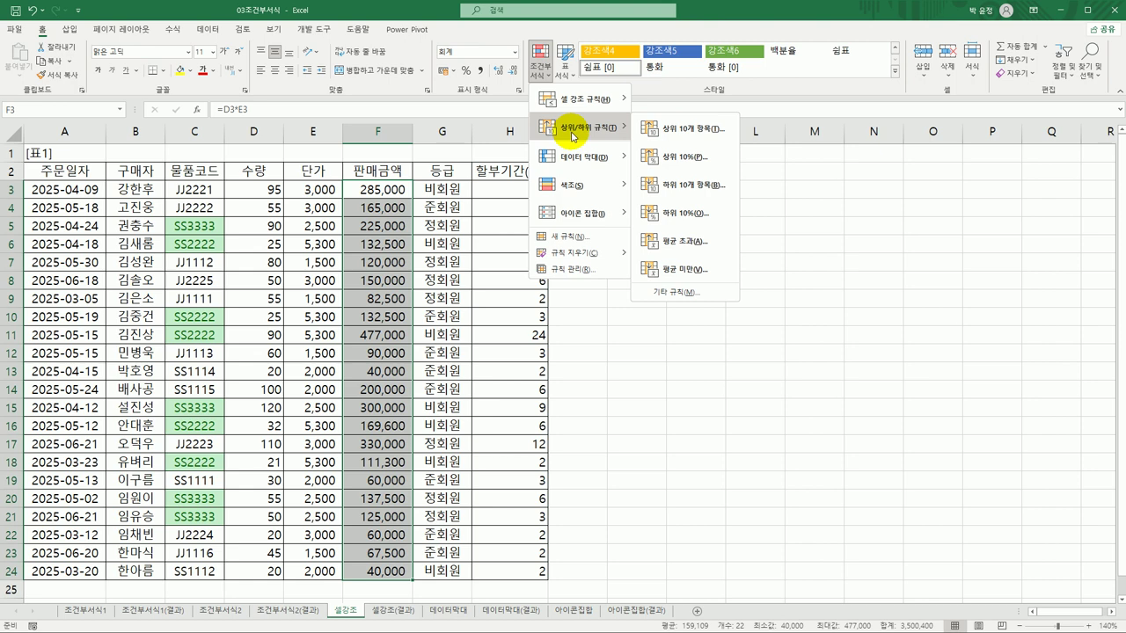
left_click(691, 246)
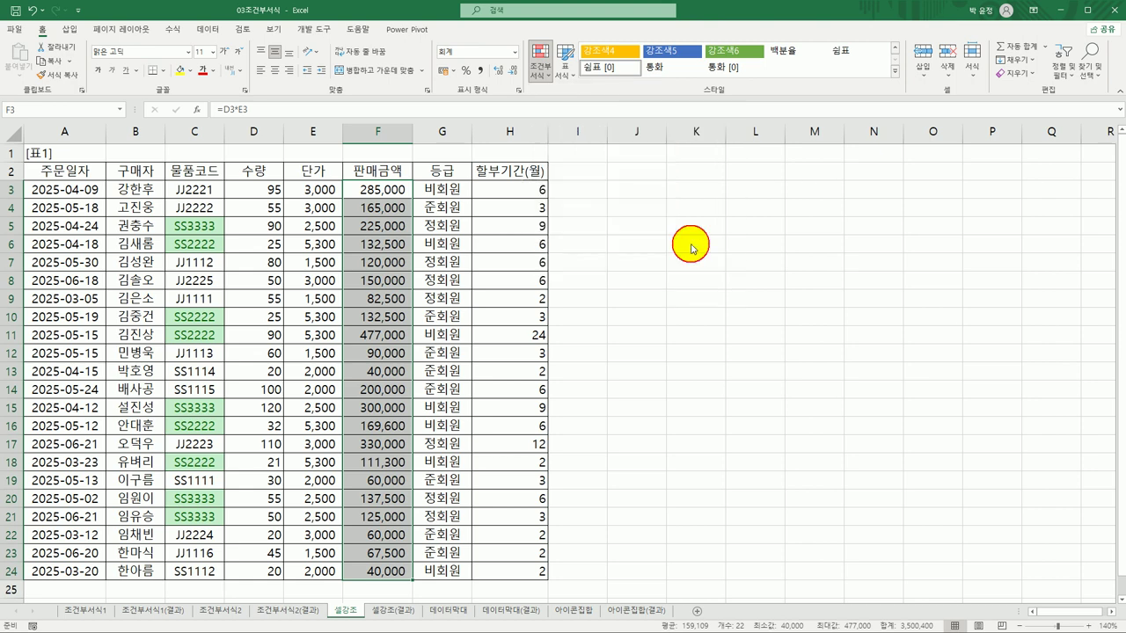
Format the above-average sales amounts with light red fill (연한 빨강 채우기) and apply the rule
left_click_drag(421, 180, 568, 213)
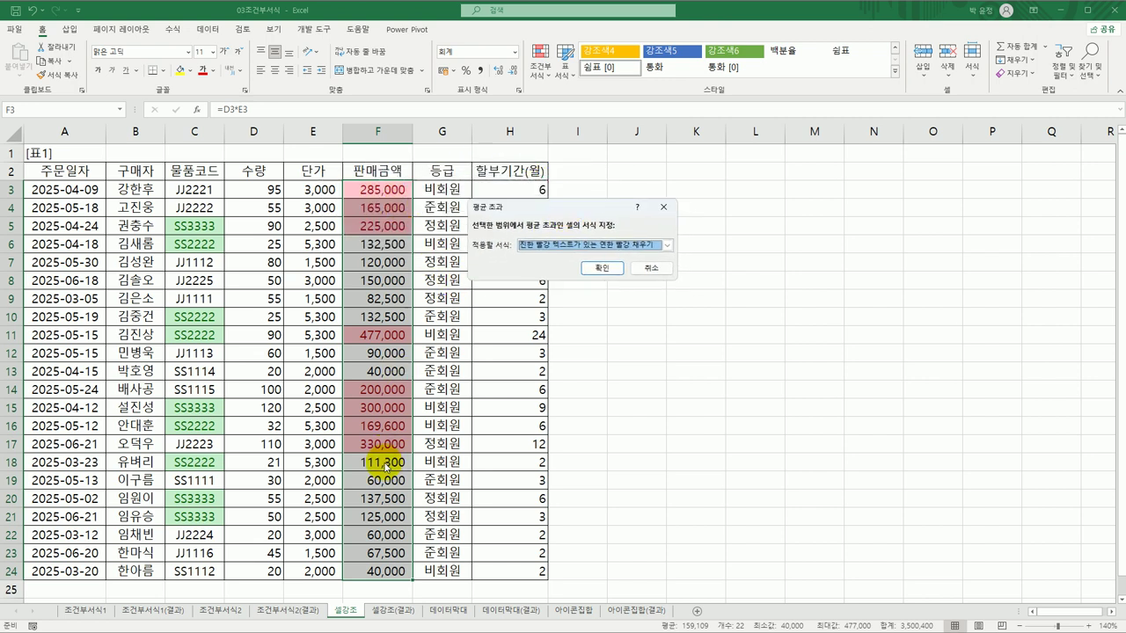
left_click(571, 246)
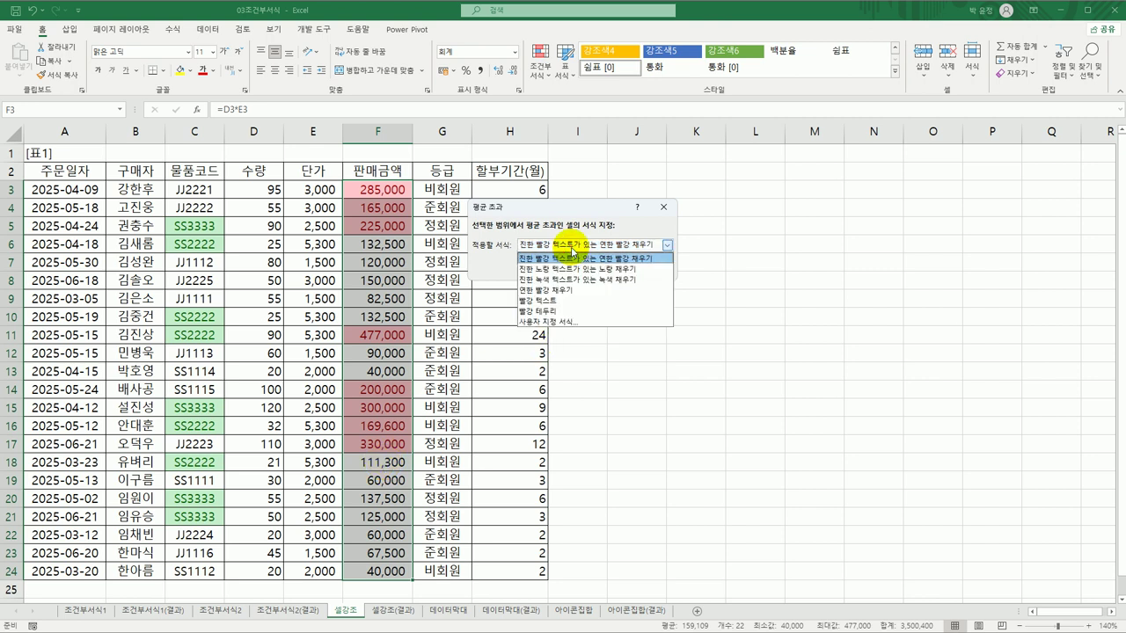
left_click(568, 290)
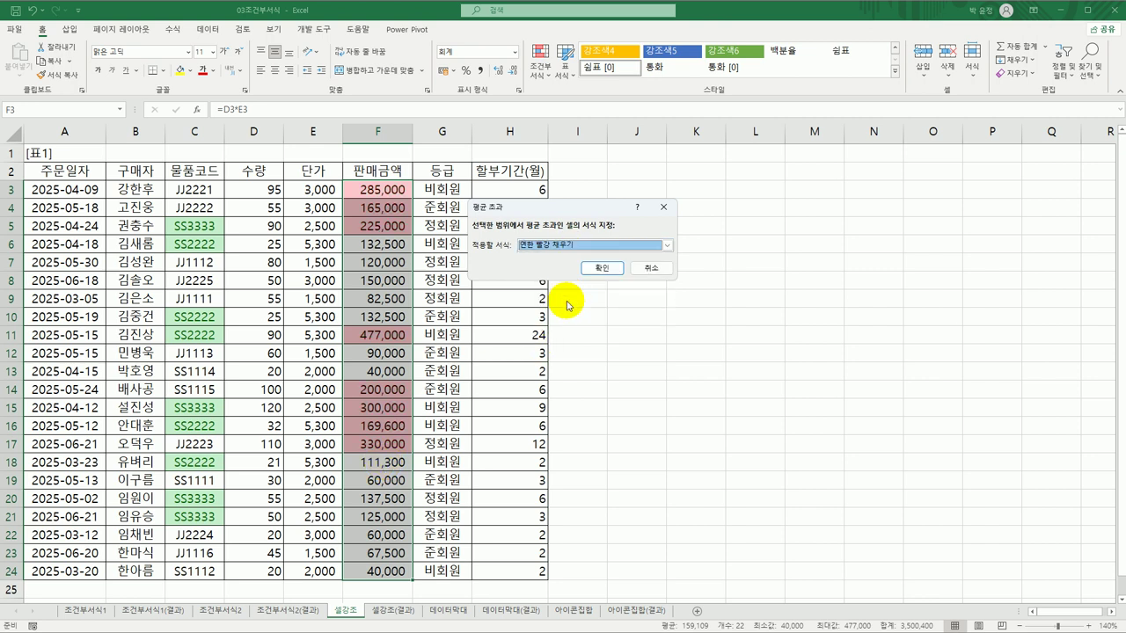
left_click(601, 267)
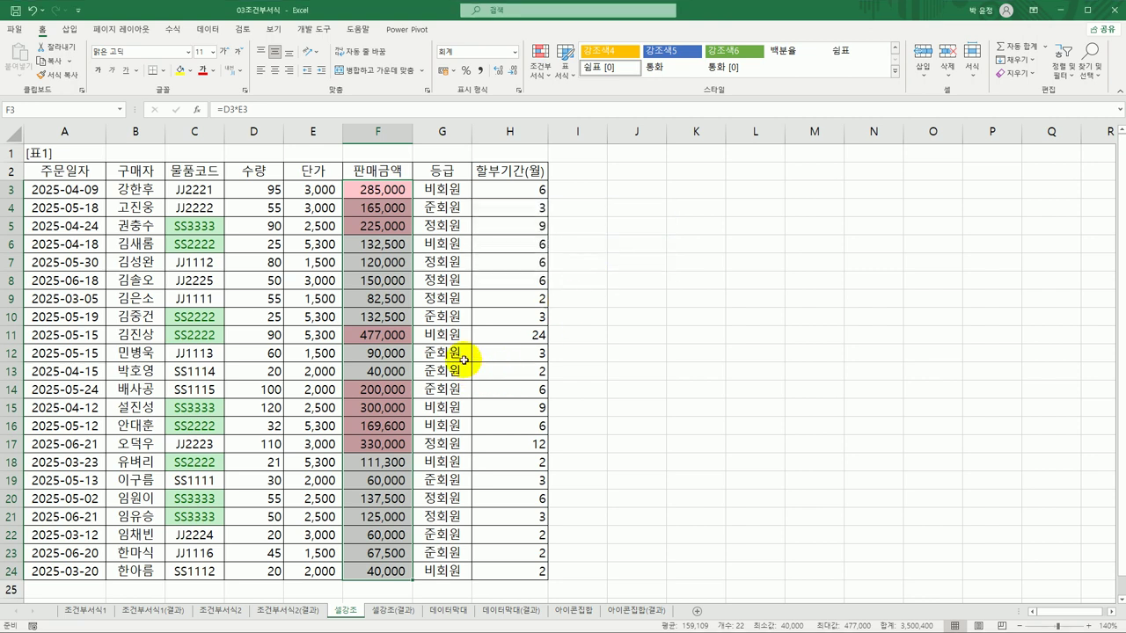
Check the highlighted sales amounts and compare the 셀강조 sheet with the 셀강조(결과) sheet
left_click(368, 227)
left_click(373, 332)
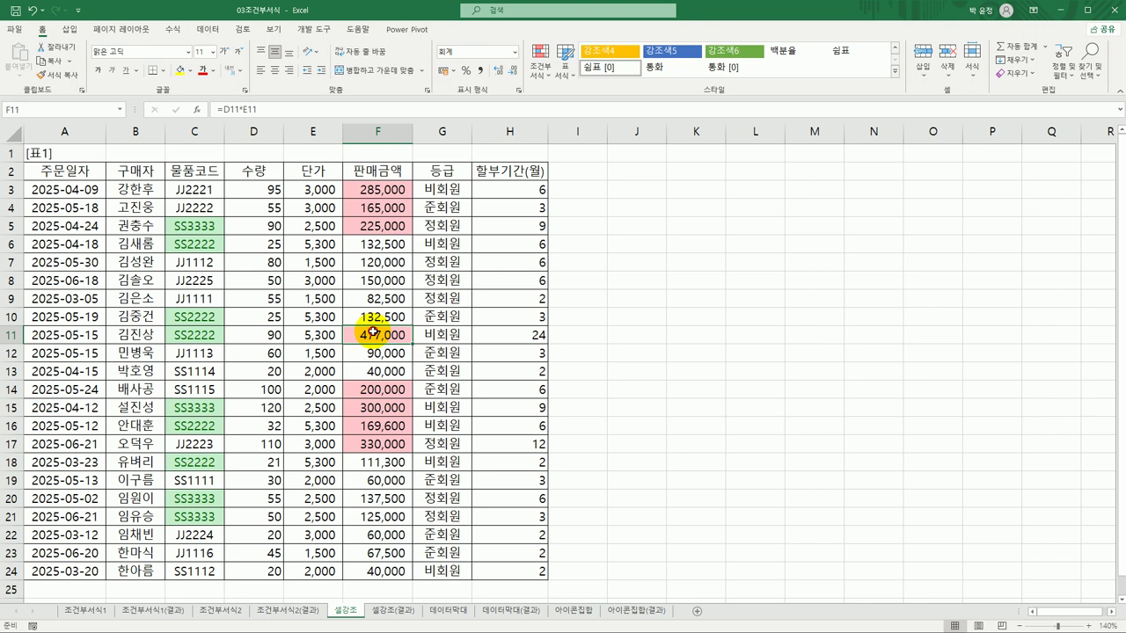
left_click(377, 389)
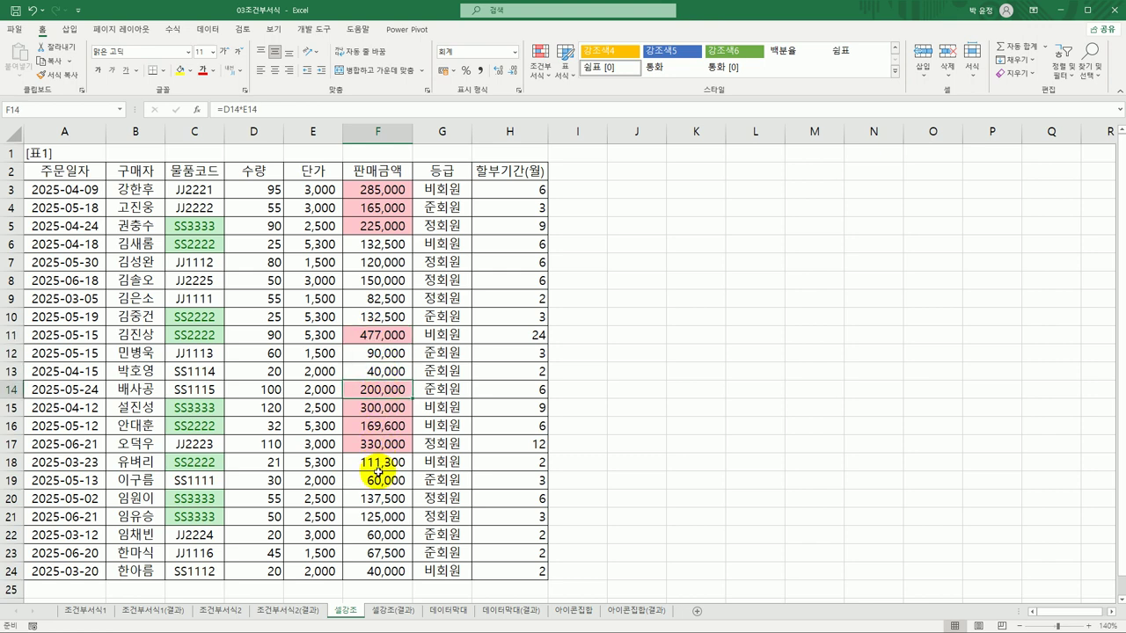
left_click(390, 610)
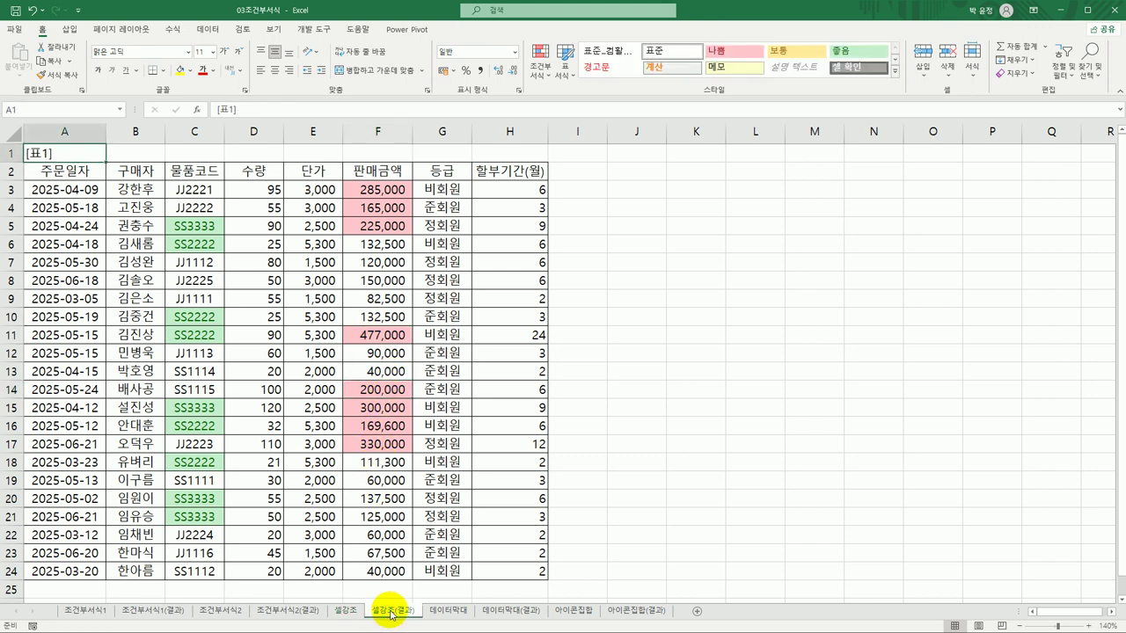
left_click(351, 611)
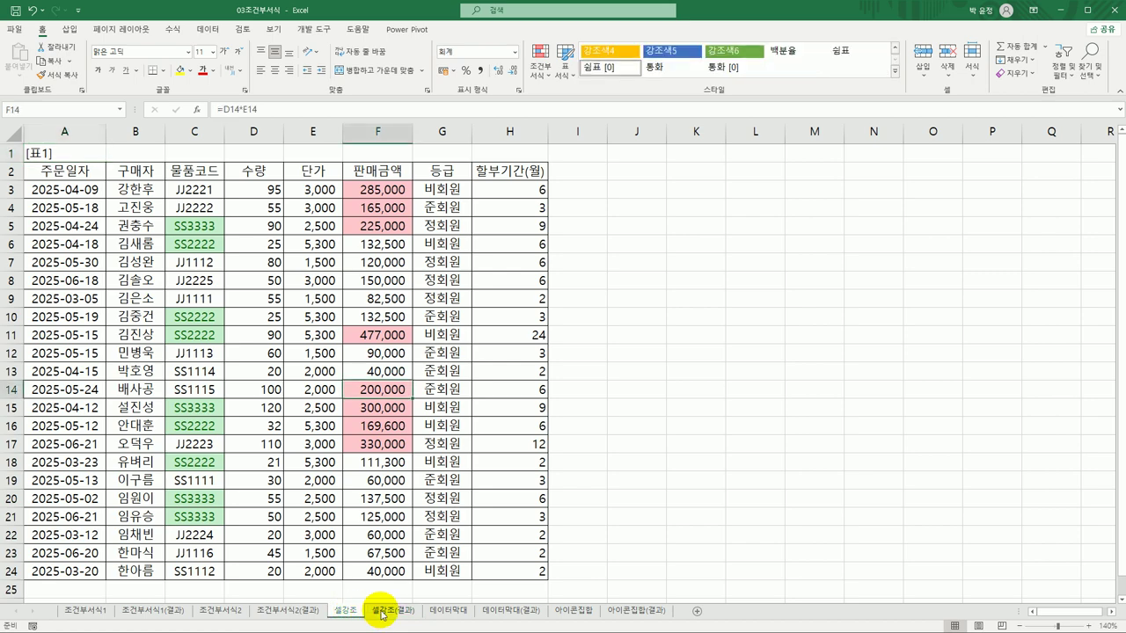
left_click(382, 610)
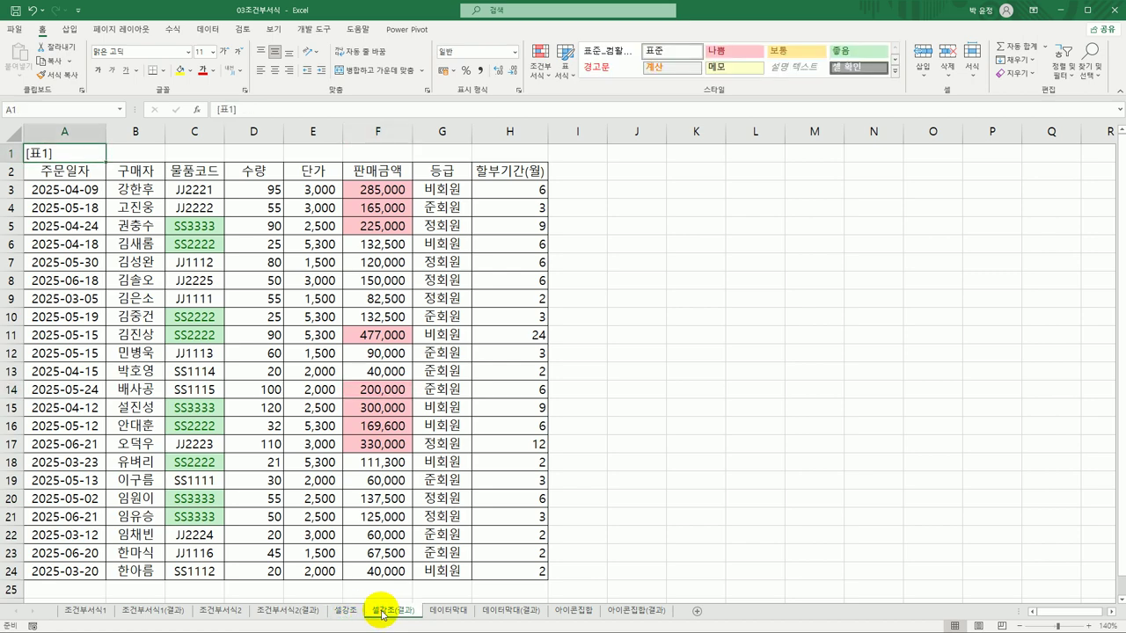
On the 데이터막대 sheet, start a data bar (데이터 막대) formatting rule for all the 학점평균 values from G3 down
left_click(444, 610)
scroll(405, 476, "up", 1)
scroll(404, 476, "up", 1)
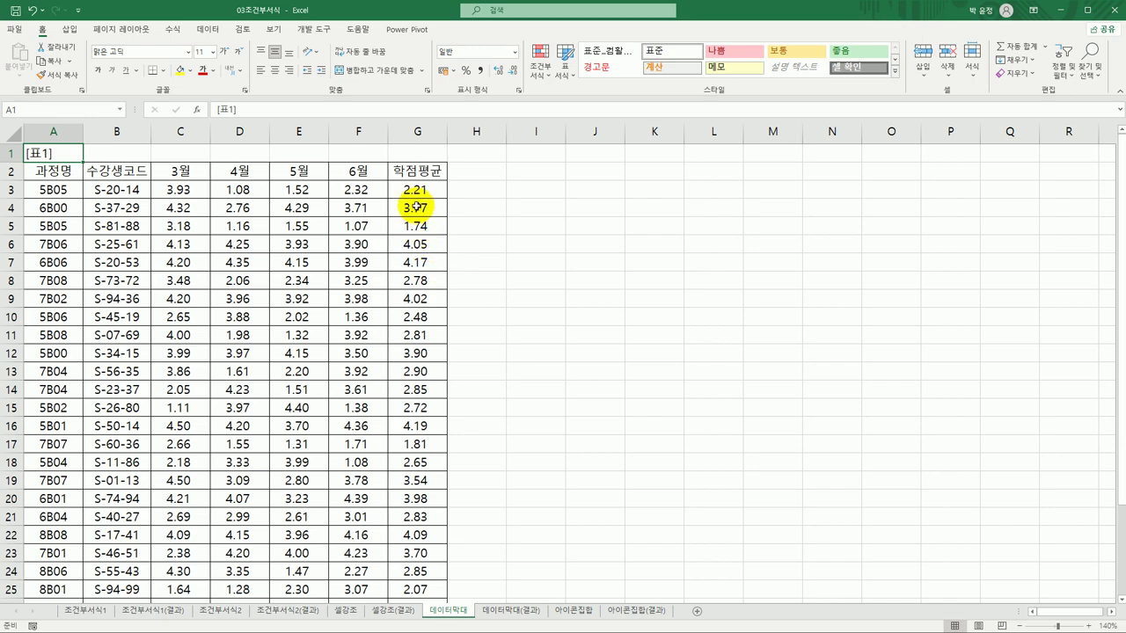
left_click_drag(418, 185, 427, 574)
scroll(454, 432, "up", 3)
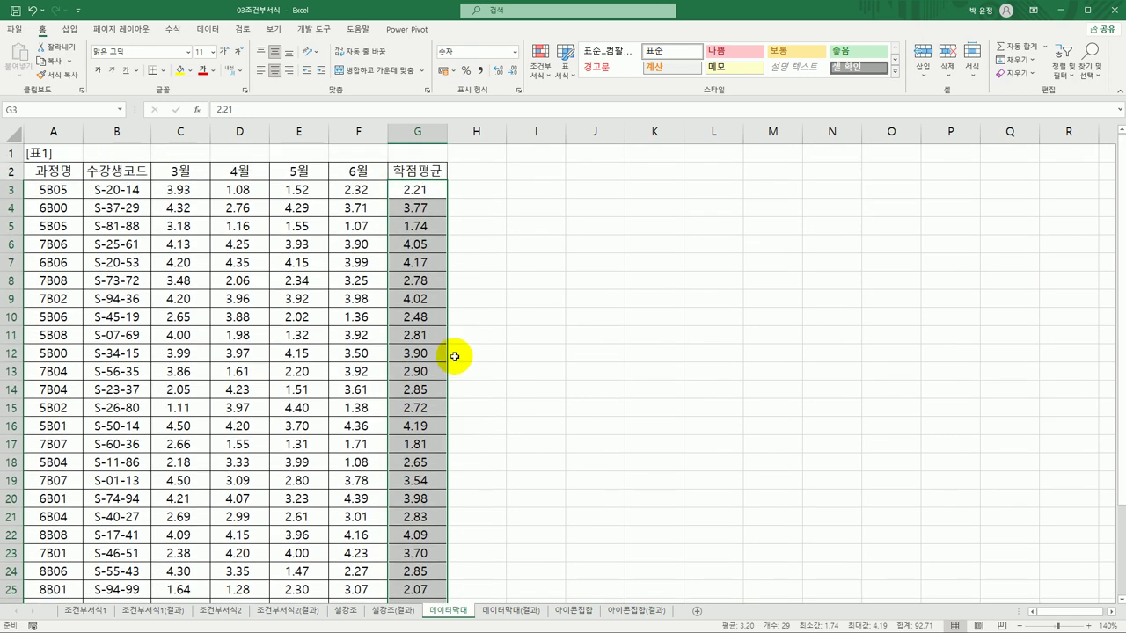
left_click(535, 68)
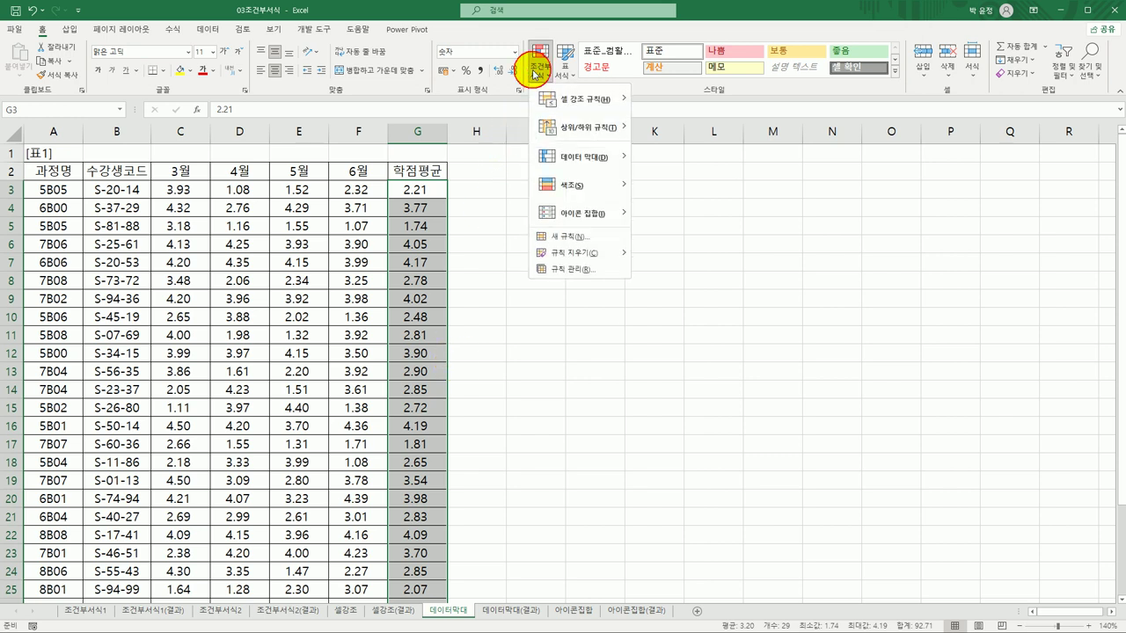
left_click(564, 241)
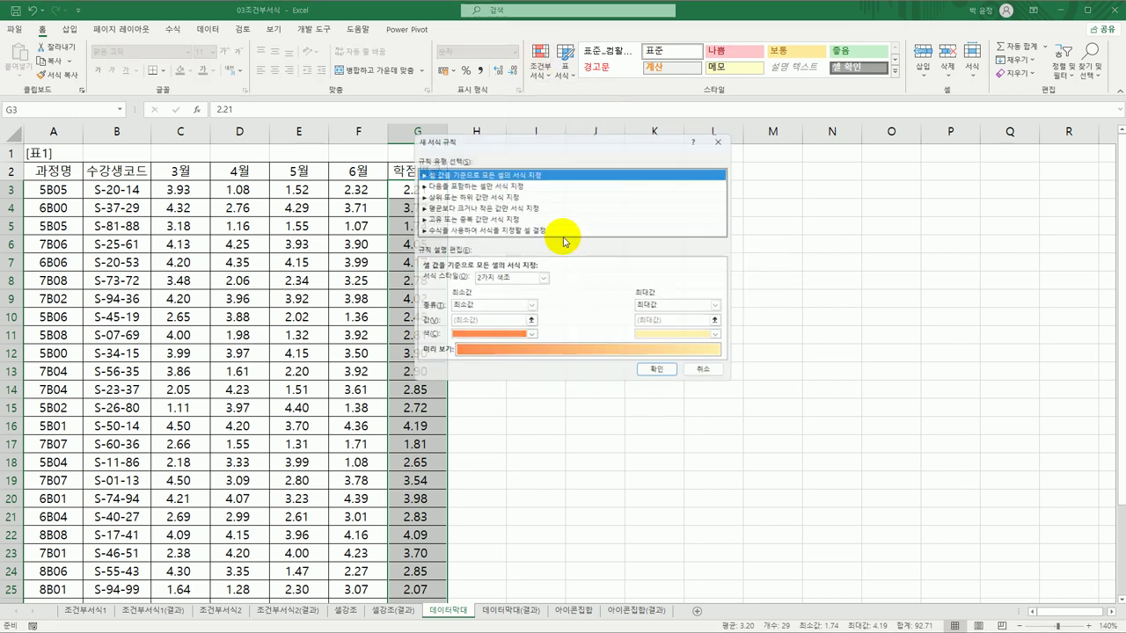
left_click_drag(510, 146, 486, 152)
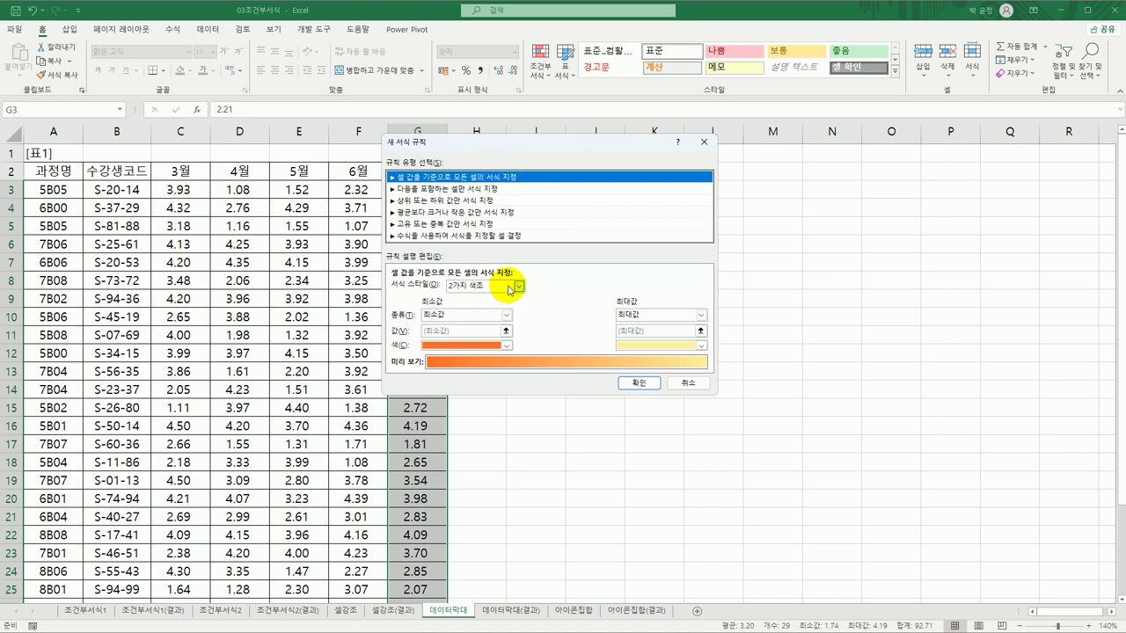
left_click(510, 290)
left_click(497, 319)
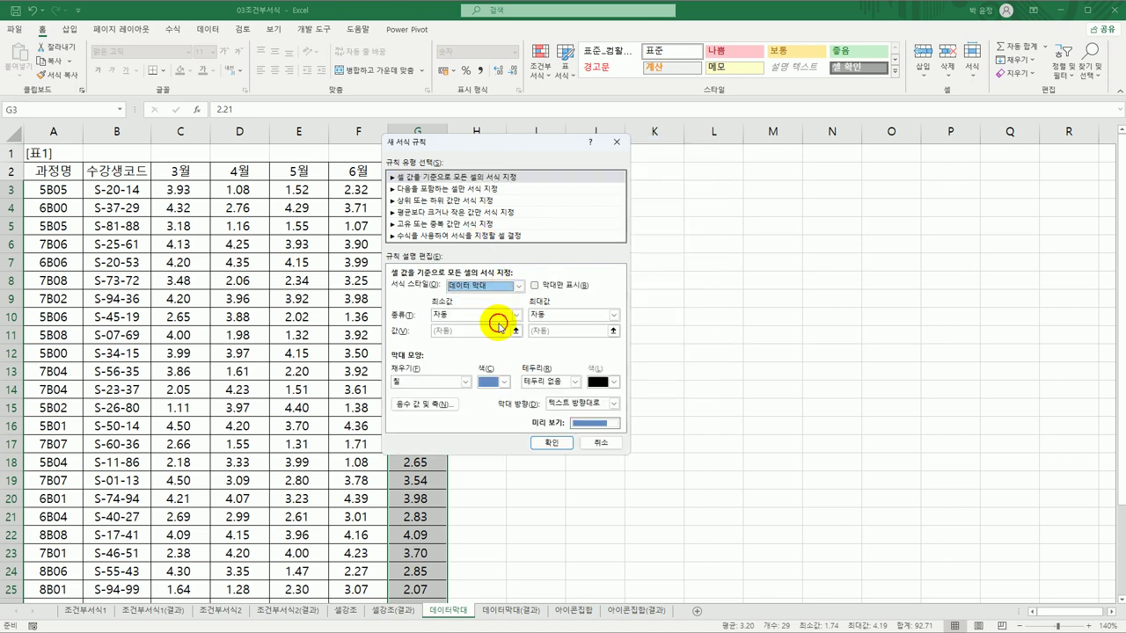
Set the data bar's minimum and maximum types to percentile (백분위수), with values 10 and 90
left_click_drag(489, 146, 224, 142)
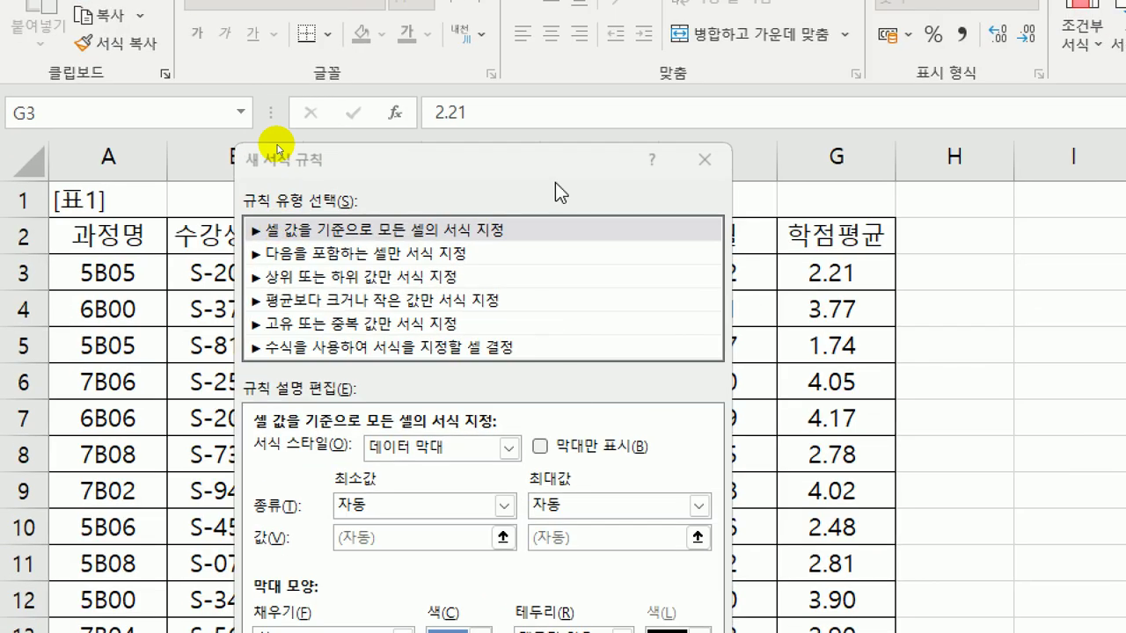
left_click_drag(269, 131, 260, 92)
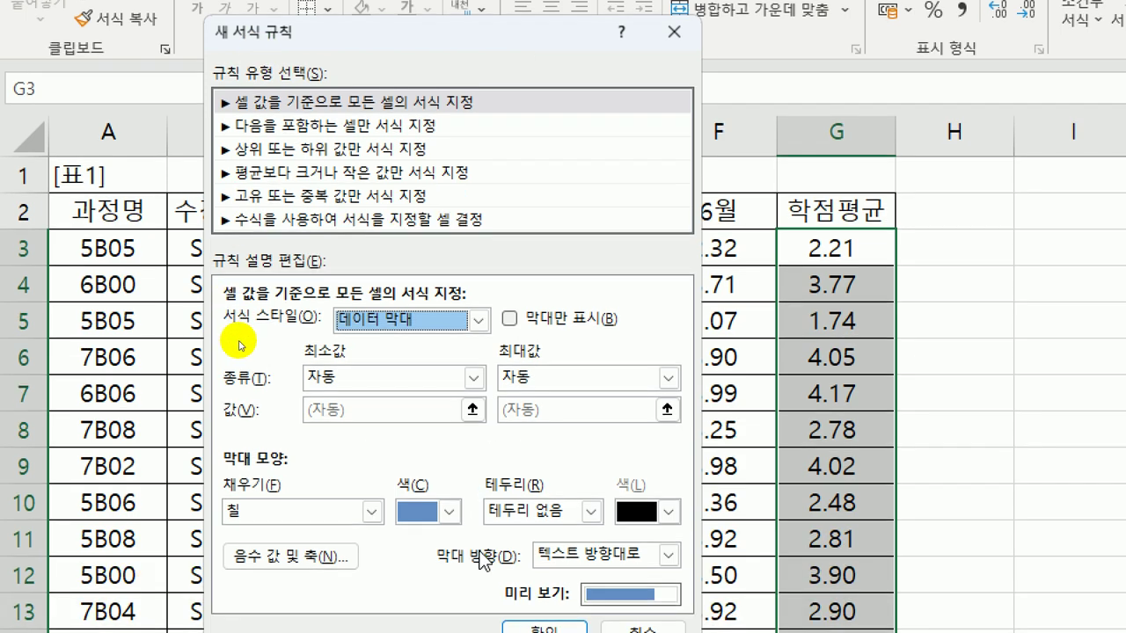
left_click(473, 380)
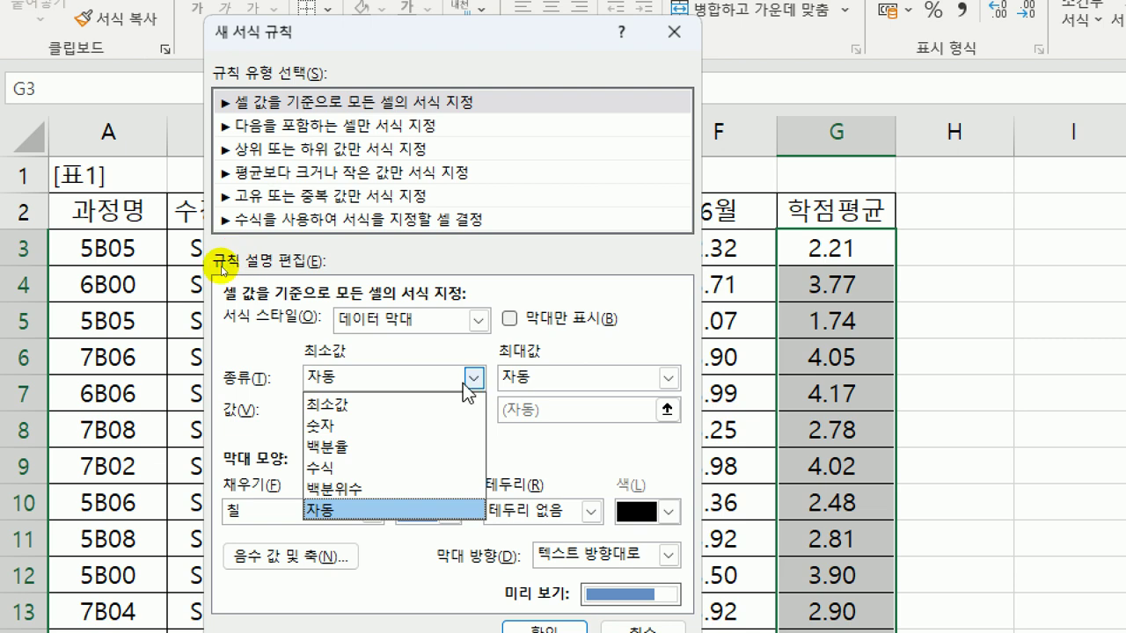
left_click(415, 484)
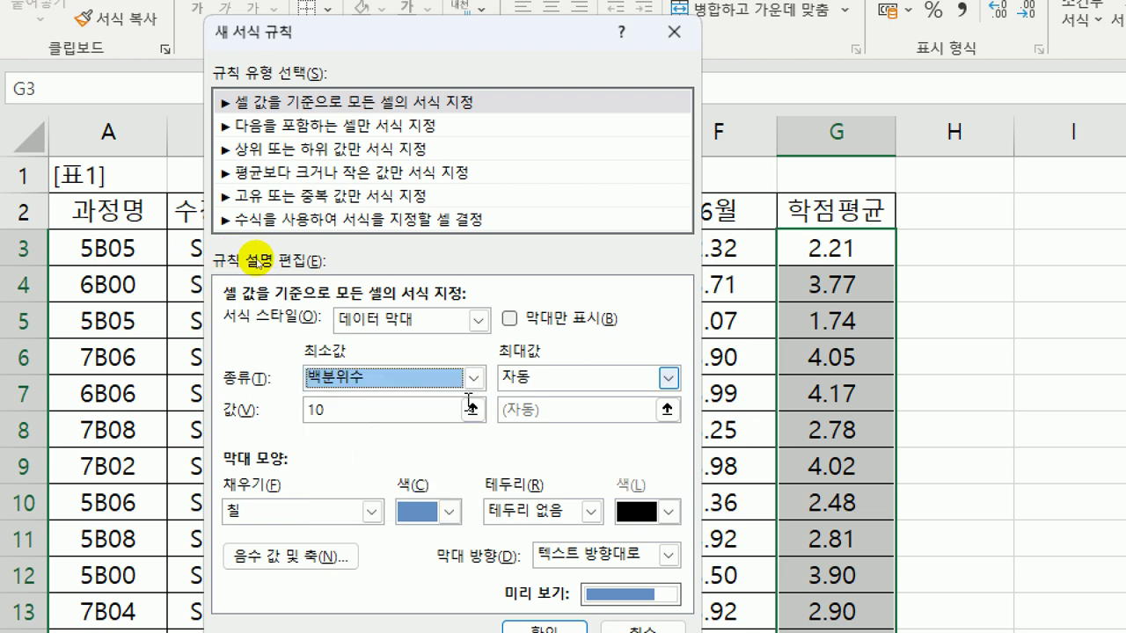
left_click(571, 379)
left_click(557, 497)
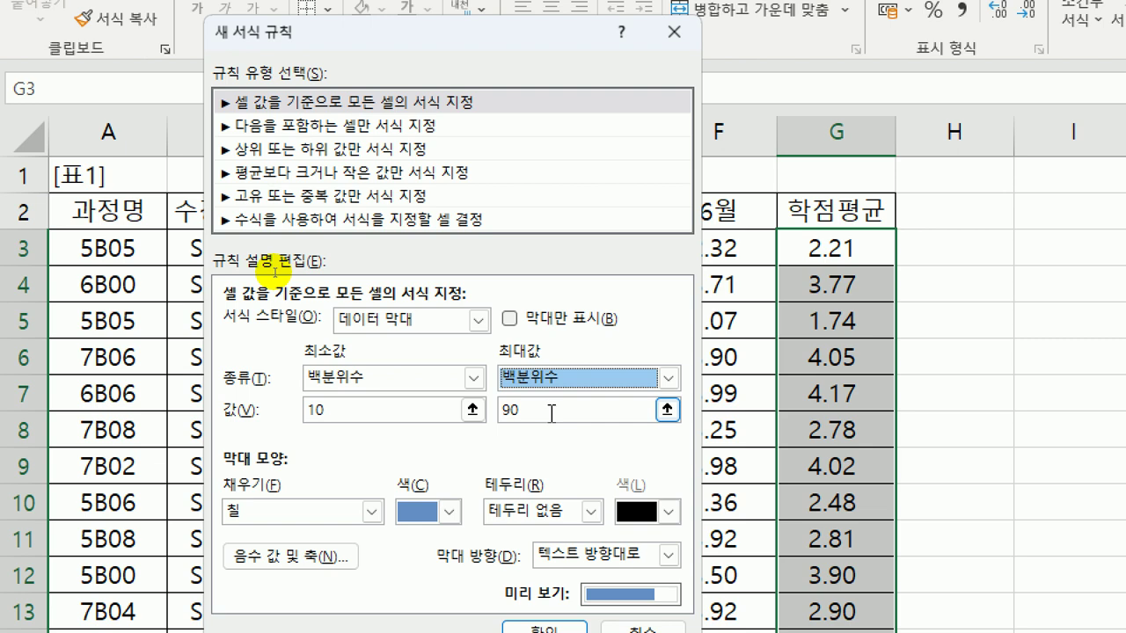
Give the data bars a gradient fill (그라데이션 채우기) in standard yellow and apply the rule
left_click(373, 512)
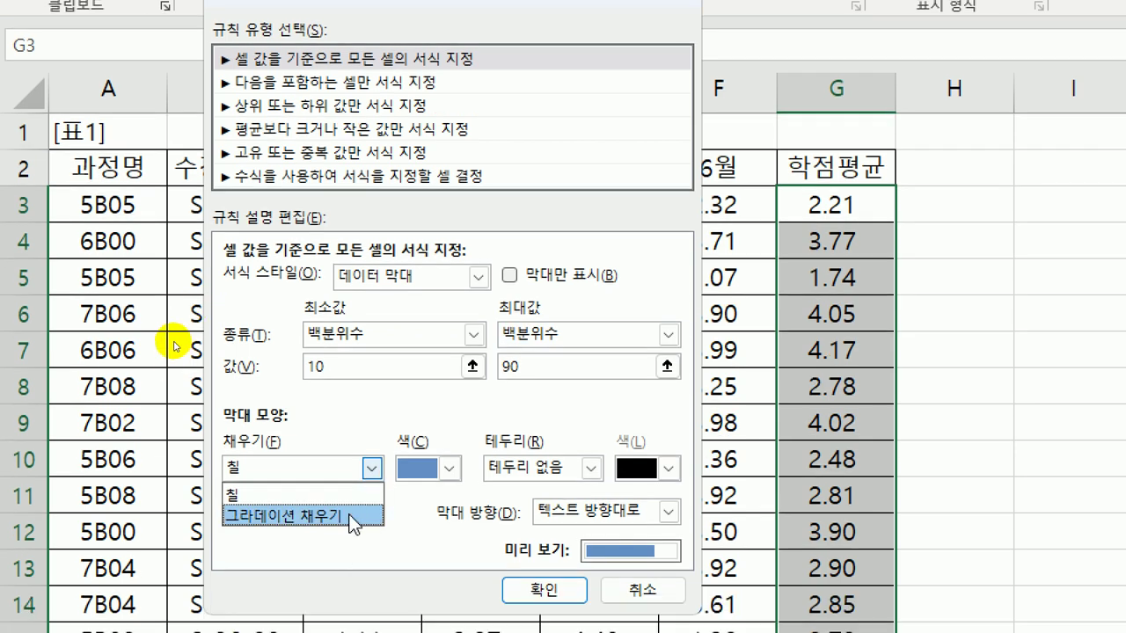
left_click(351, 517)
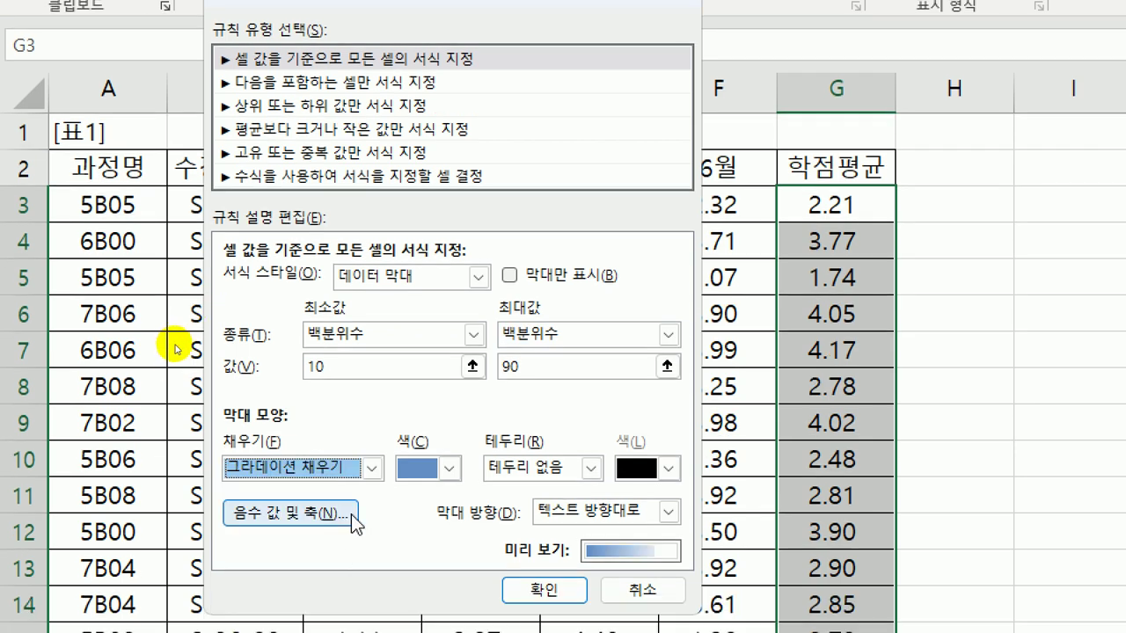
left_click(449, 468)
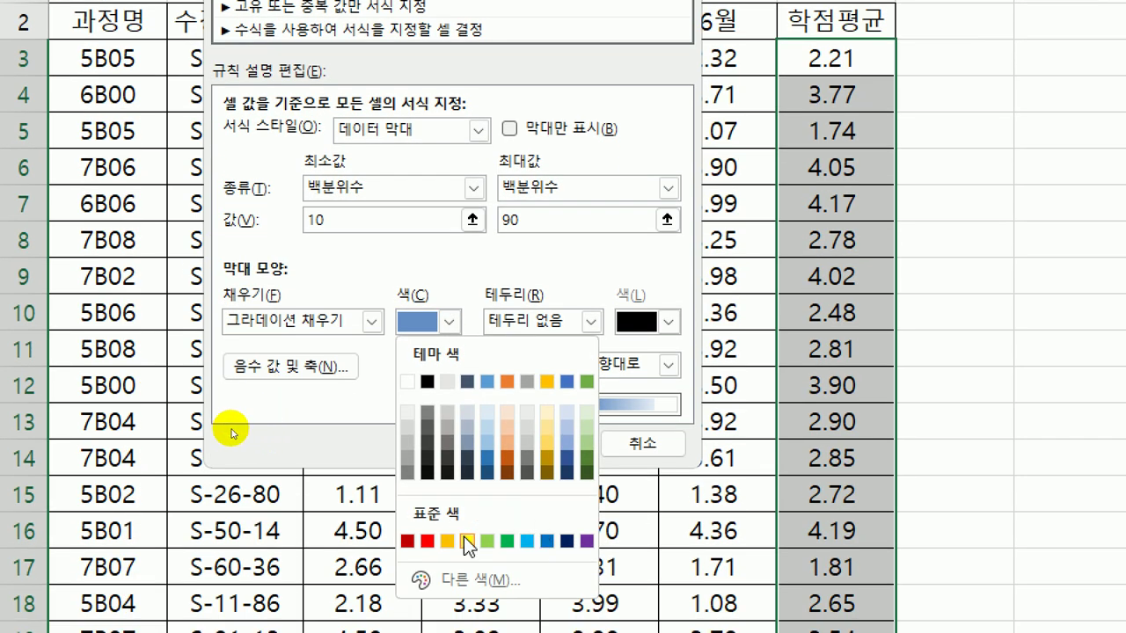
left_click(463, 536)
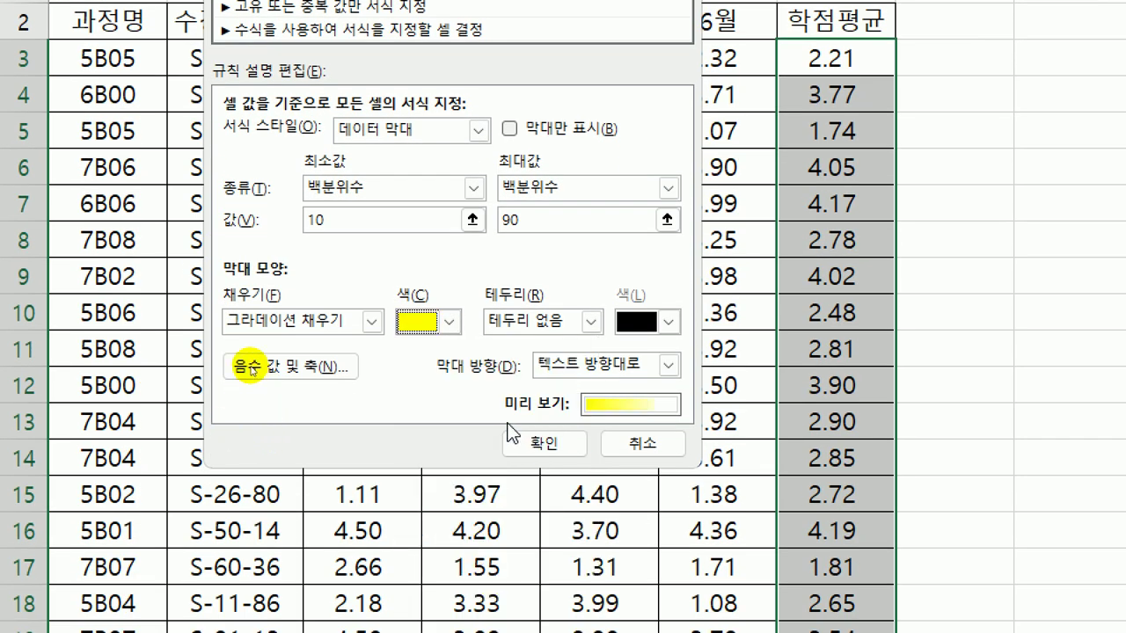
left_click(570, 445)
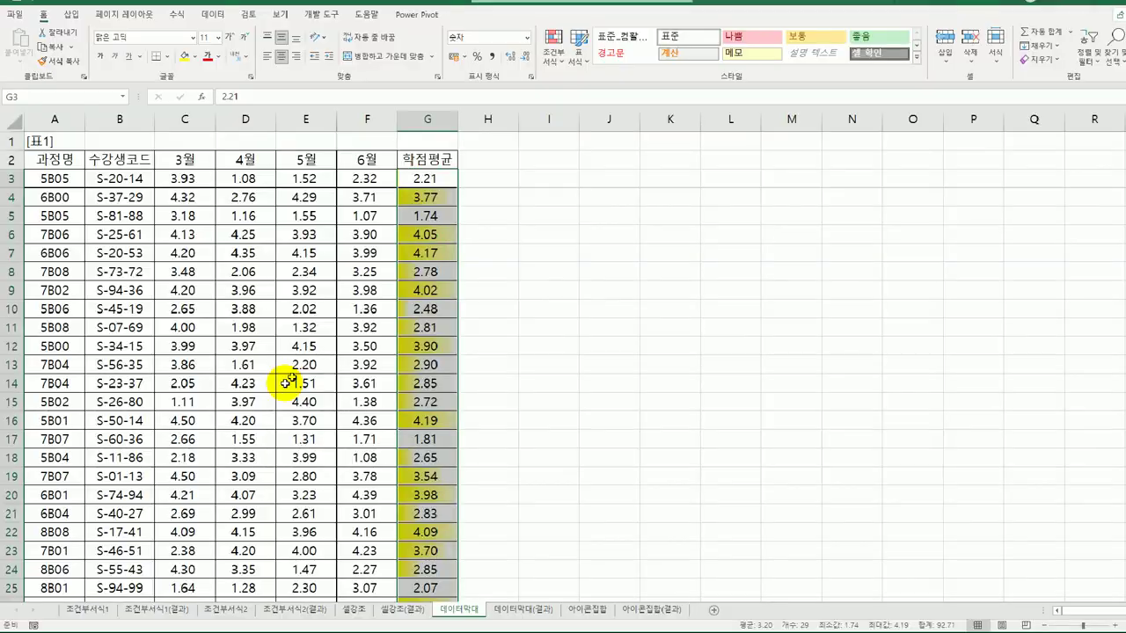
Check the data bars in the 학점평균 column and compare the 데이터막대 sheet with the 데이터막대(결과) sheet
key("ctrl+q")
left_click(431, 190)
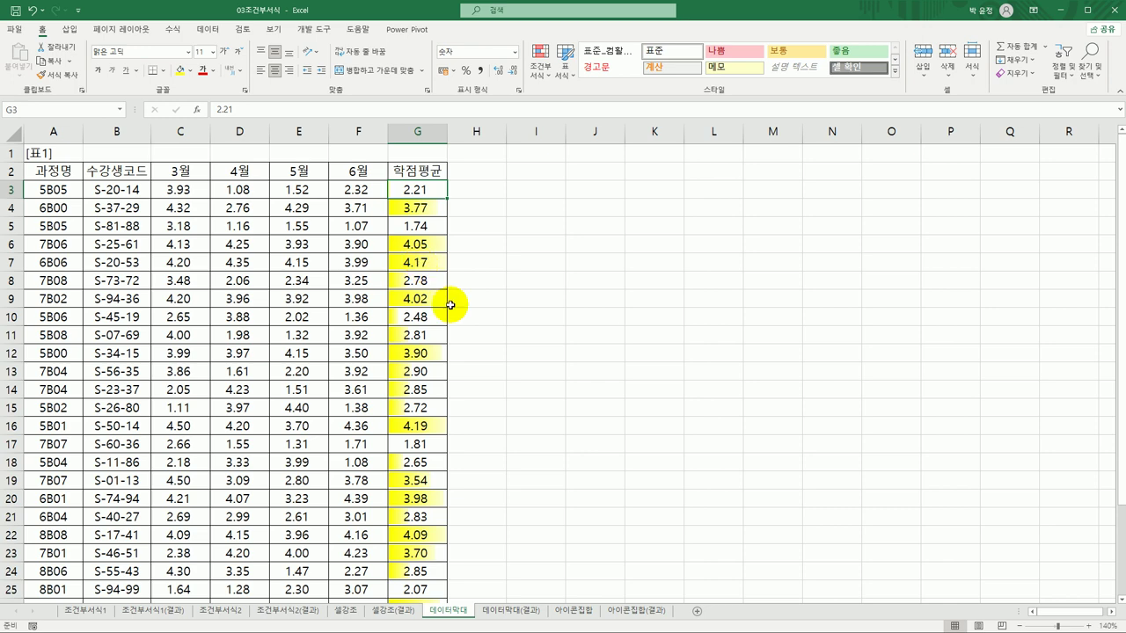
left_click(507, 611)
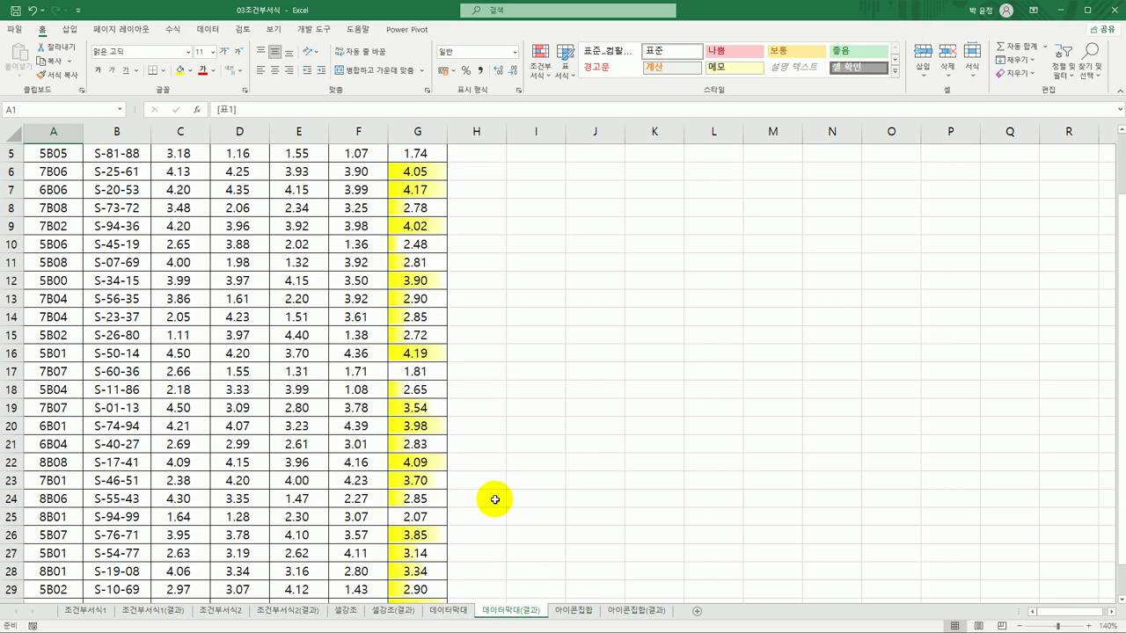
scroll(497, 500, "up", 2)
left_click(449, 609)
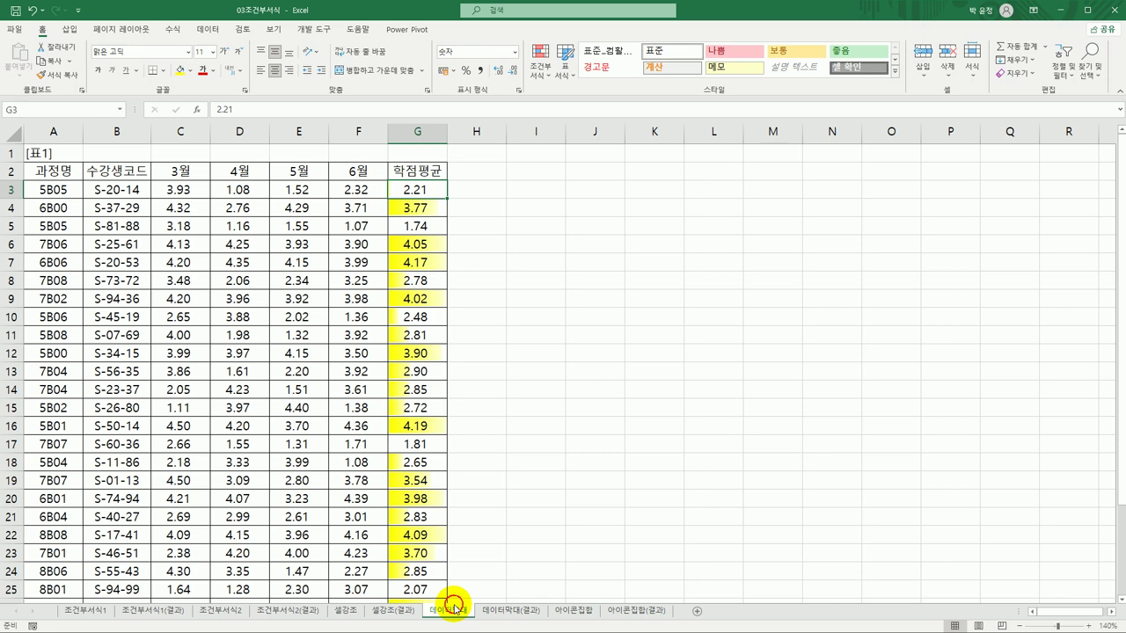
left_click(507, 608)
On the 아이콘집합 sheet, start an icon set (아이콘 집합) rule with the three-star style for the averages in D3:D20
left_click(572, 611)
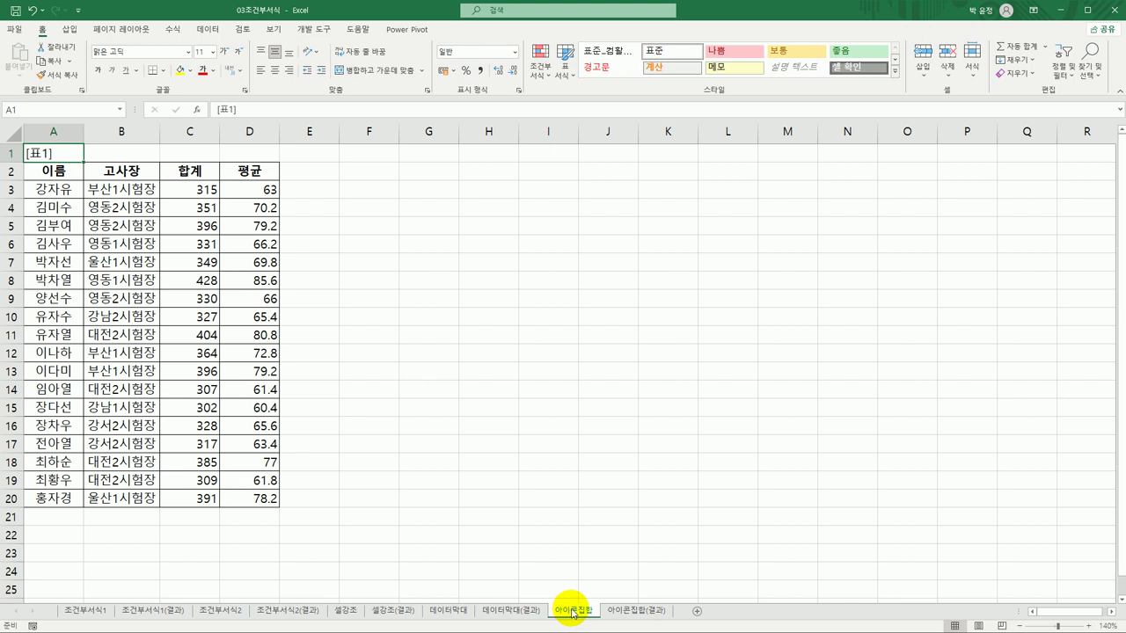
left_click_drag(256, 192, 262, 495)
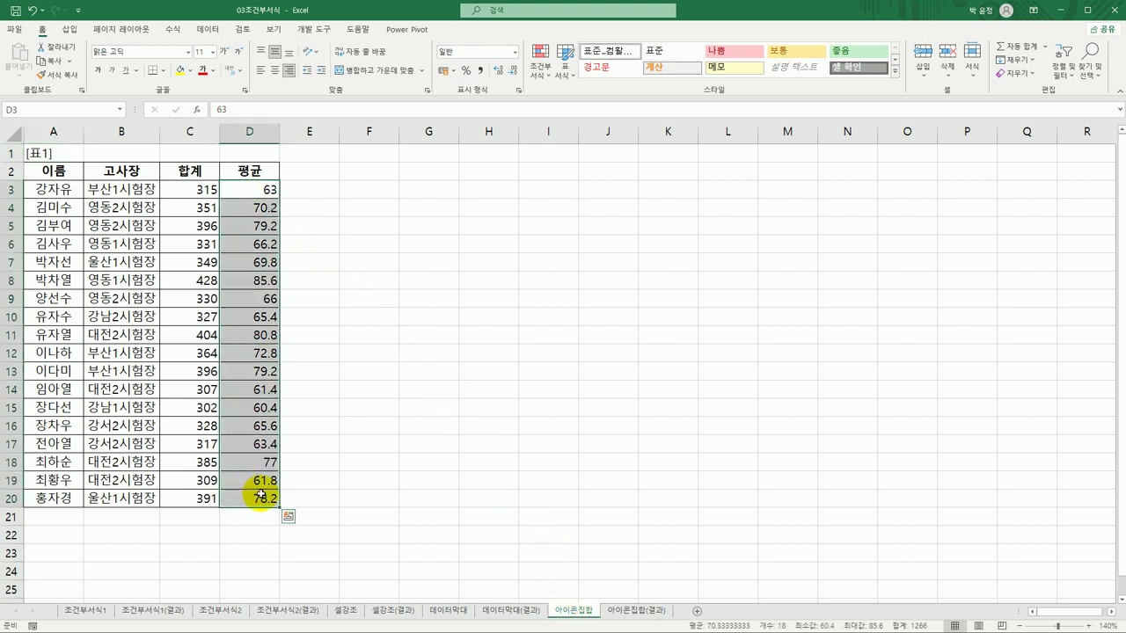
left_click(538, 68)
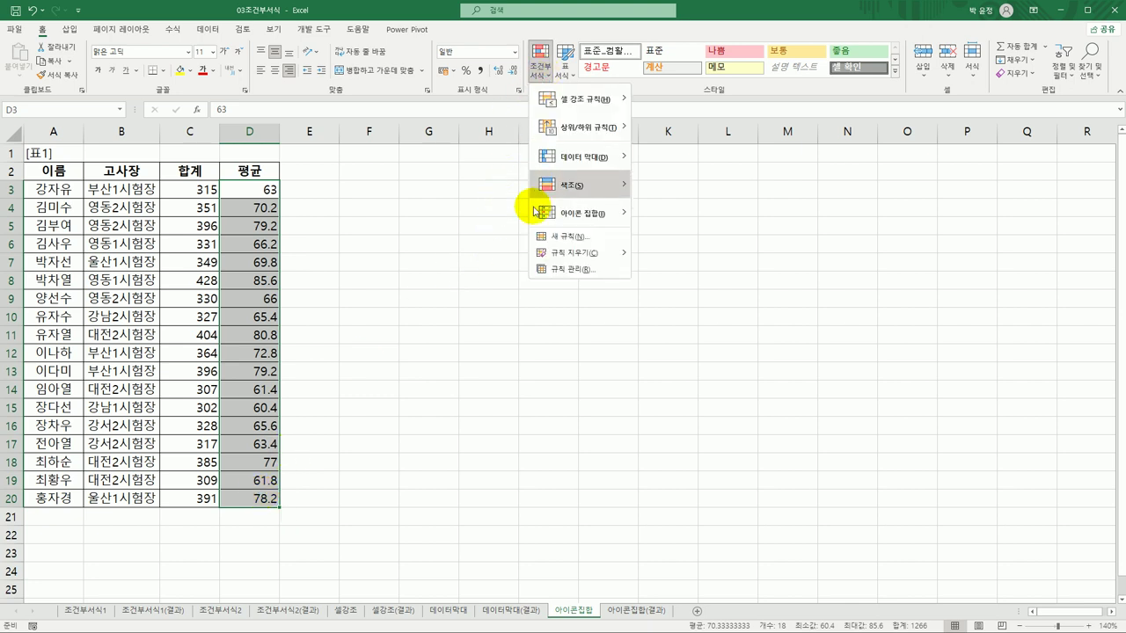
left_click(536, 236)
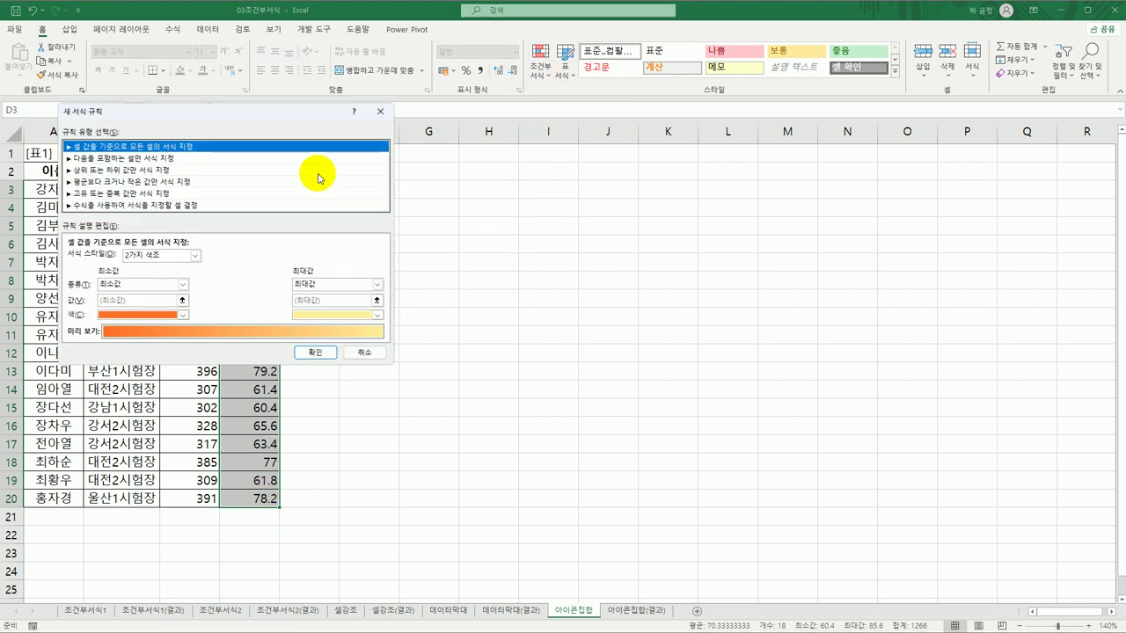
left_click_drag(283, 124, 558, 131)
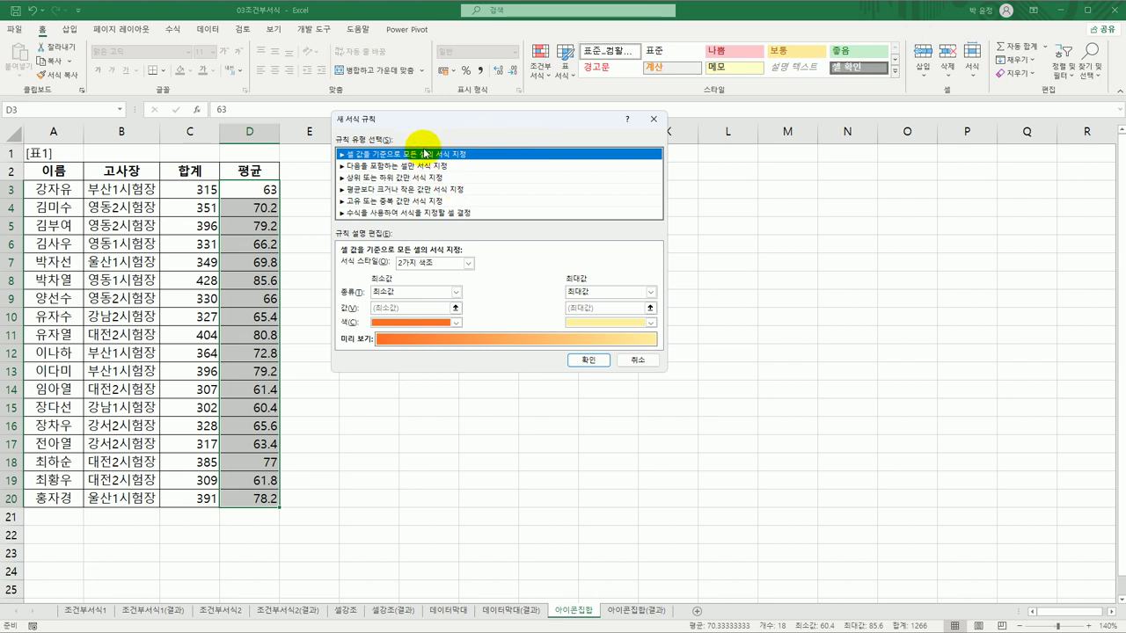
left_click(469, 263)
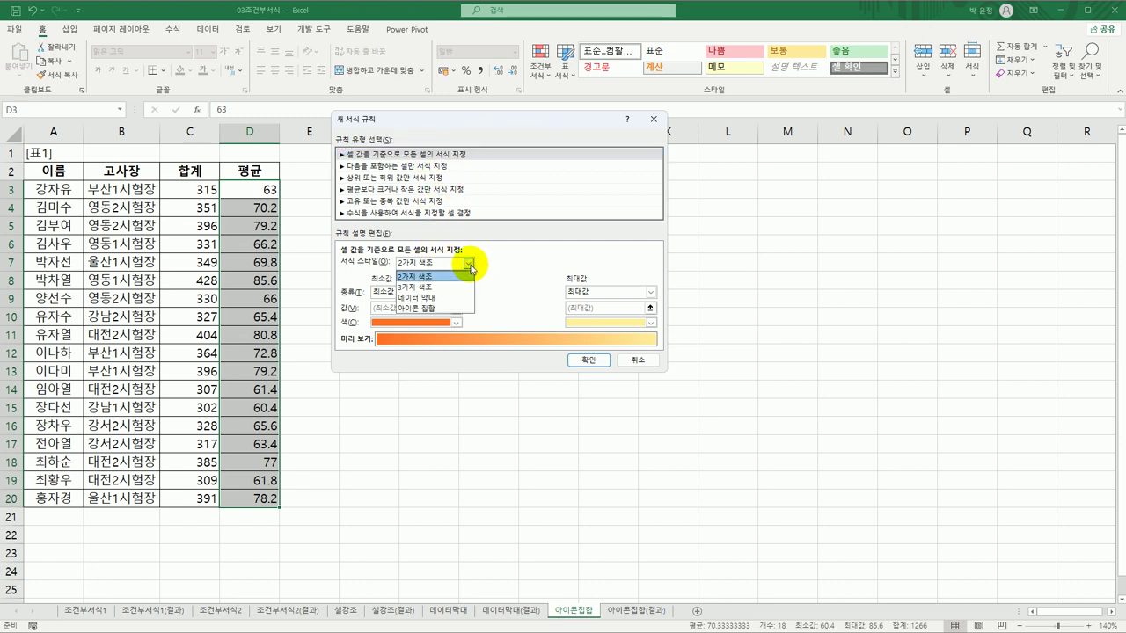
left_click(426, 308)
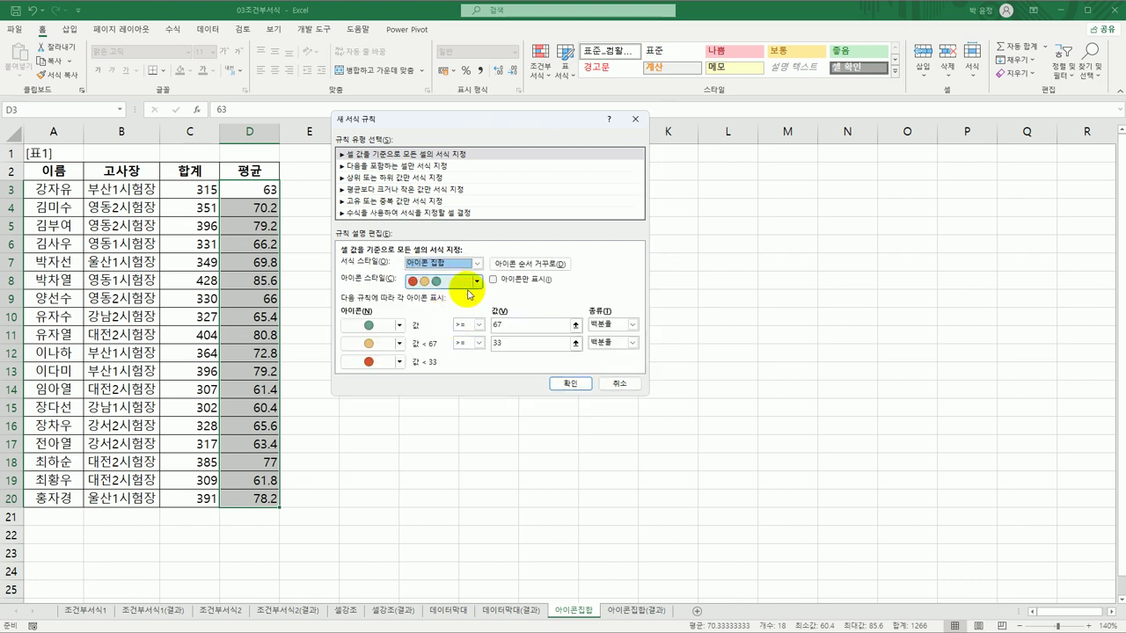
left_click(476, 282)
left_click(445, 373)
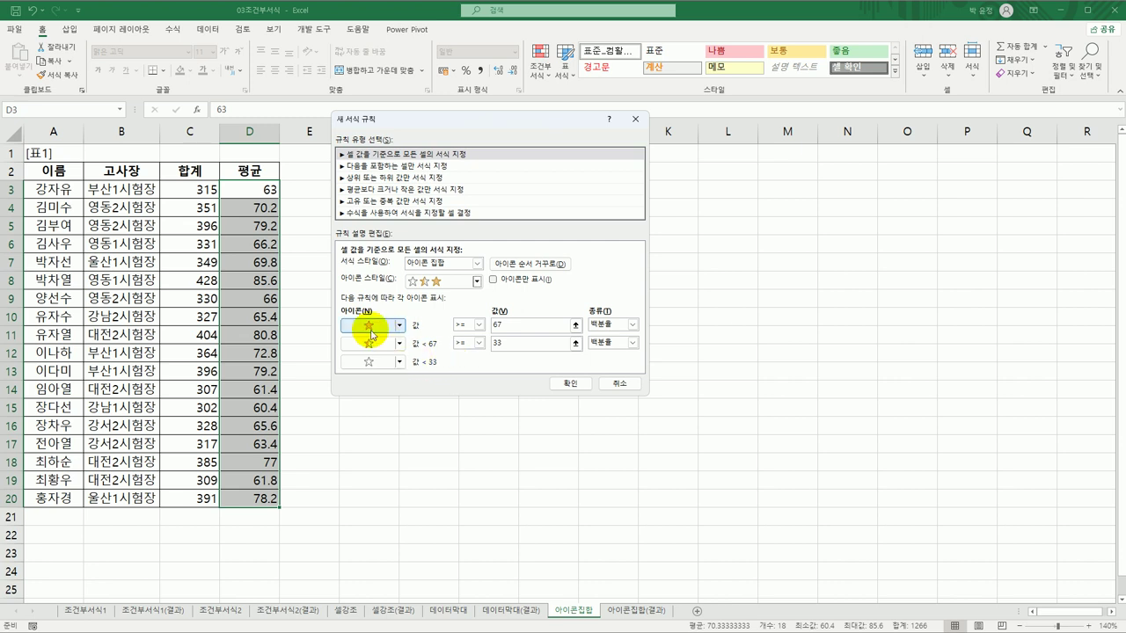
Set number (숫자) thresholds of >= 80 for the full star and >= 65 for the half star, and apply the rule
left_click(632, 327)
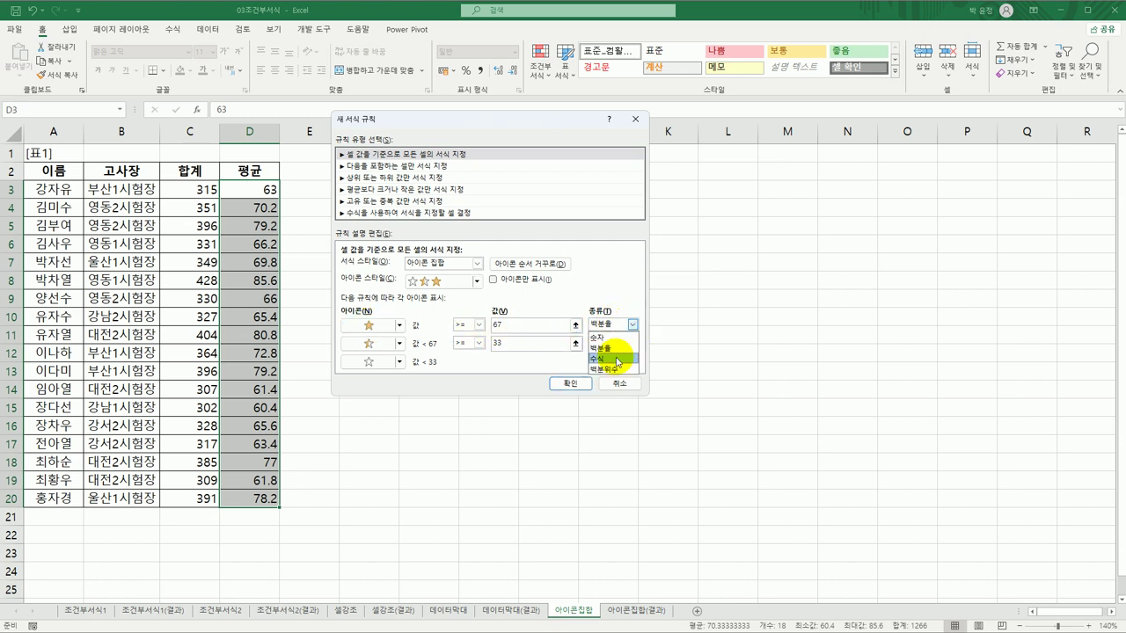
left_click(601, 337)
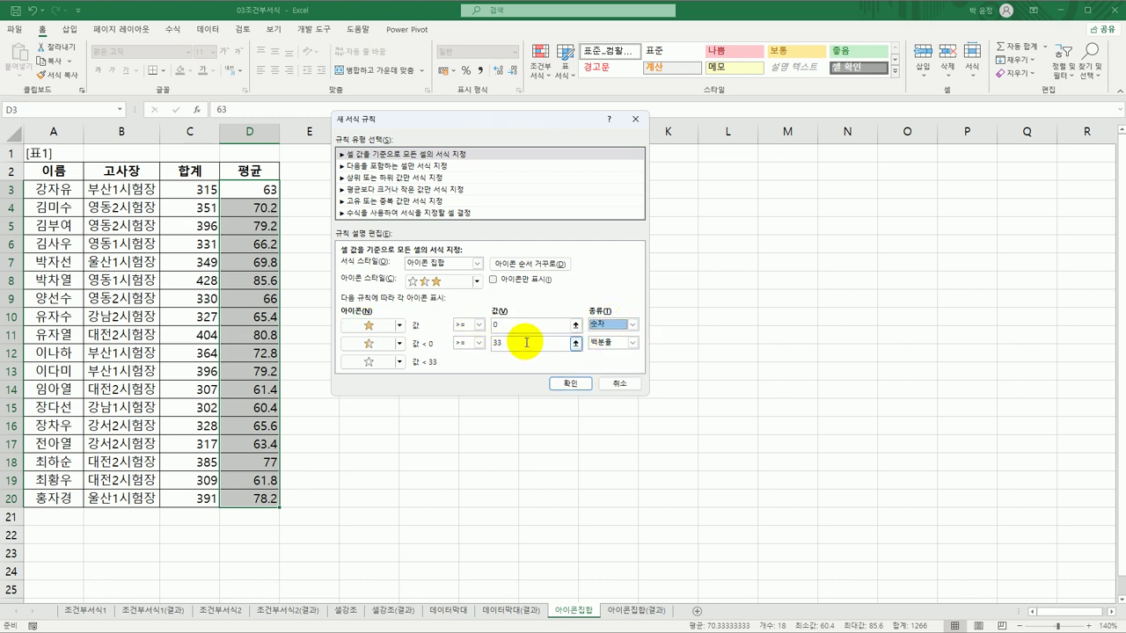
left_click(500, 325)
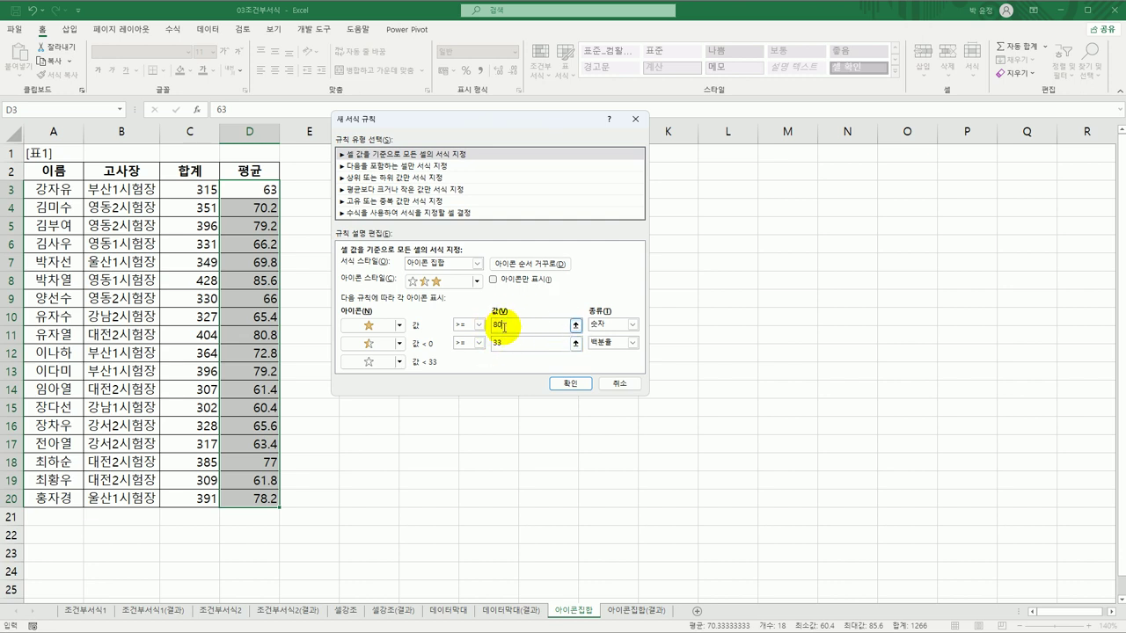
left_click(611, 343)
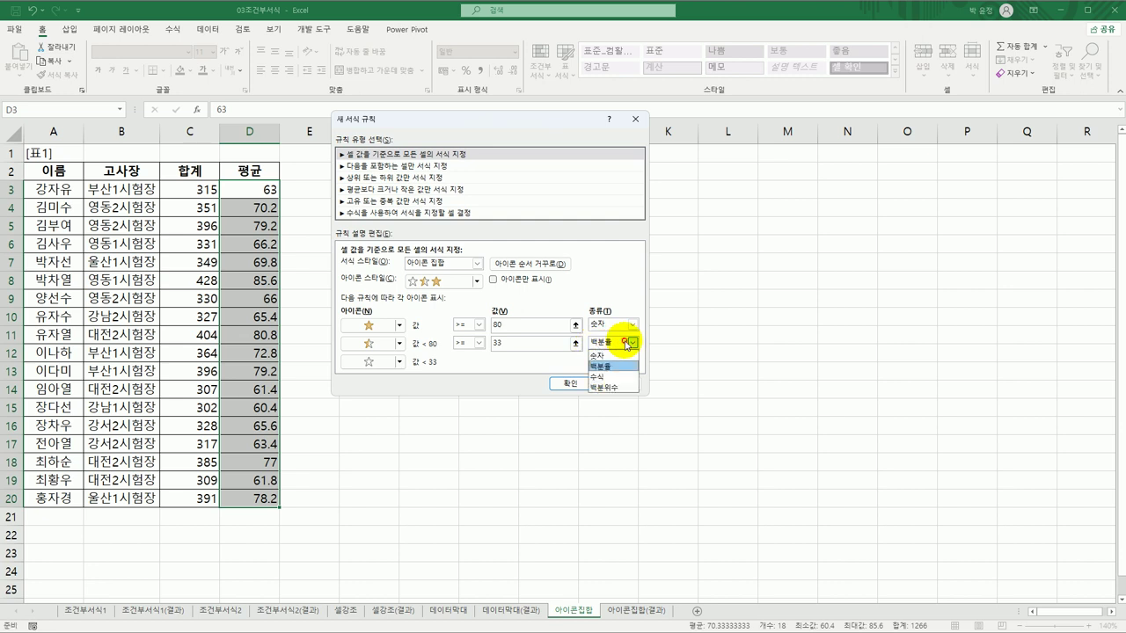
left_click(621, 355)
double_click(486, 343)
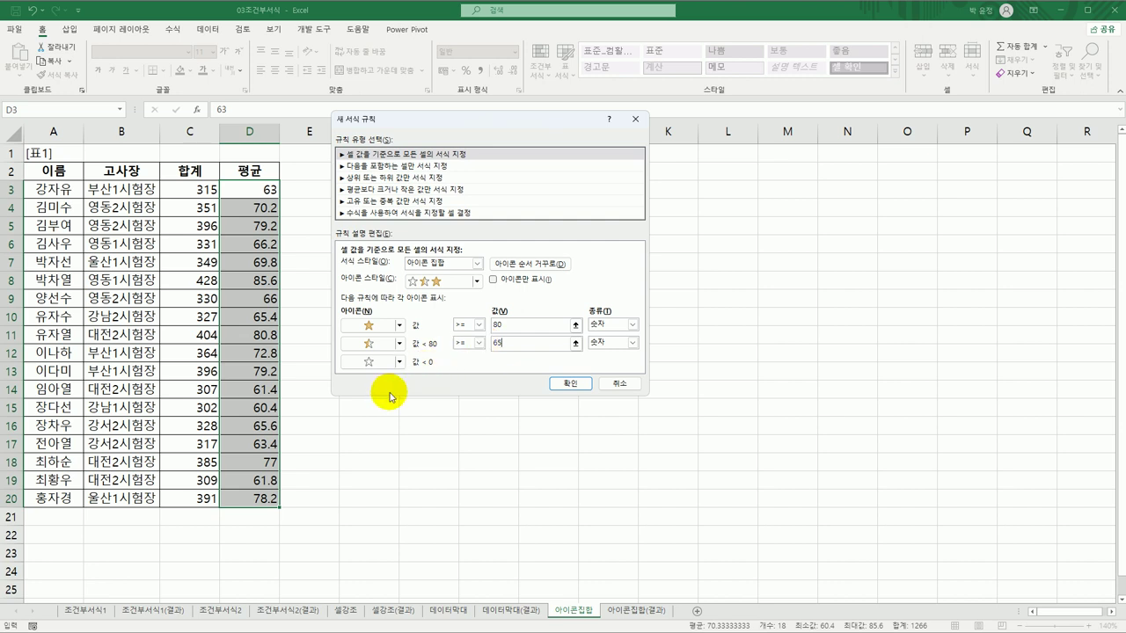
key("Tab")
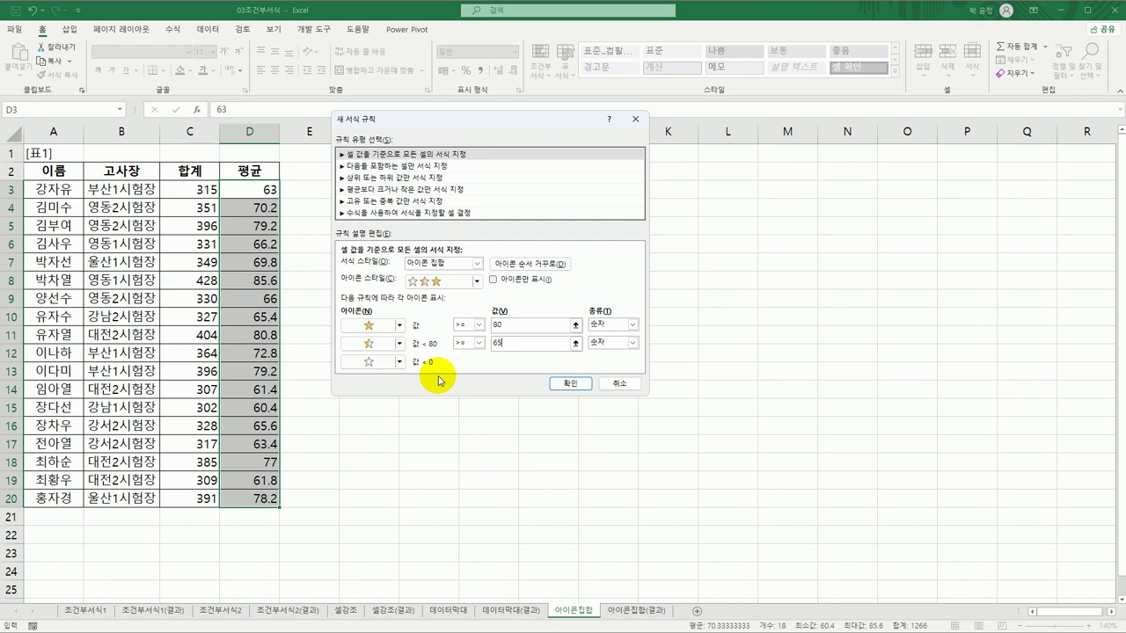
left_click(567, 383)
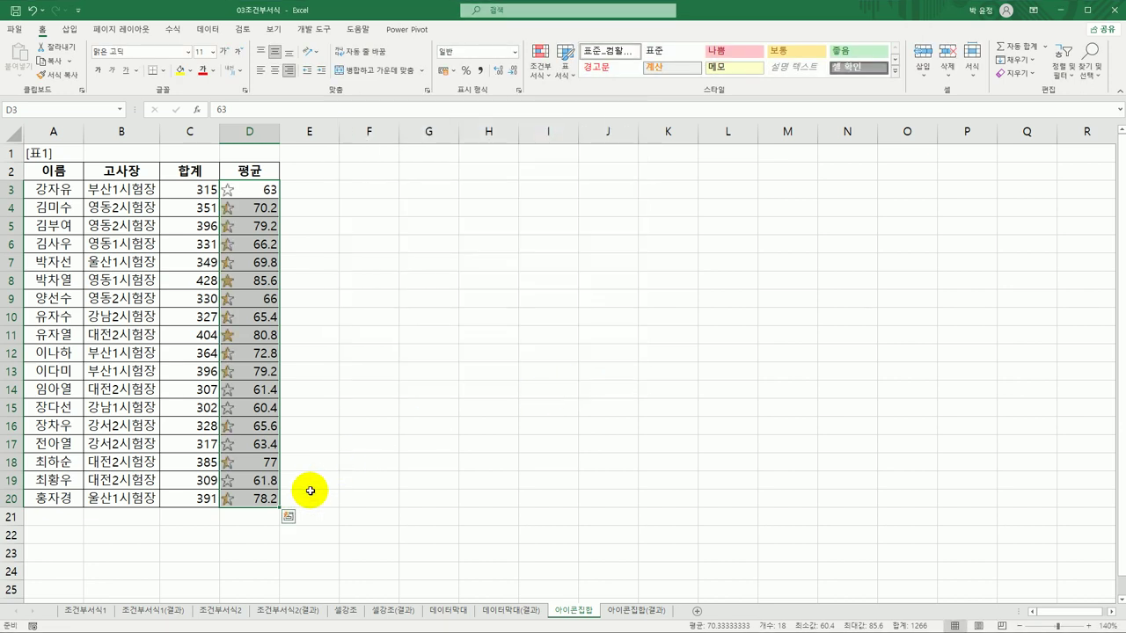
Start an icon set (아이콘 집합) rule with the 5가지 원(흑백) style for the totals in C3:C20
left_click_drag(204, 189, 201, 497)
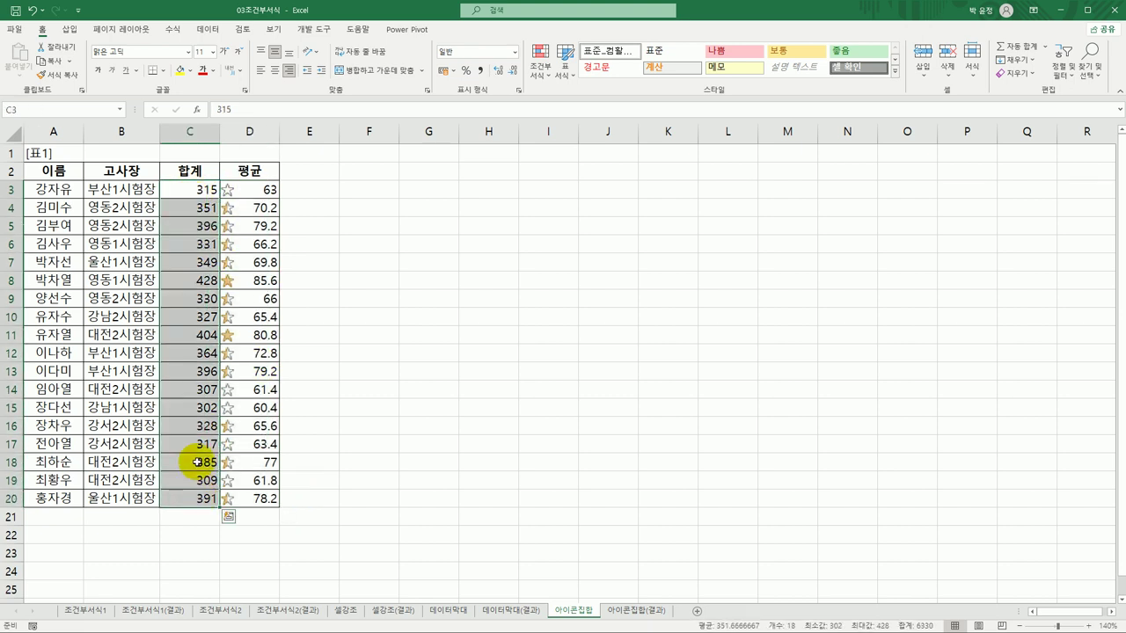
left_click(540, 69)
left_click(550, 240)
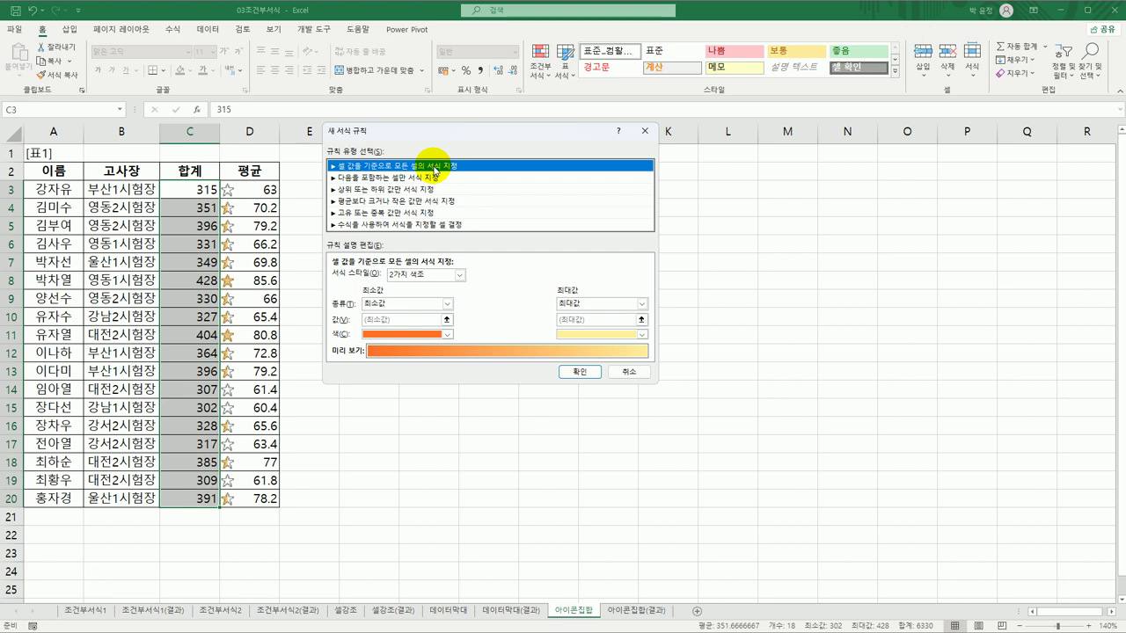
left_click(449, 277)
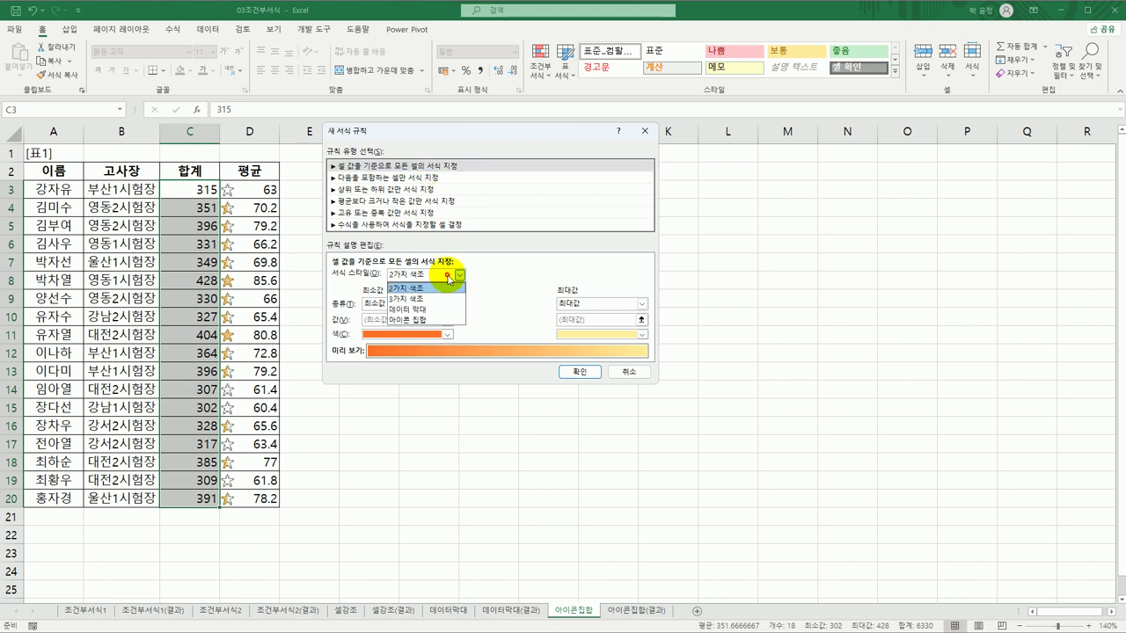
left_click(440, 320)
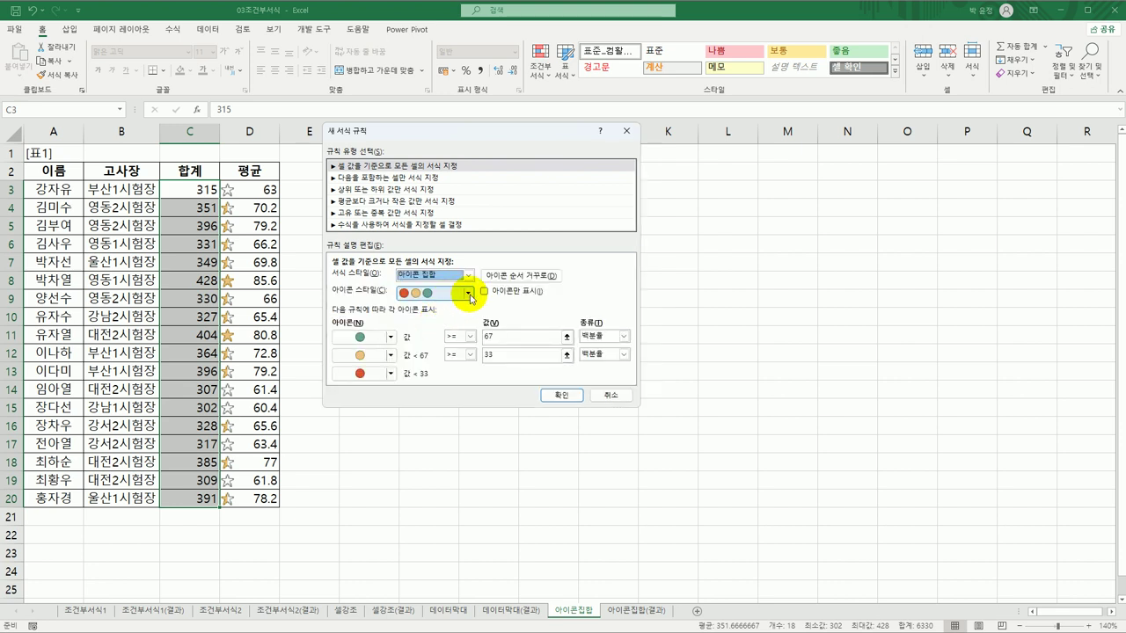
left_click(462, 292)
left_click_drag(466, 332, 462, 378)
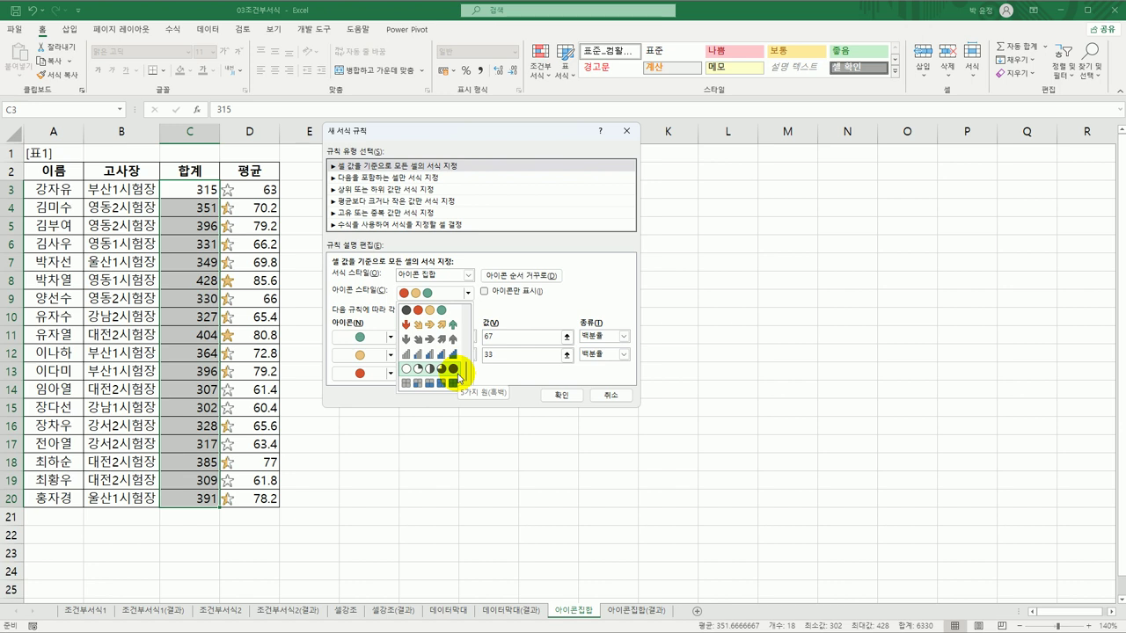
left_click(457, 376)
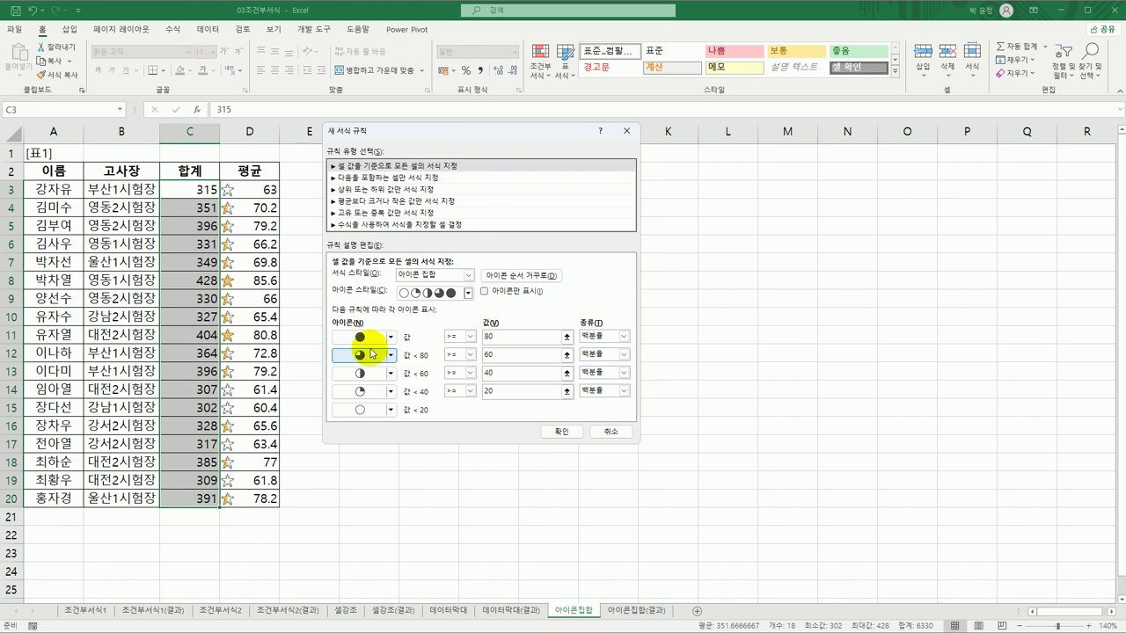
Set percent (백분율) thresholds of >= 90 for the full black circle and >= 70 for the three-quarter circle, and apply the rule
double_click(516, 334)
type("90")
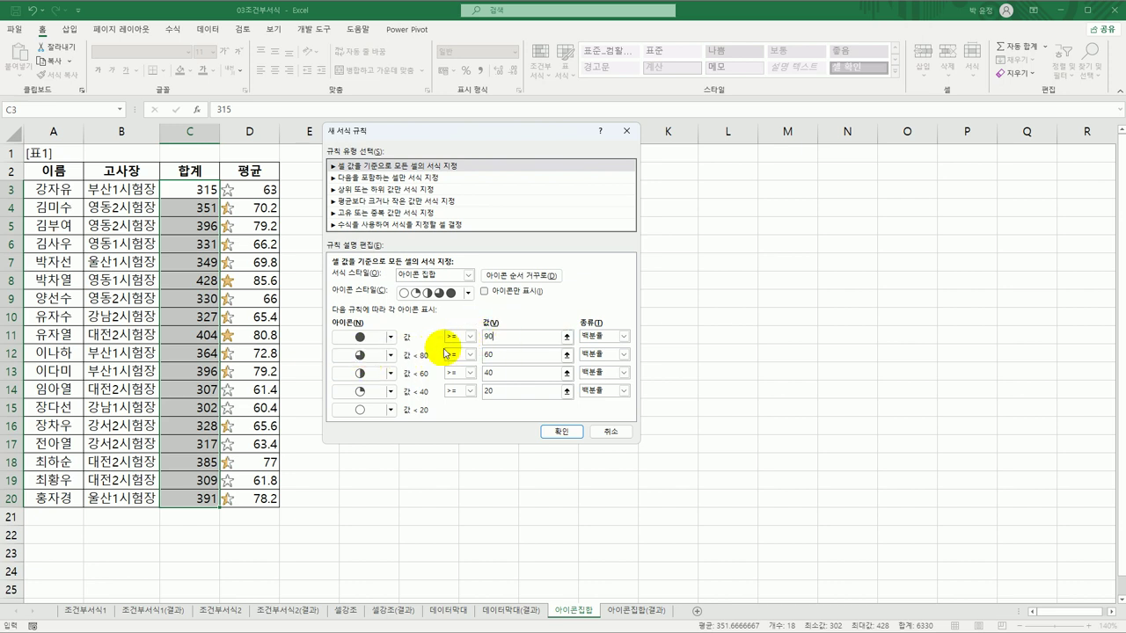
left_click(499, 356)
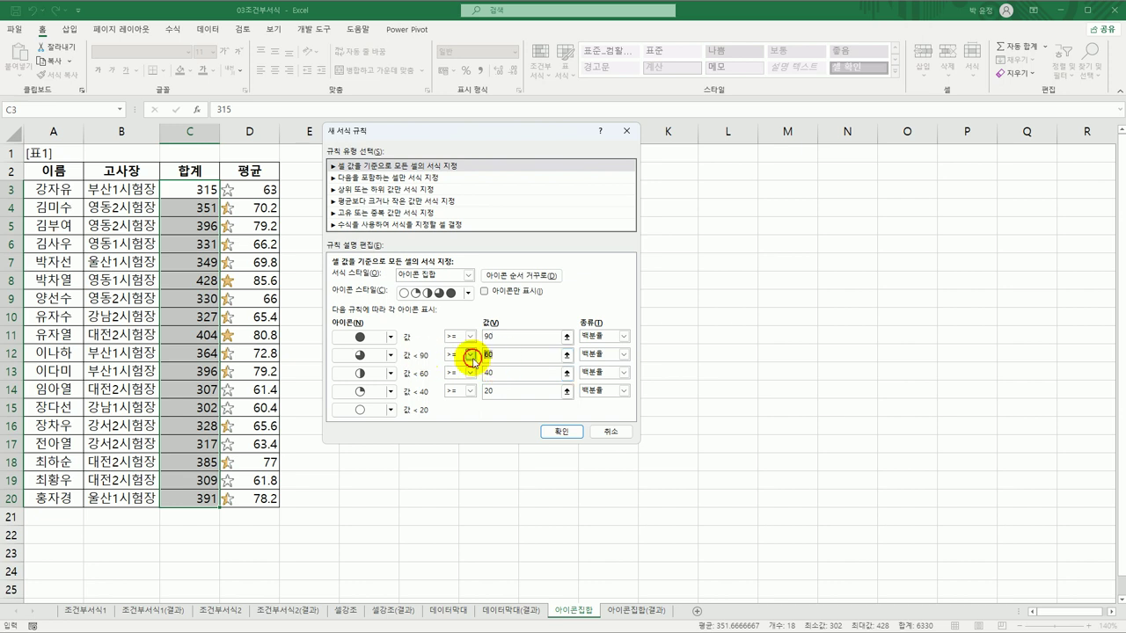
type("70")
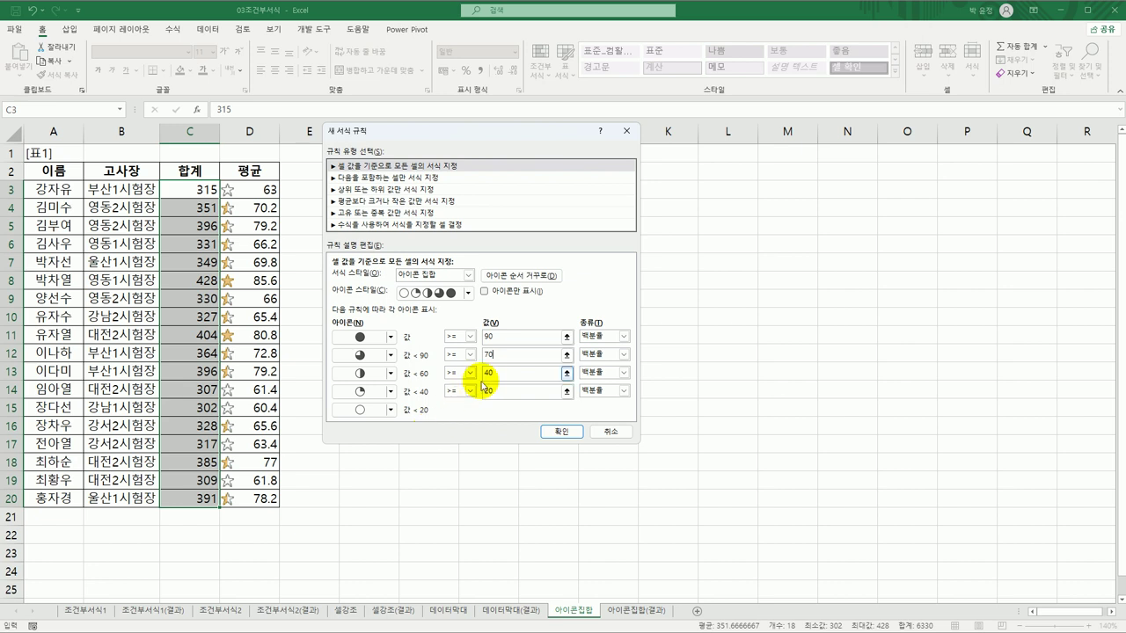
left_click(495, 378)
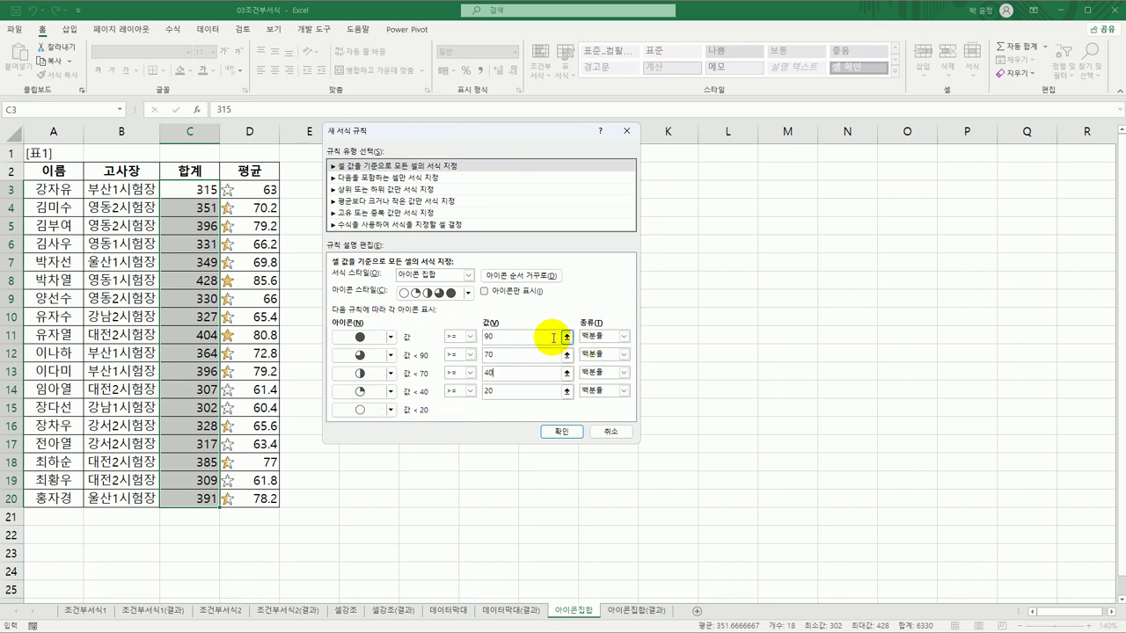
left_click(561, 432)
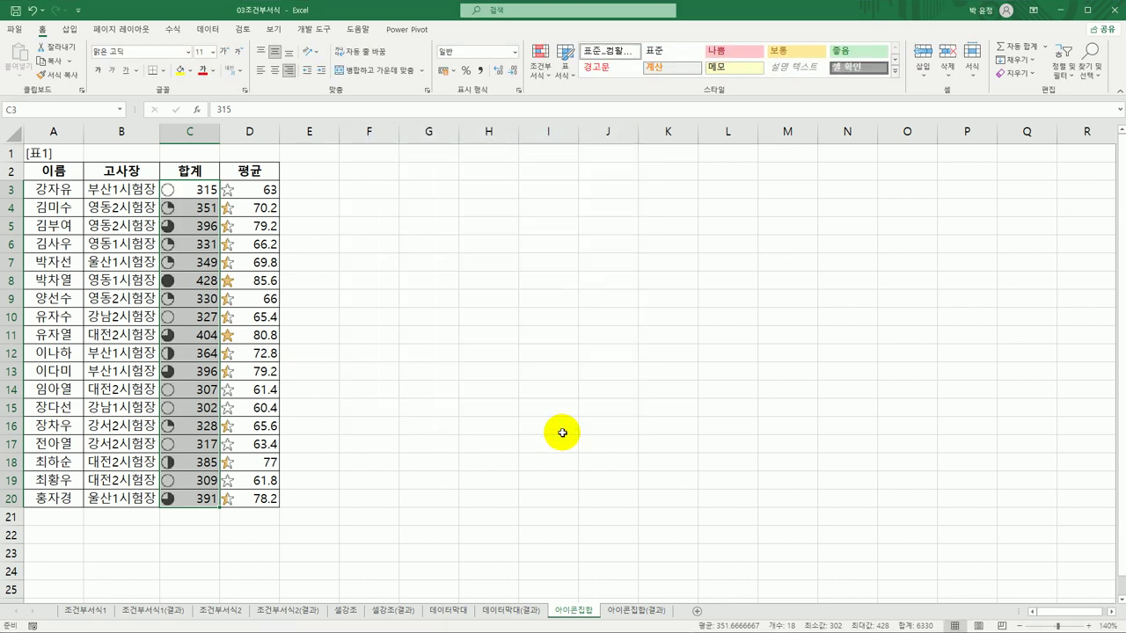
Check the circle icons in the 합계 column and compare the 아이콘집합 sheet with the 아이콘집합(결과) sheet
left_click(207, 497)
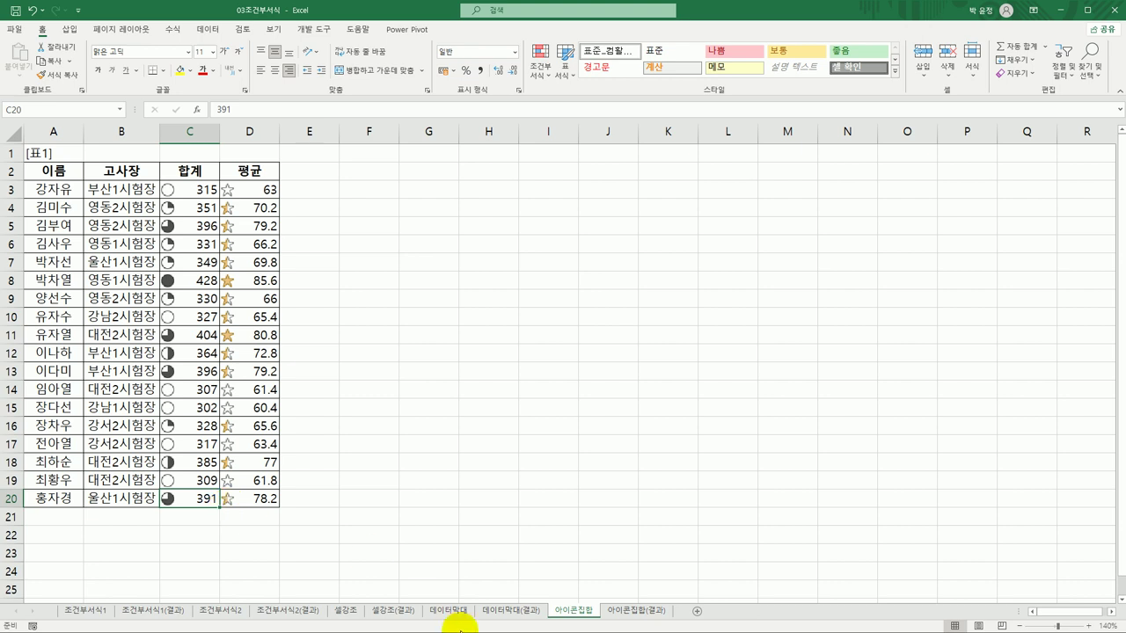
left_click(618, 614)
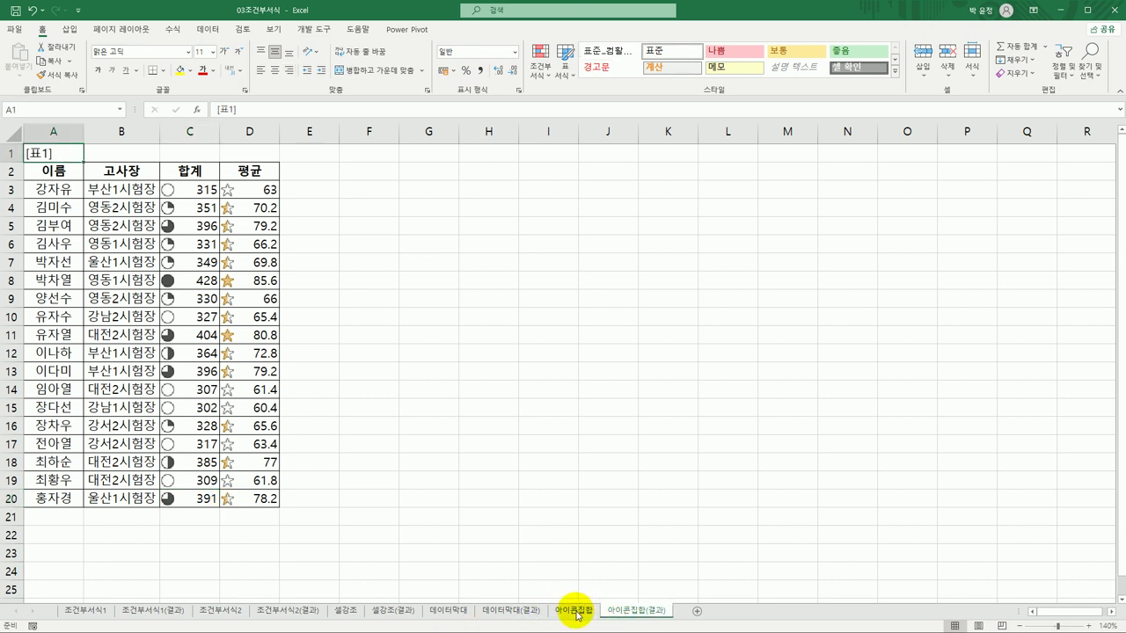
left_click(573, 610)
left_click(615, 613)
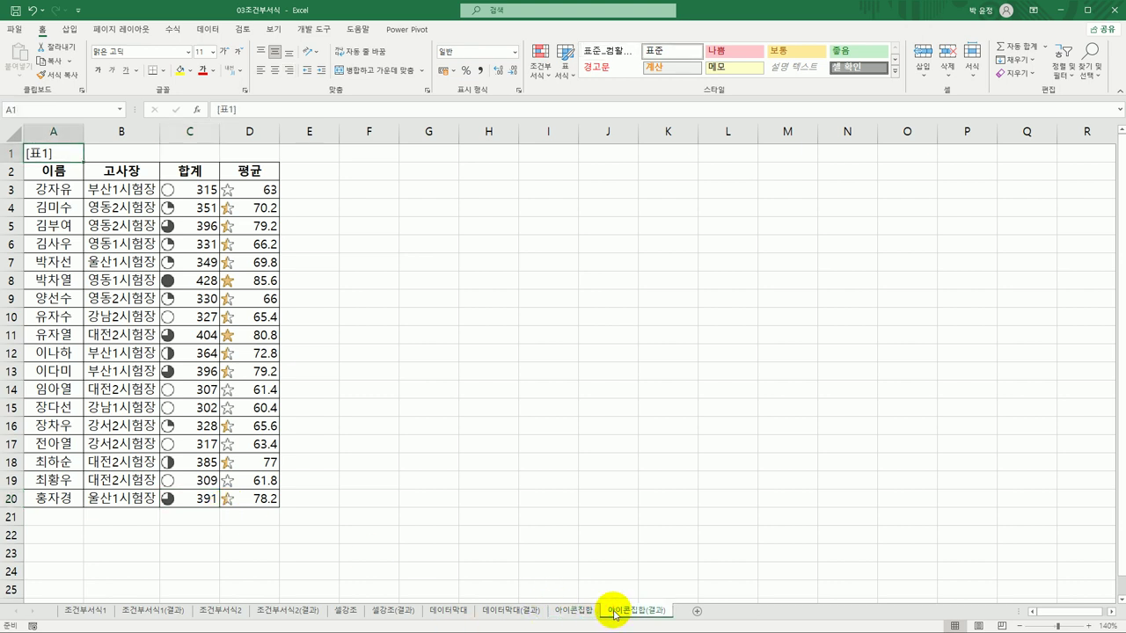